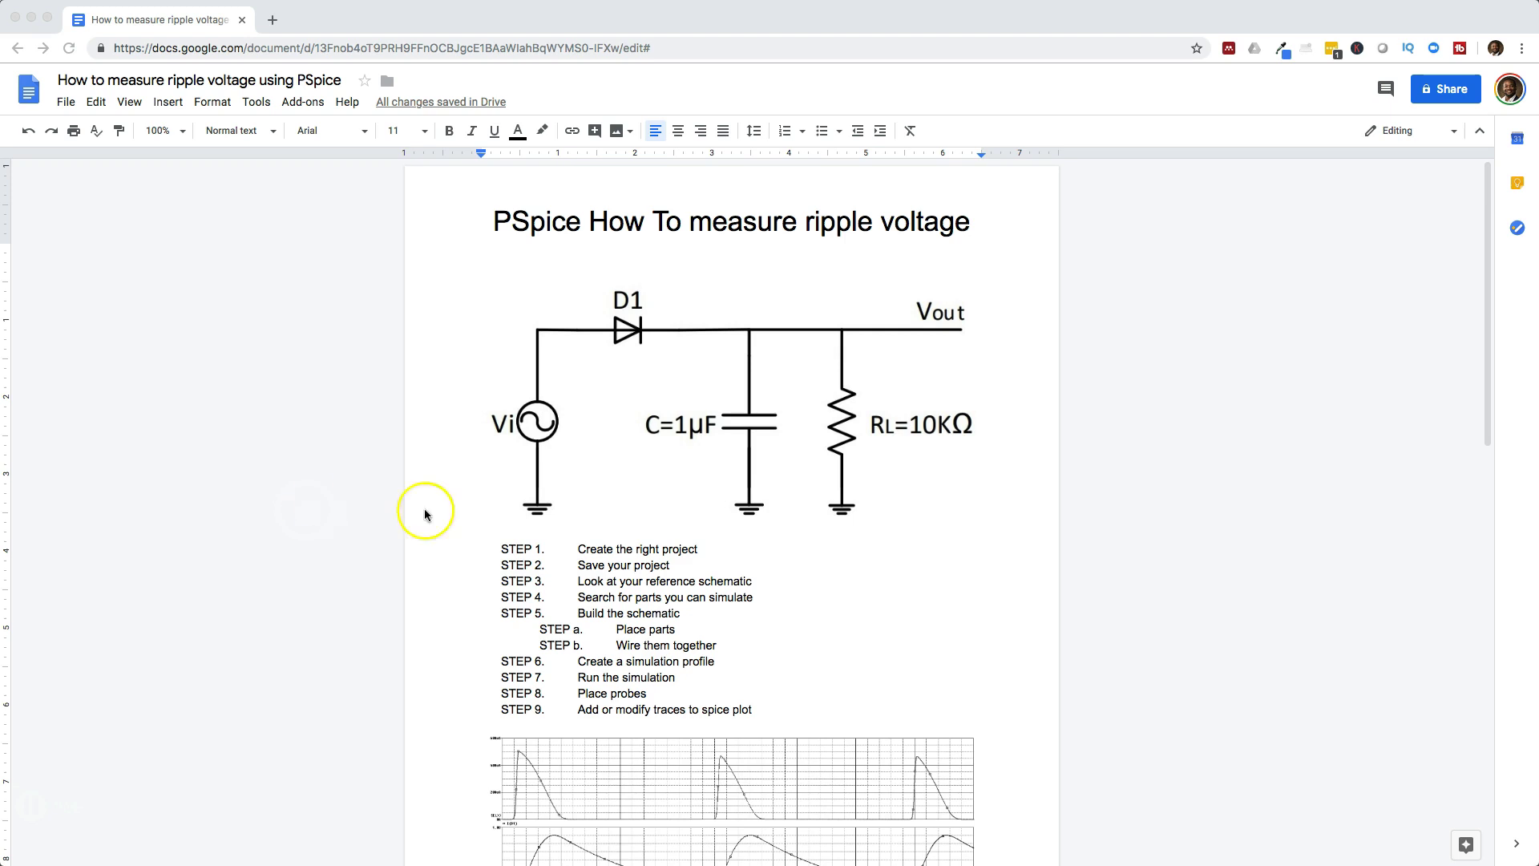
# Step: Create a blank PSpice Analog or Mixed A/D project named rectifier
pyautogui.click(1070, 339)
pyautogui.click(1189, 373)
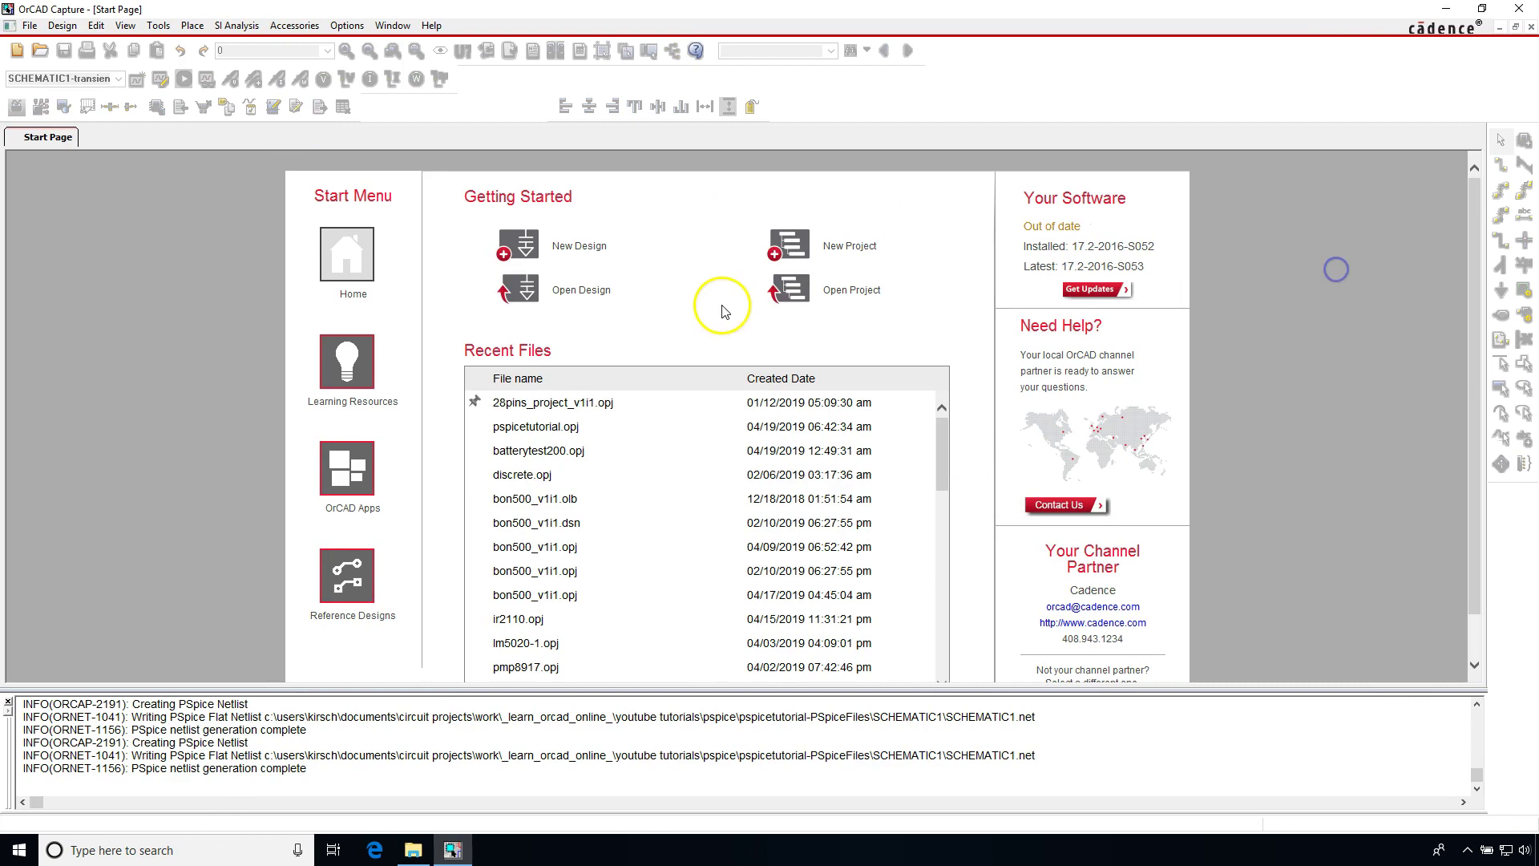
pyautogui.click(834, 247)
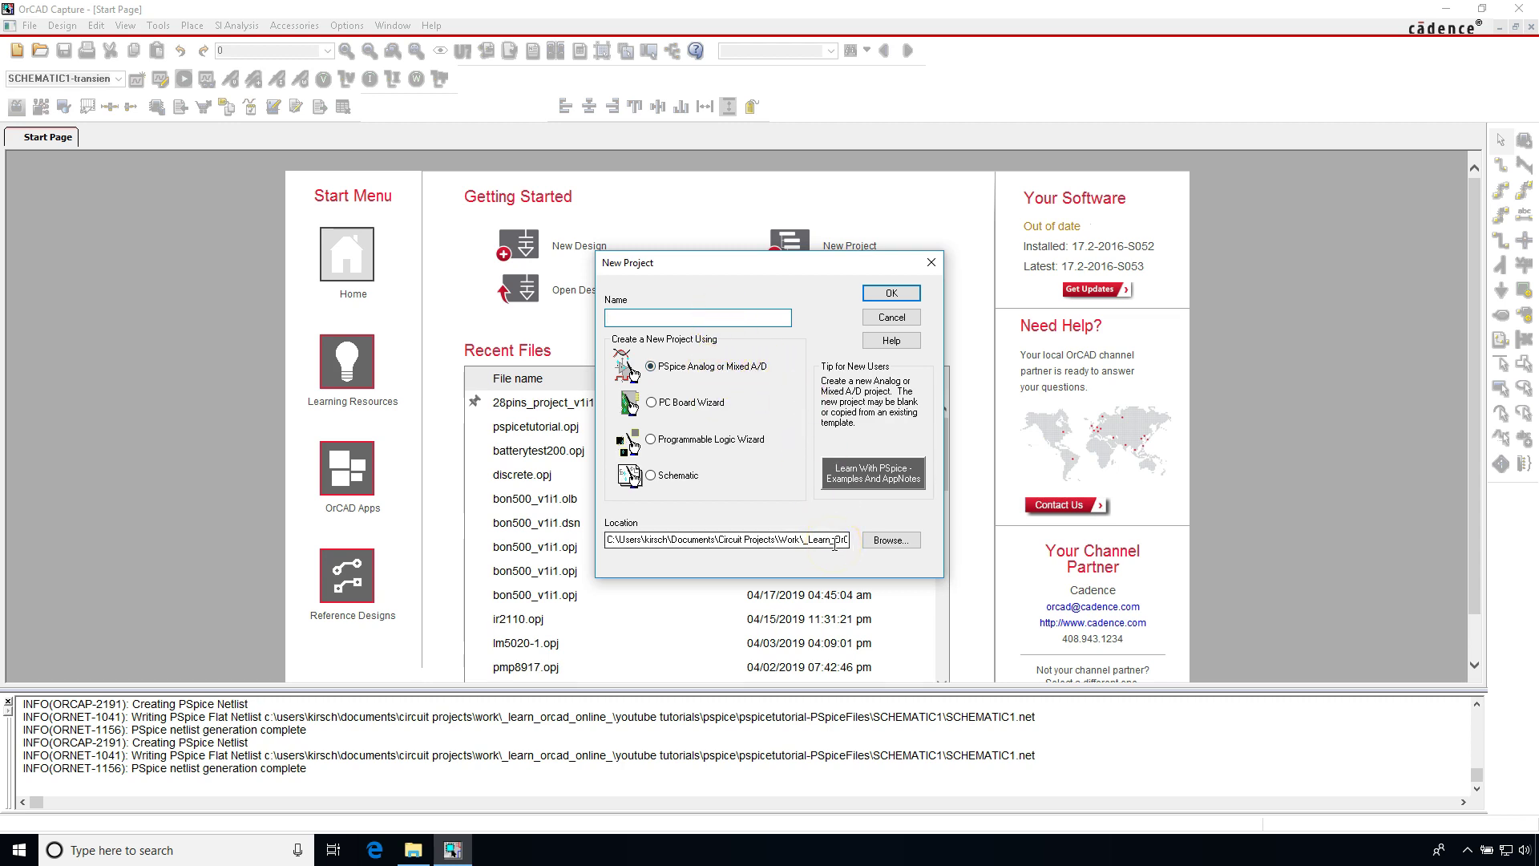
pyautogui.moveTo(848, 540); pyautogui.dragTo(775, 545)
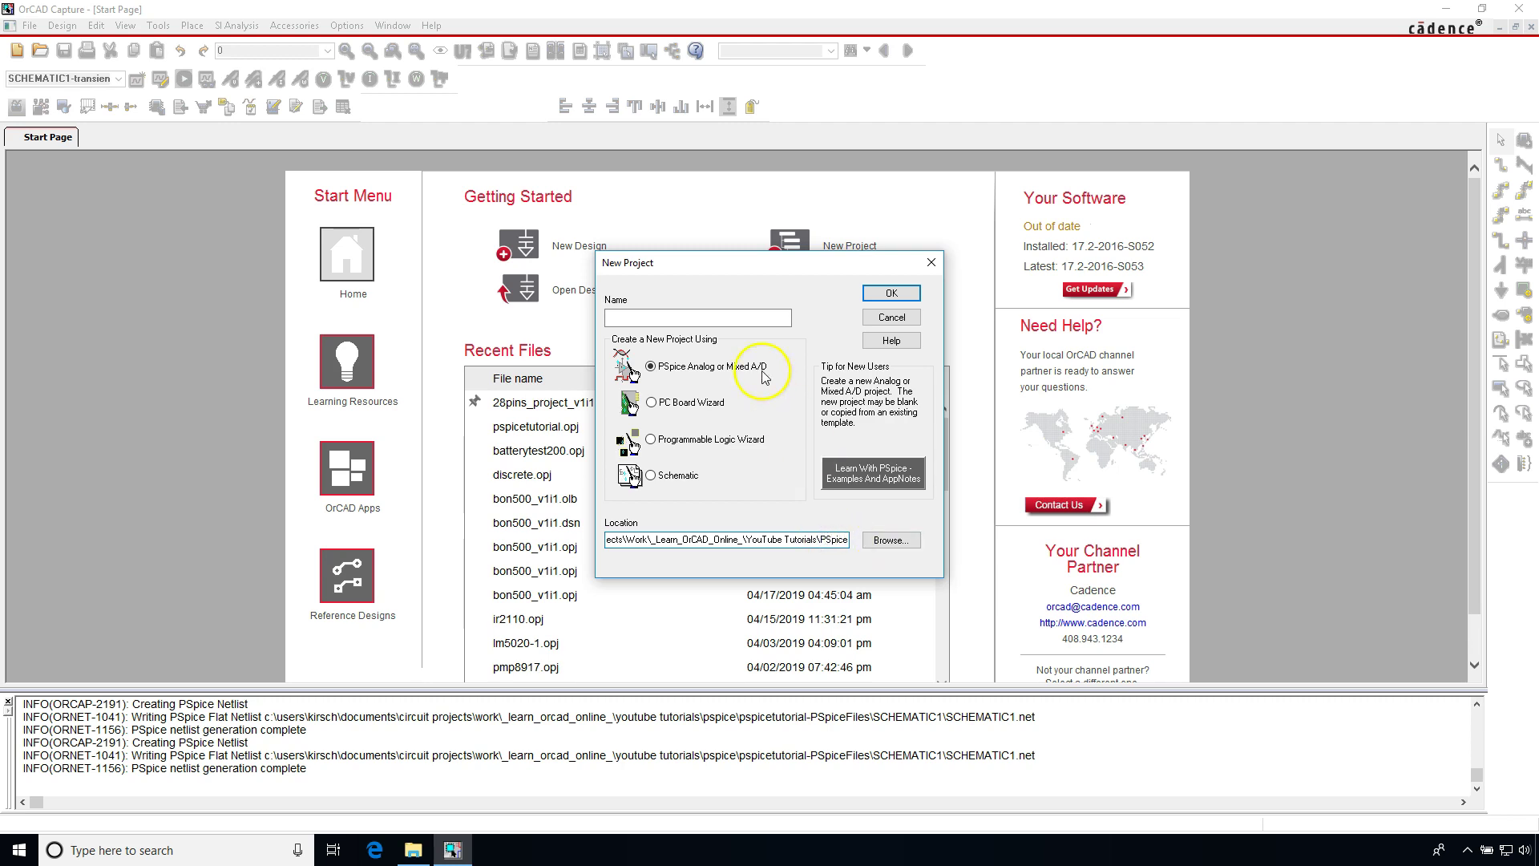
pyautogui.click(756, 319)
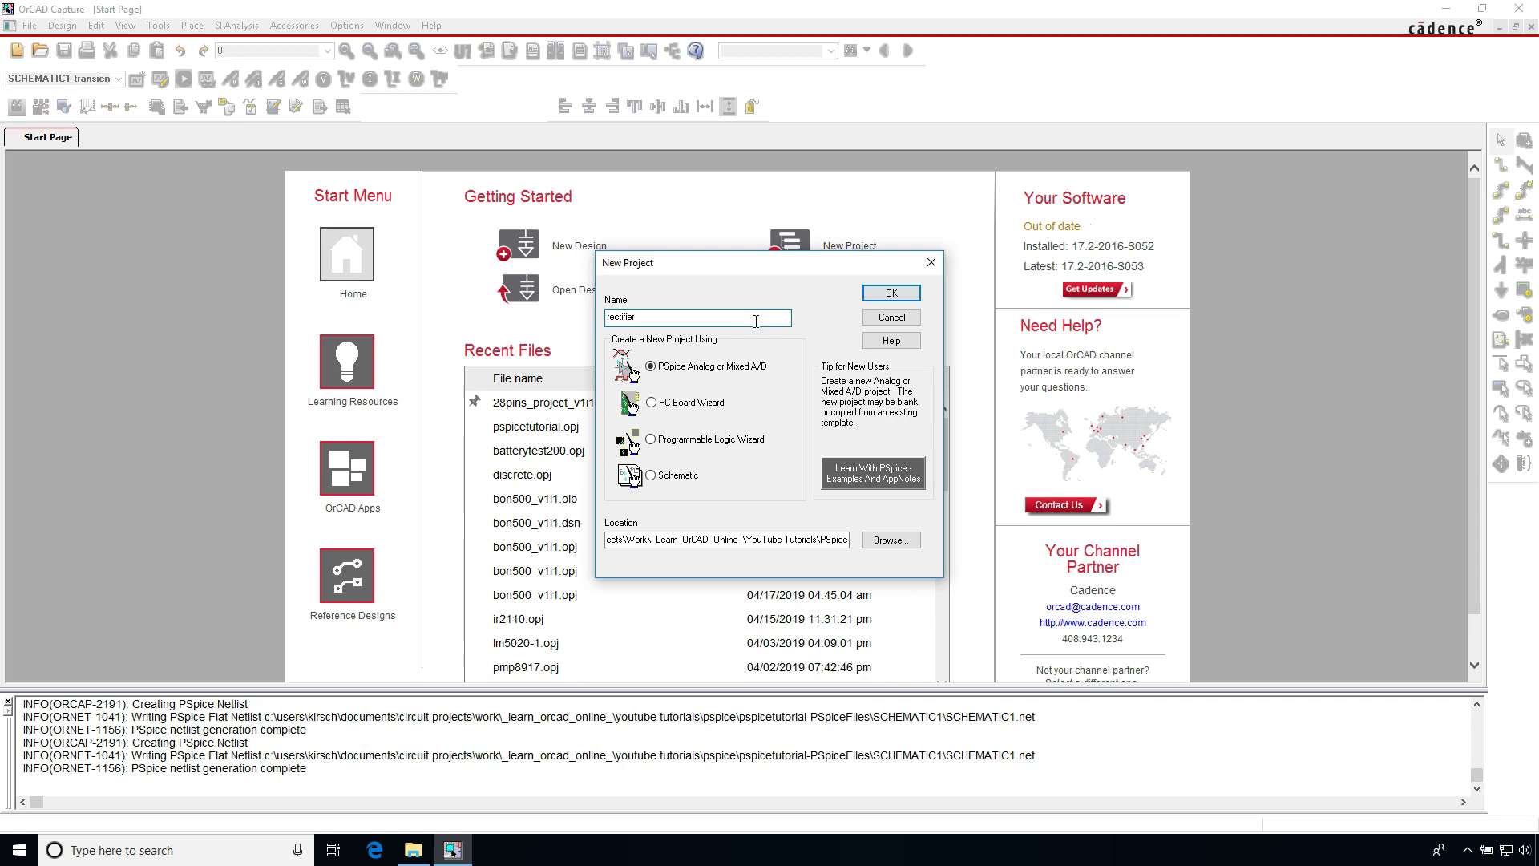
pyautogui.click(890, 294)
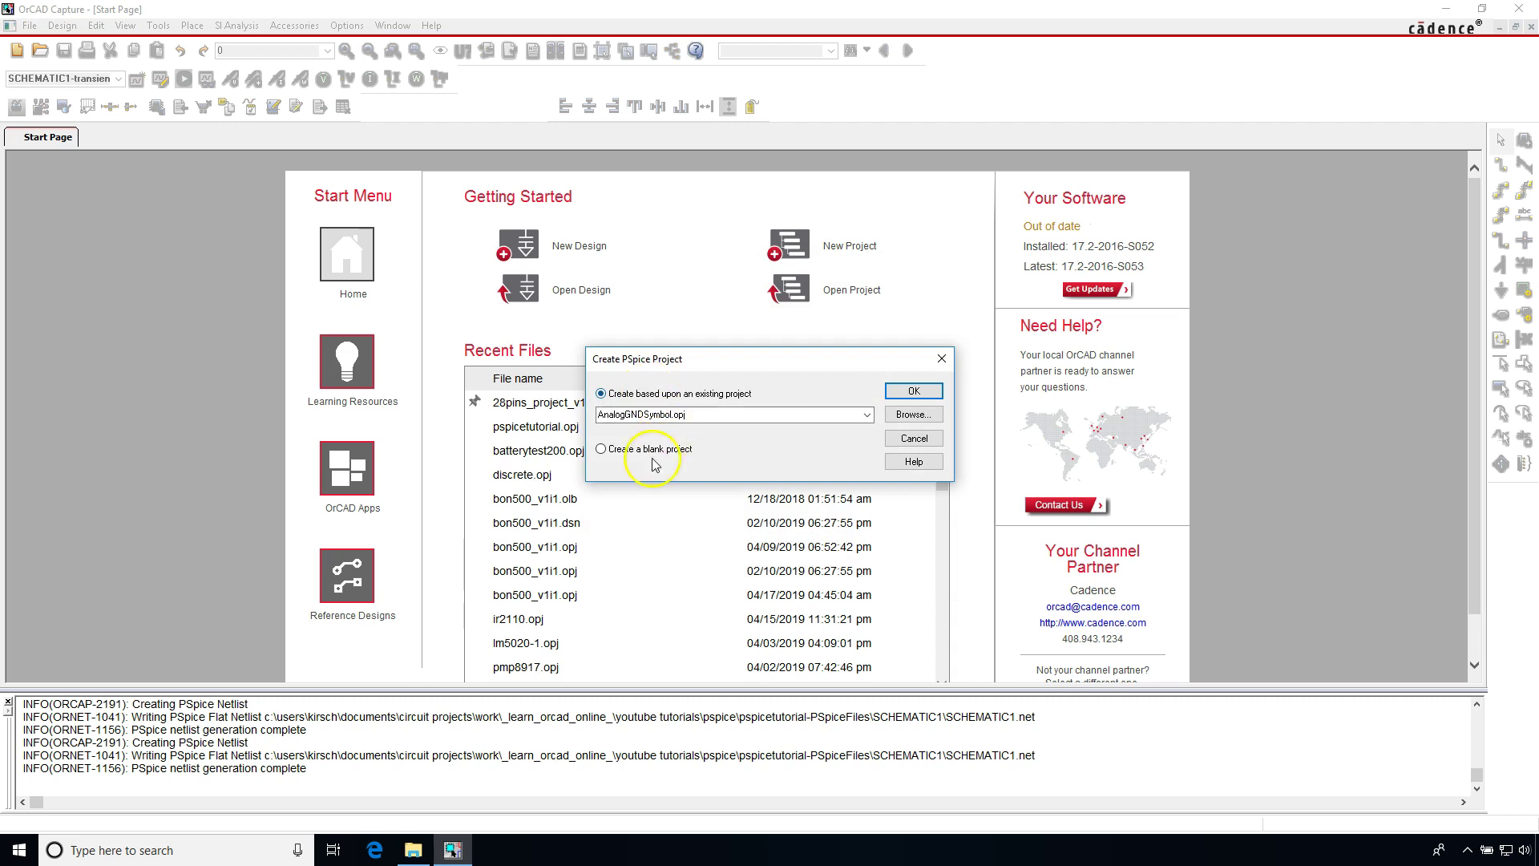
pyautogui.click(652, 459)
pyautogui.click(914, 390)
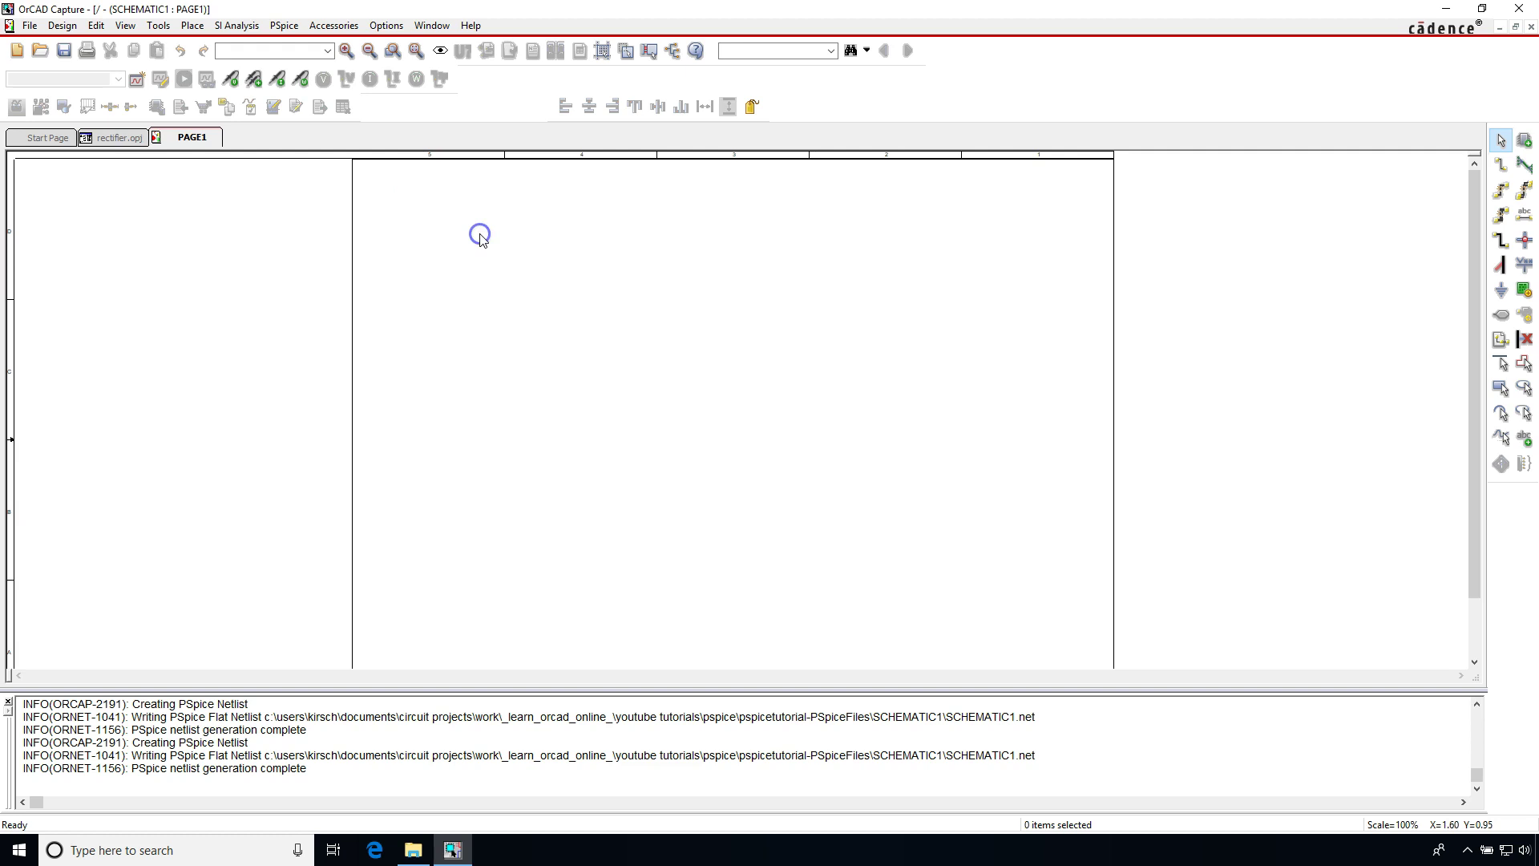
# Step: Place a single PSpice ground symbol on the schematic page
pyautogui.click(193, 25)
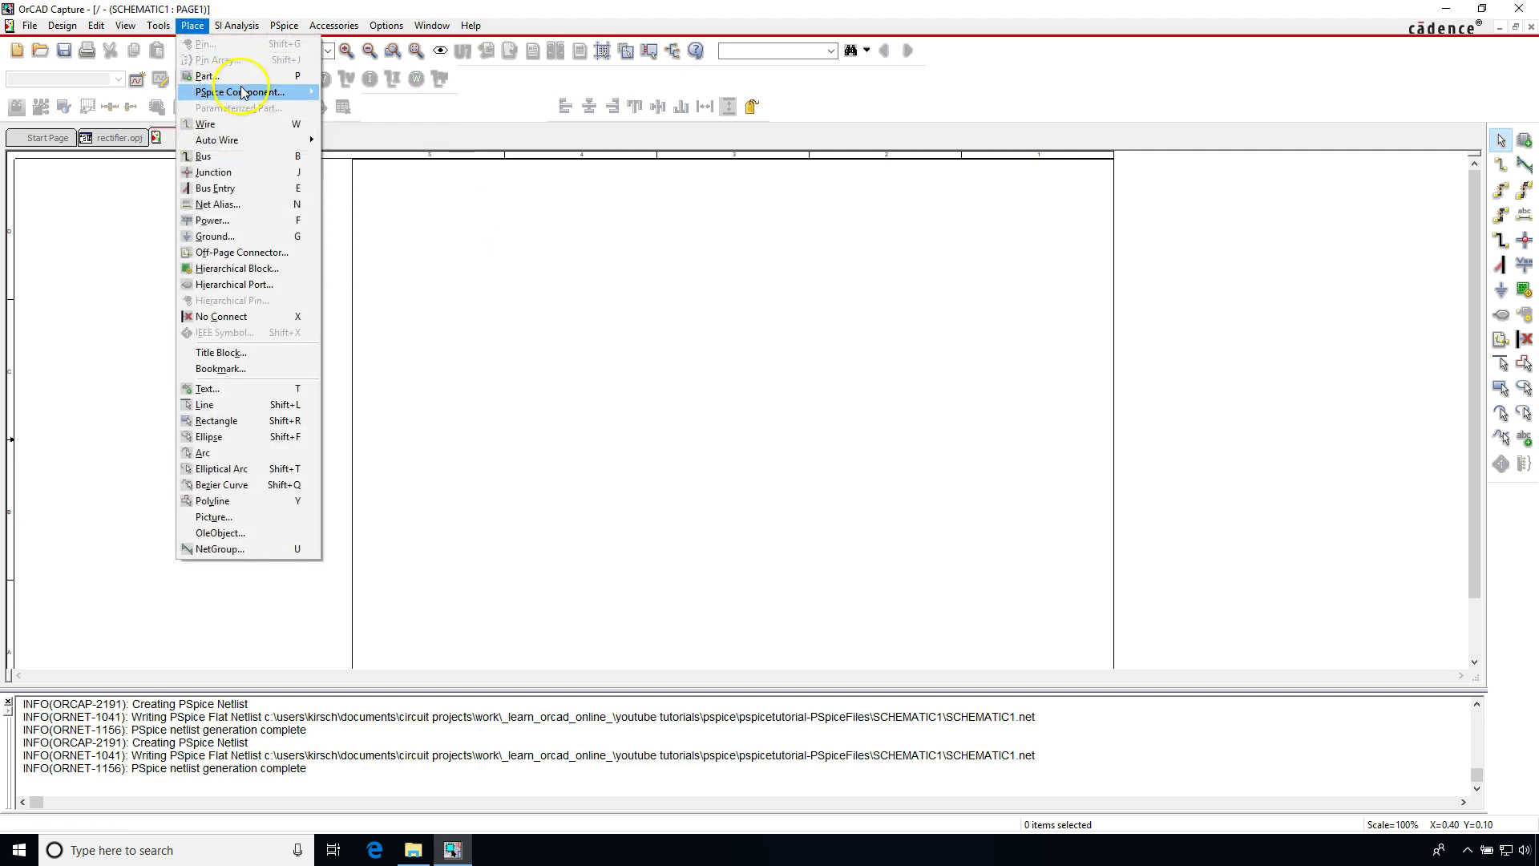
pyautogui.moveTo(267, 94)
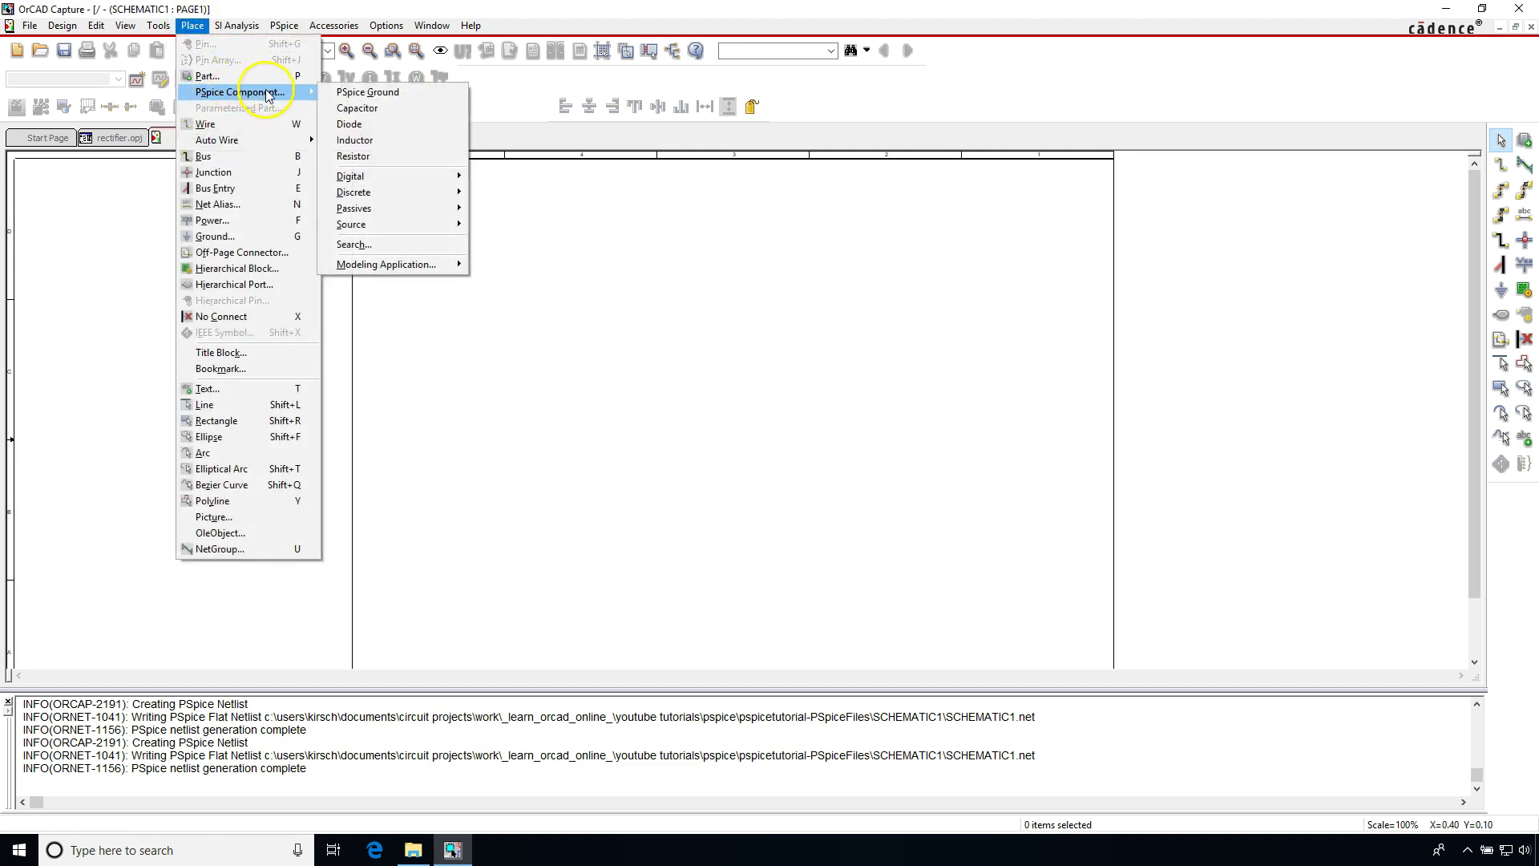
pyautogui.click(394, 93)
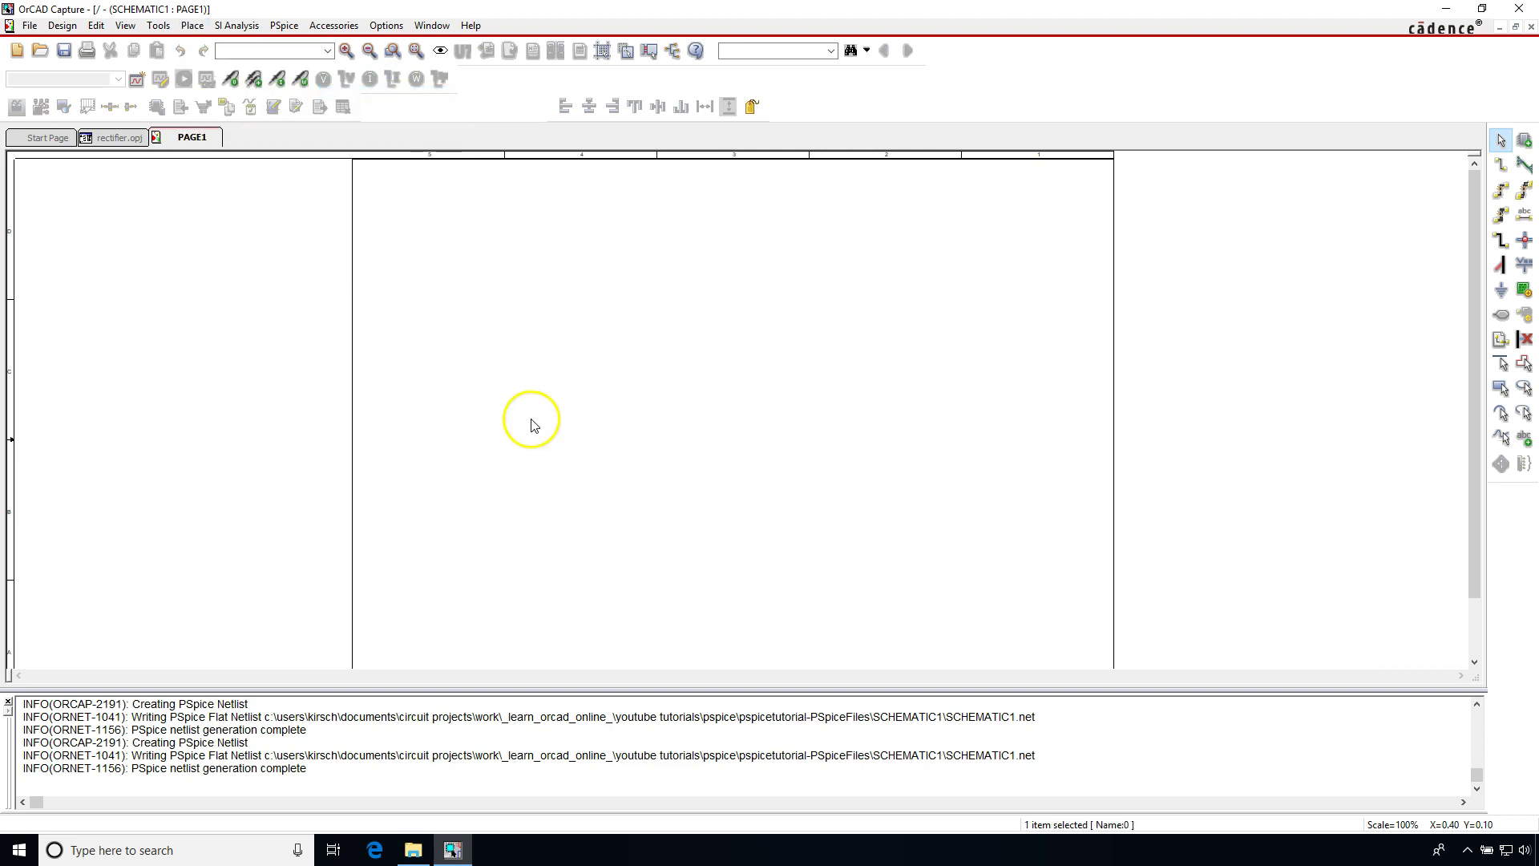
pyautogui.rightClick(527, 281)
pyautogui.click(549, 283)
# Step: Place capacitor C1 (1n) on the page
pyautogui.click(193, 27)
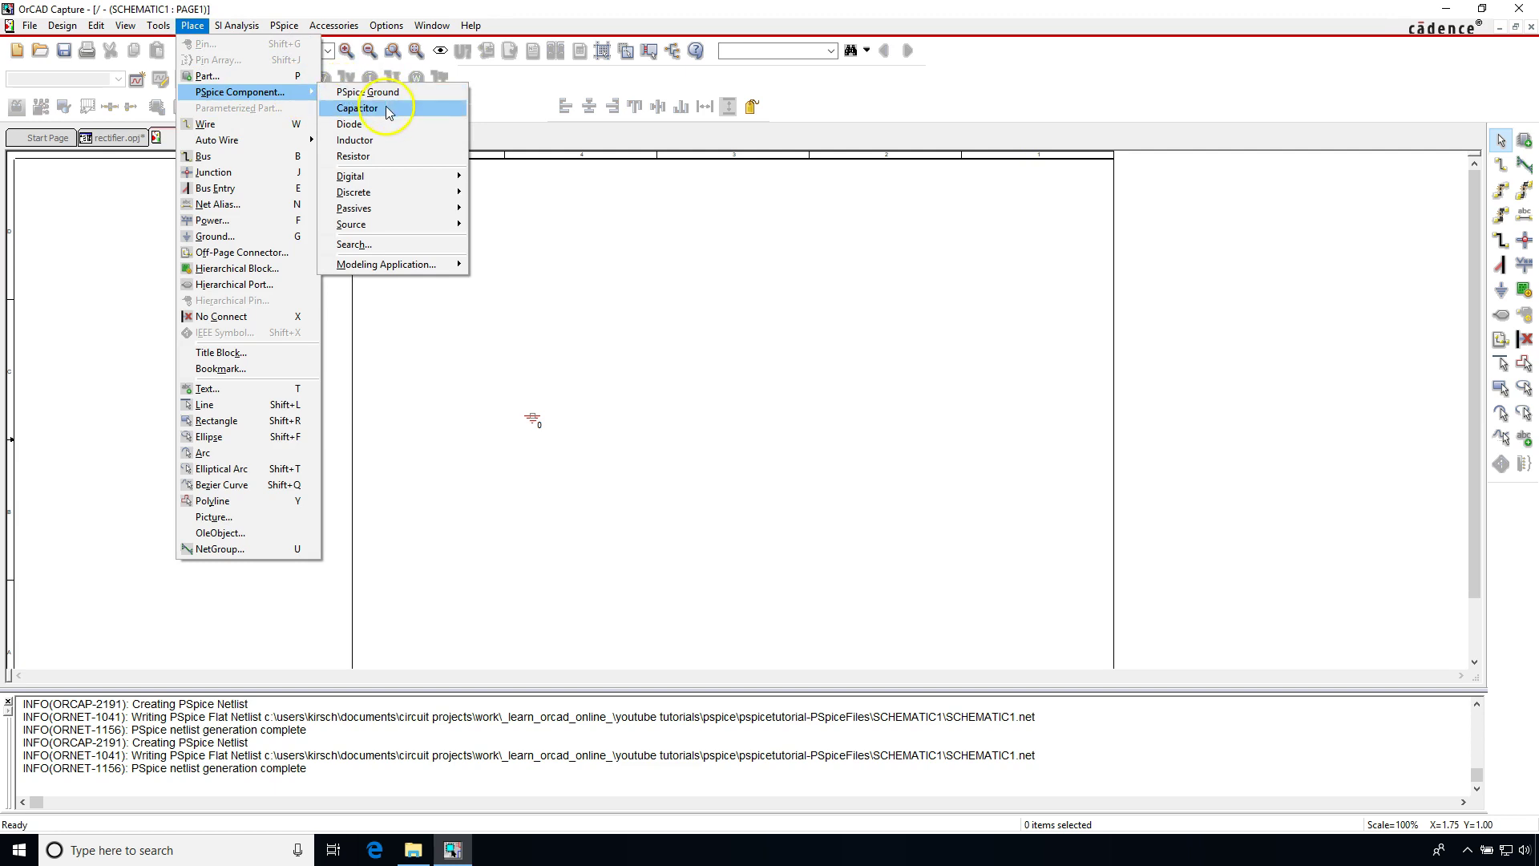
pyautogui.click(387, 109)
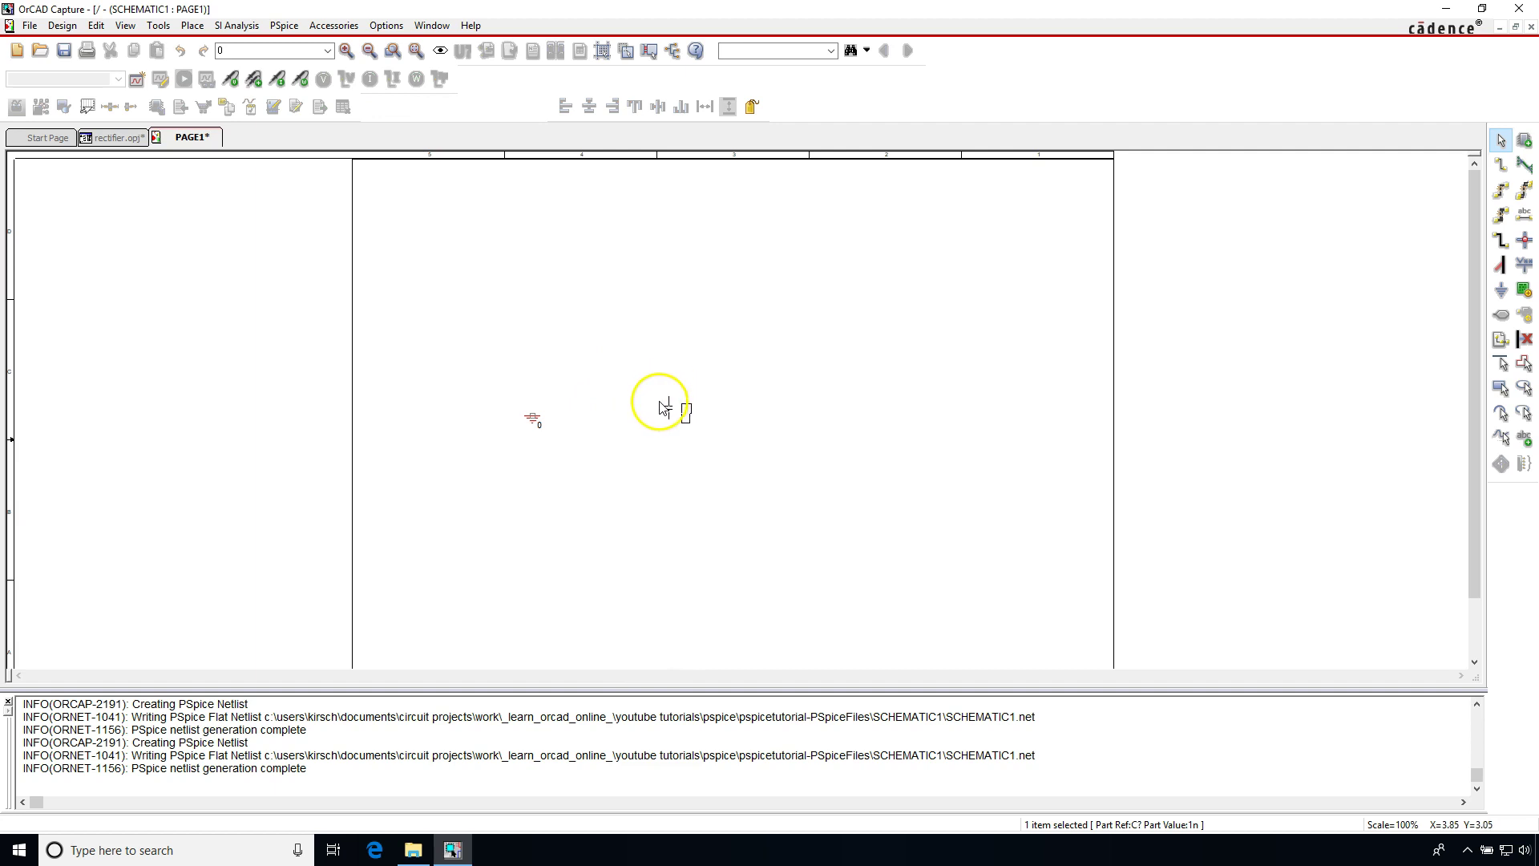
pyautogui.click(638, 397)
pyautogui.press('Escape')
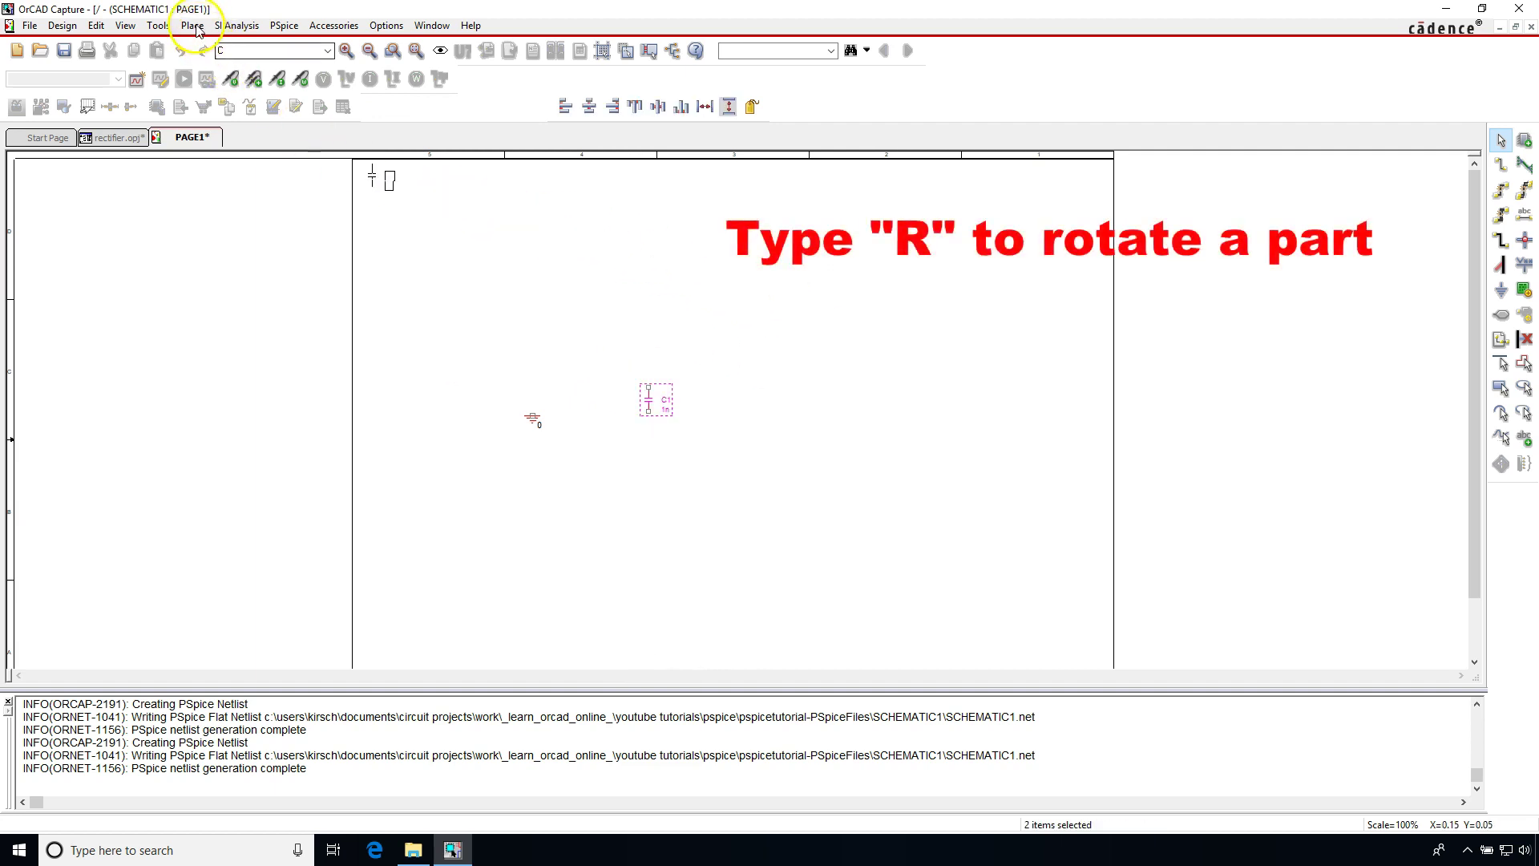
# Step: Pick the PSpice resistor R1 (1k) for placement
pyautogui.click(193, 25)
pyautogui.moveTo(233, 91)
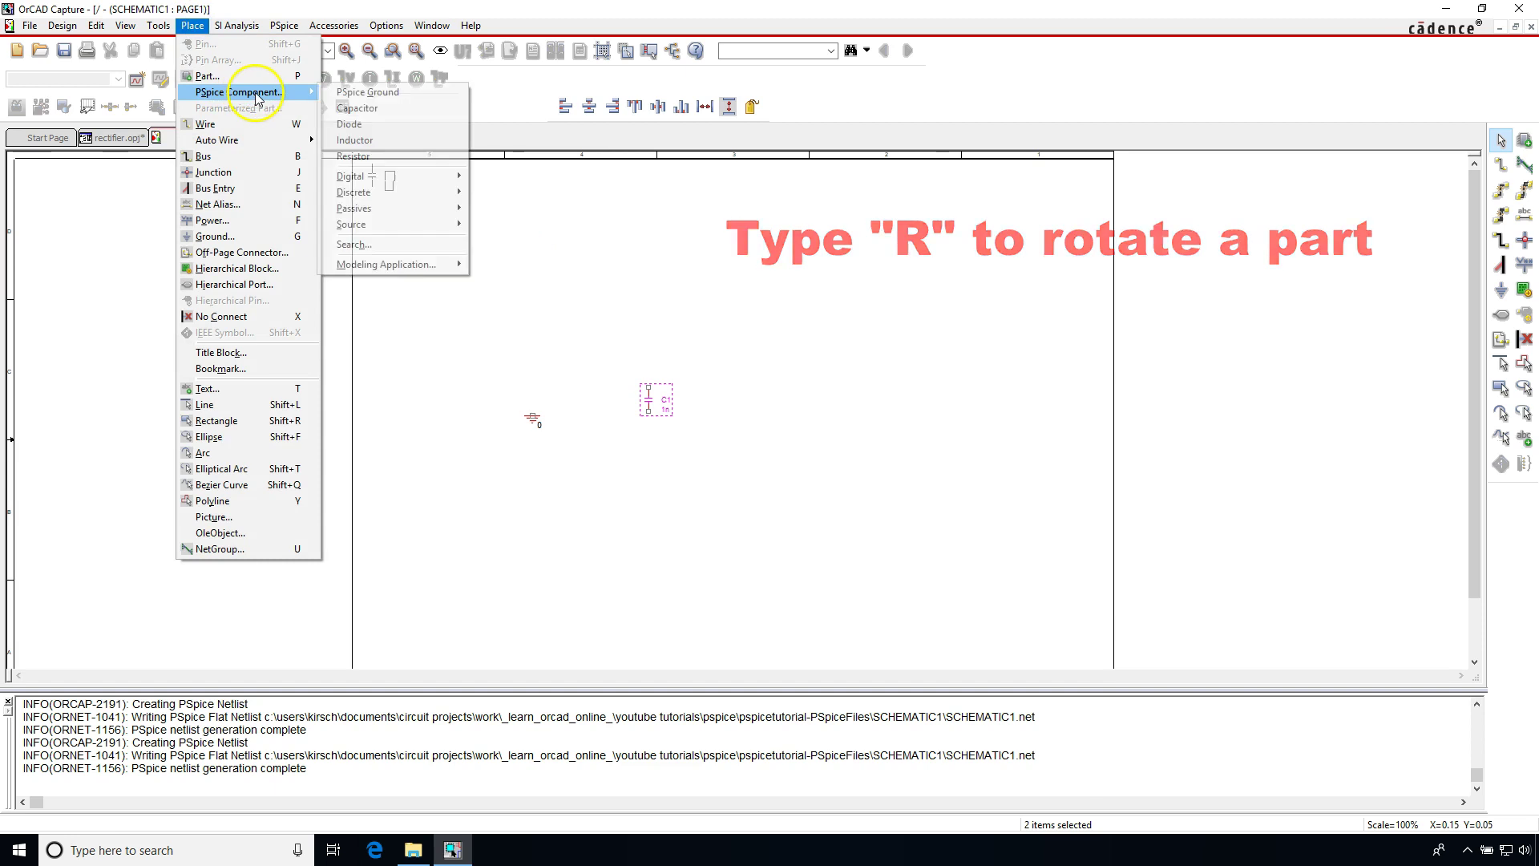
pyautogui.click(394, 154)
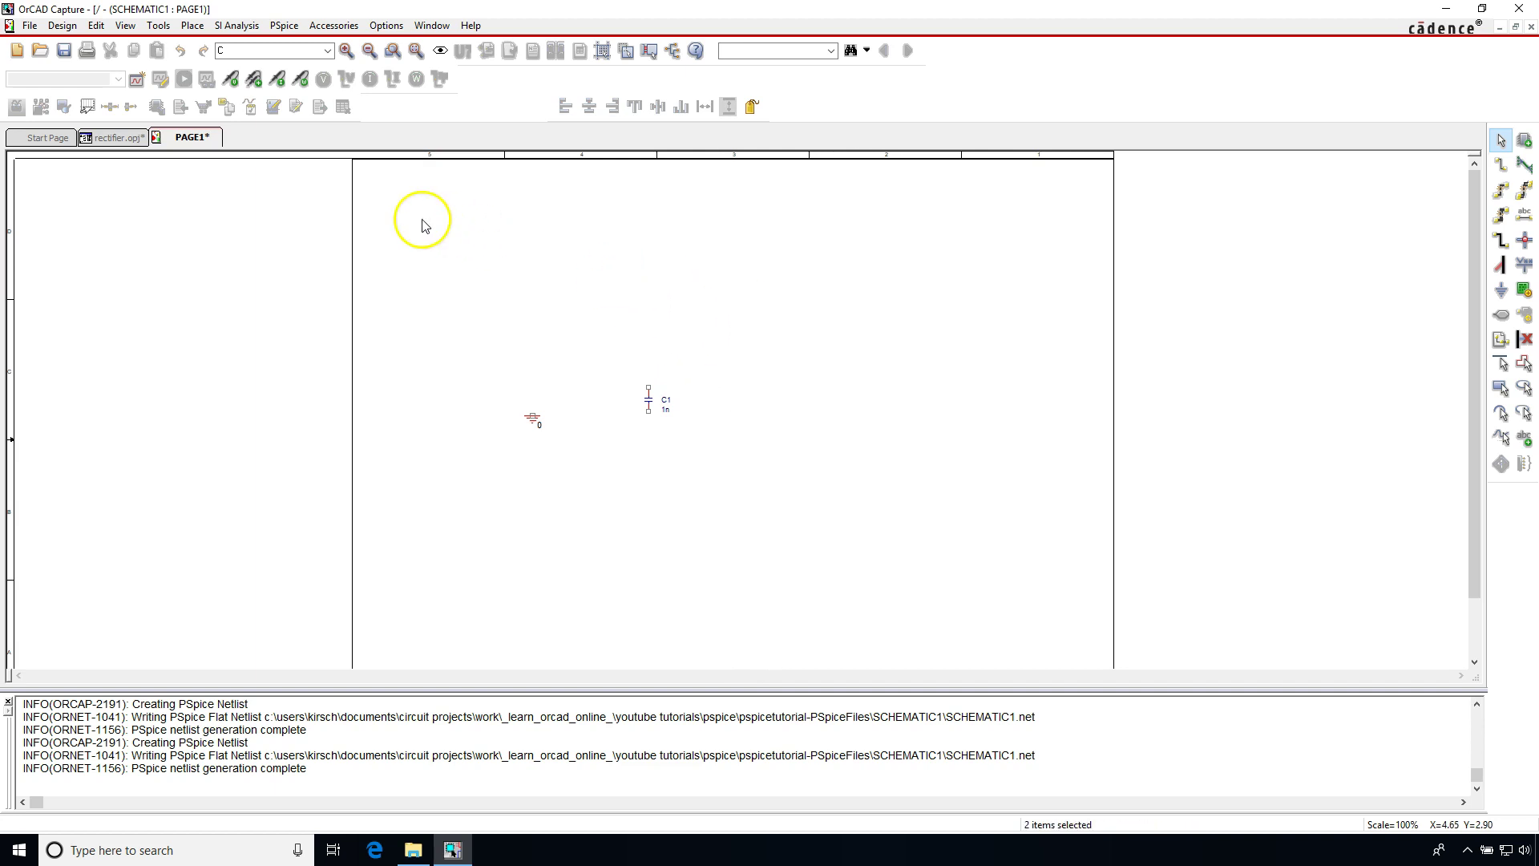
# Step: Add a sine voltage source V1 and position it just above the ground symbol
pyautogui.click(192, 24)
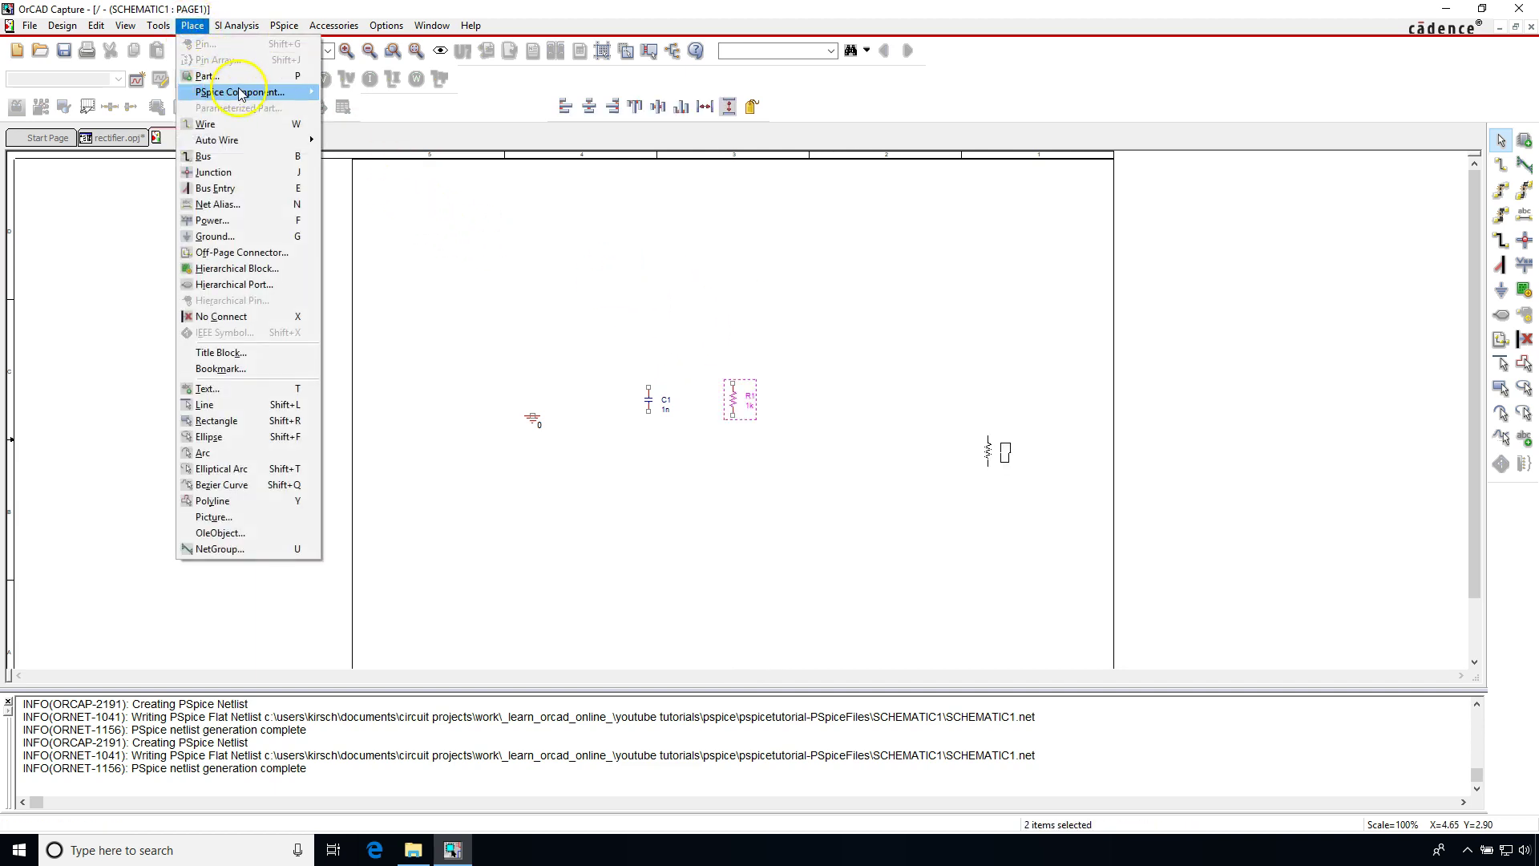
pyautogui.moveTo(242, 93)
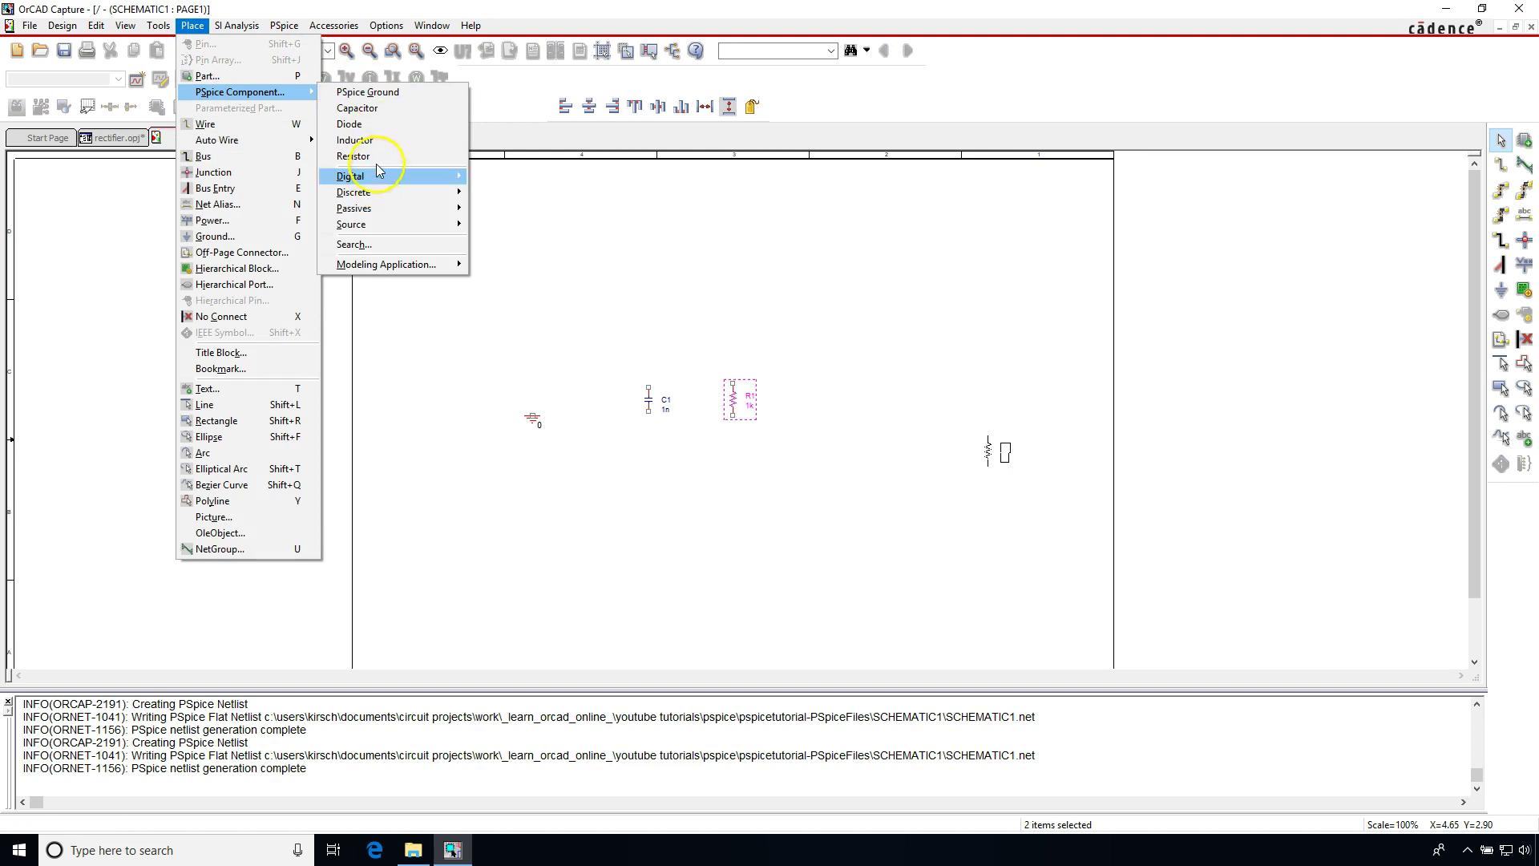
pyautogui.click(399, 227)
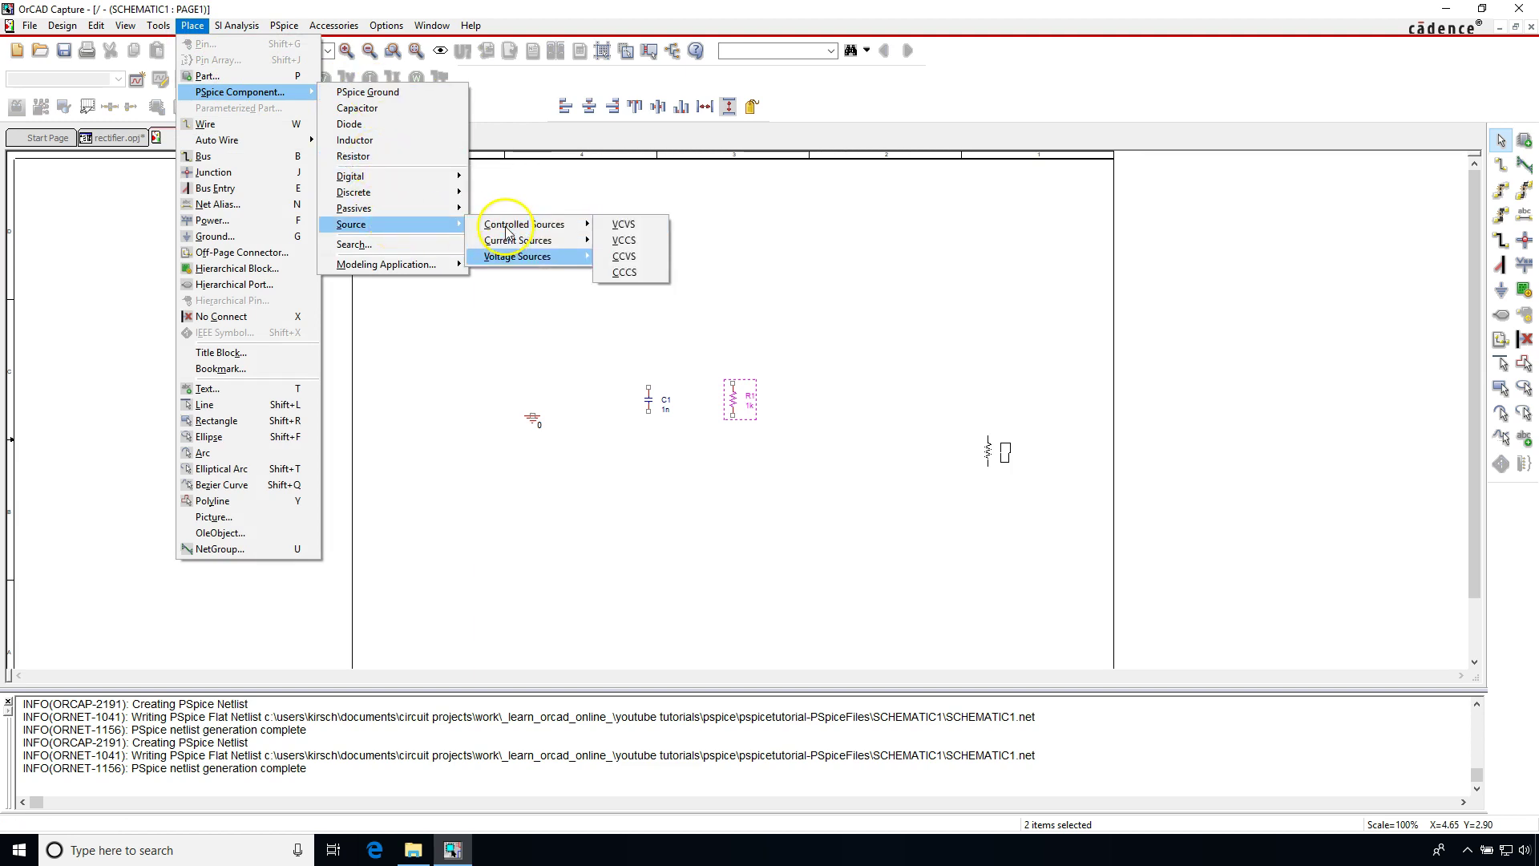
pyautogui.moveTo(561, 256)
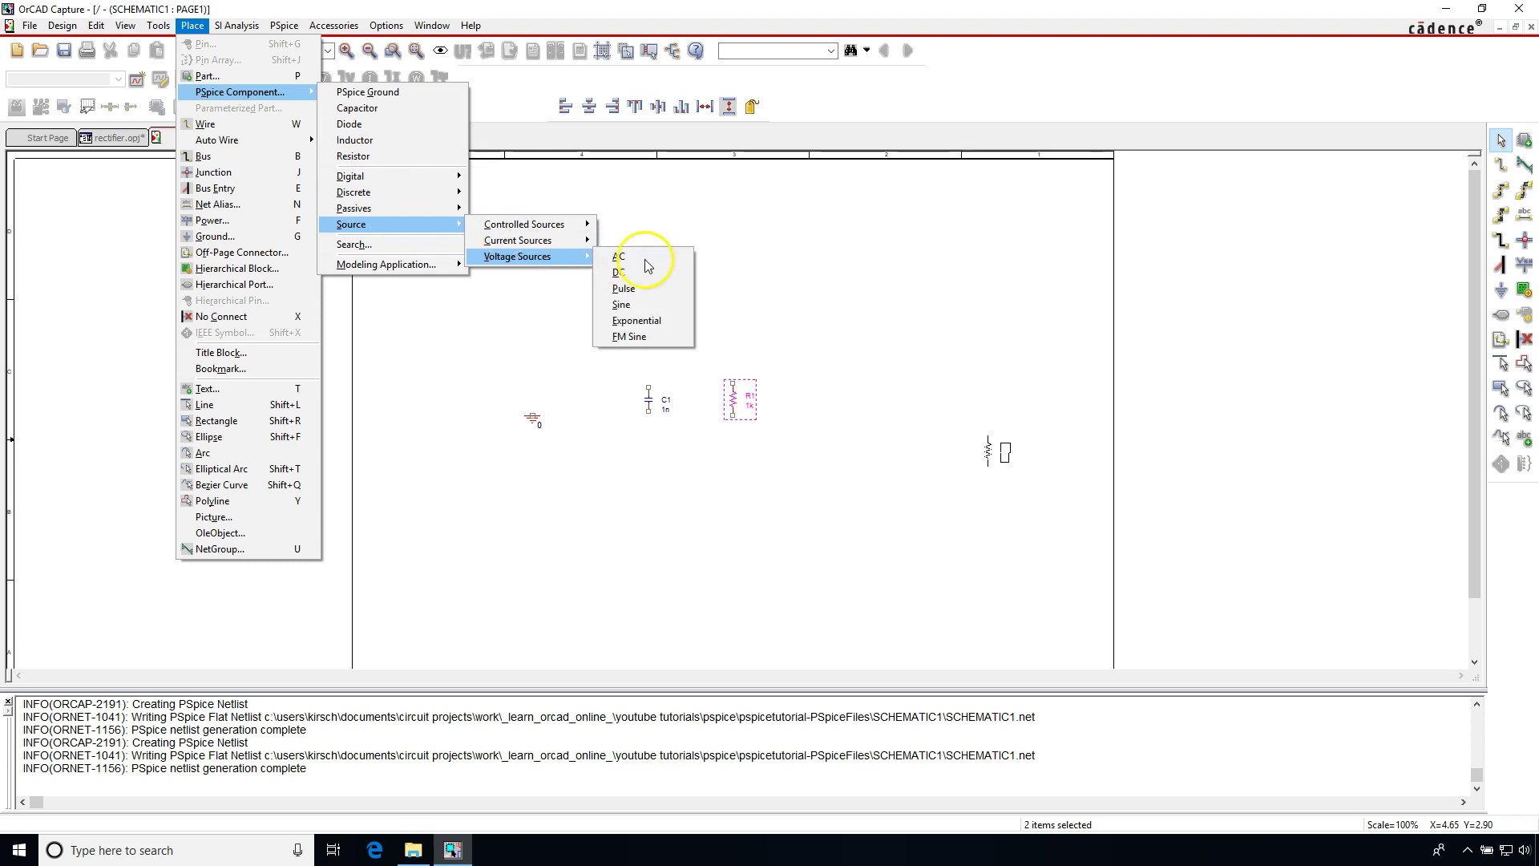
pyautogui.click(623, 304)
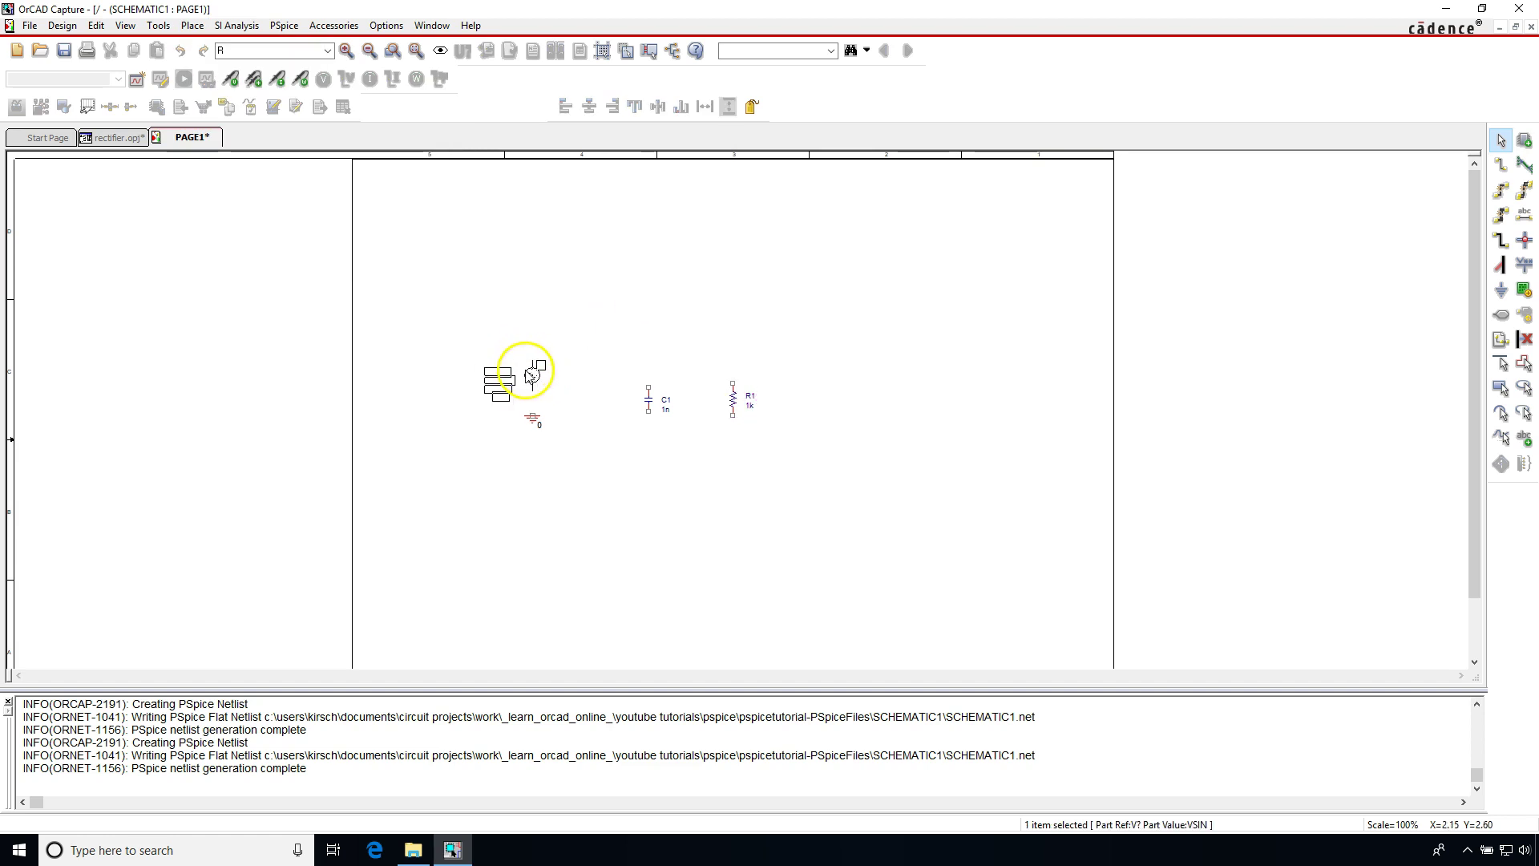
pyautogui.press('Escape')
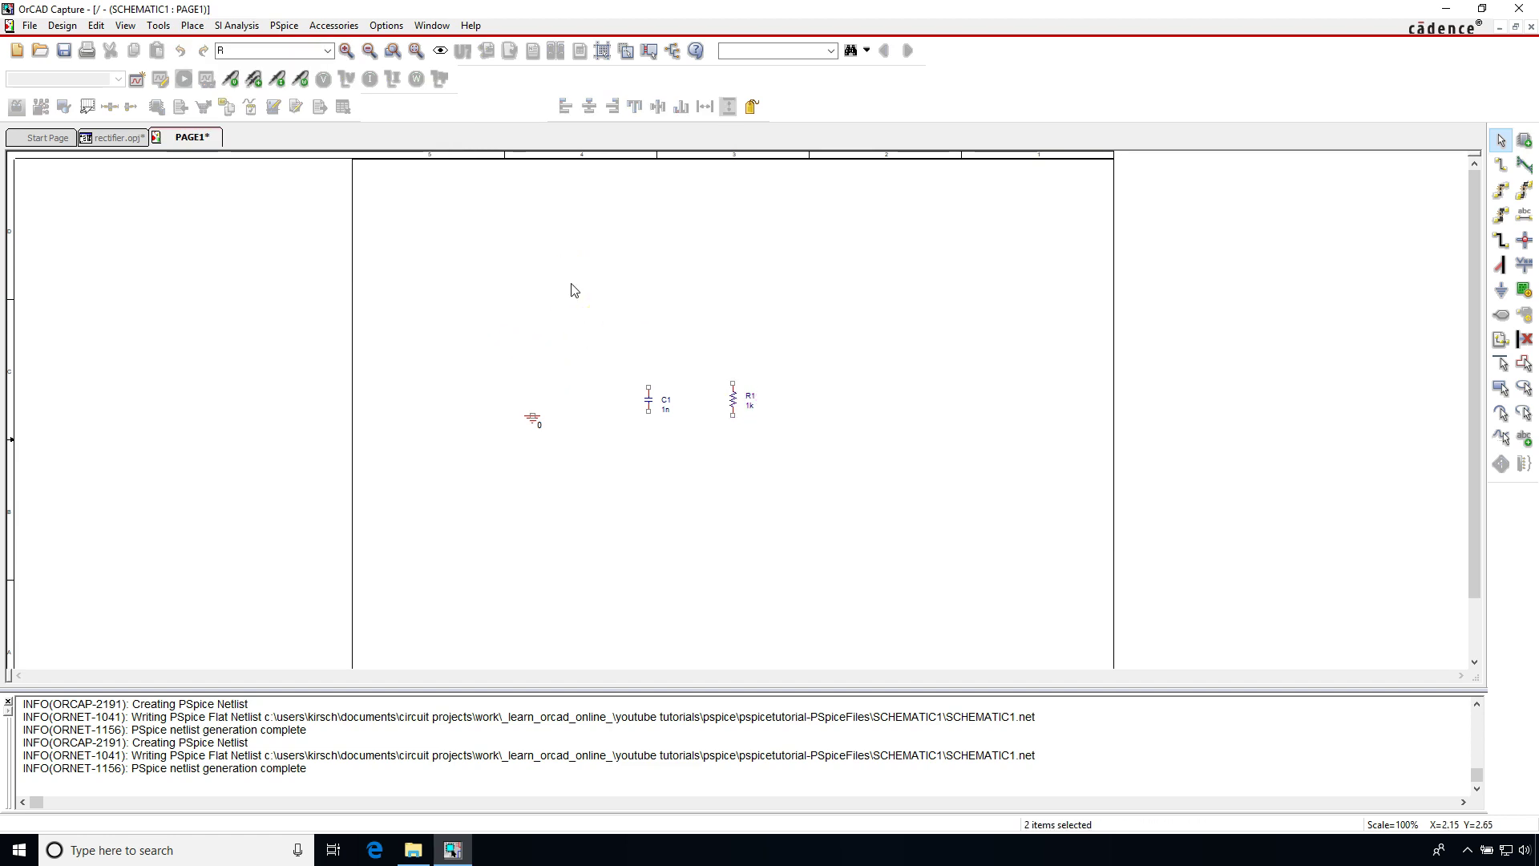
pyautogui.moveTo(532, 380); pyautogui.dragTo(409, 210)
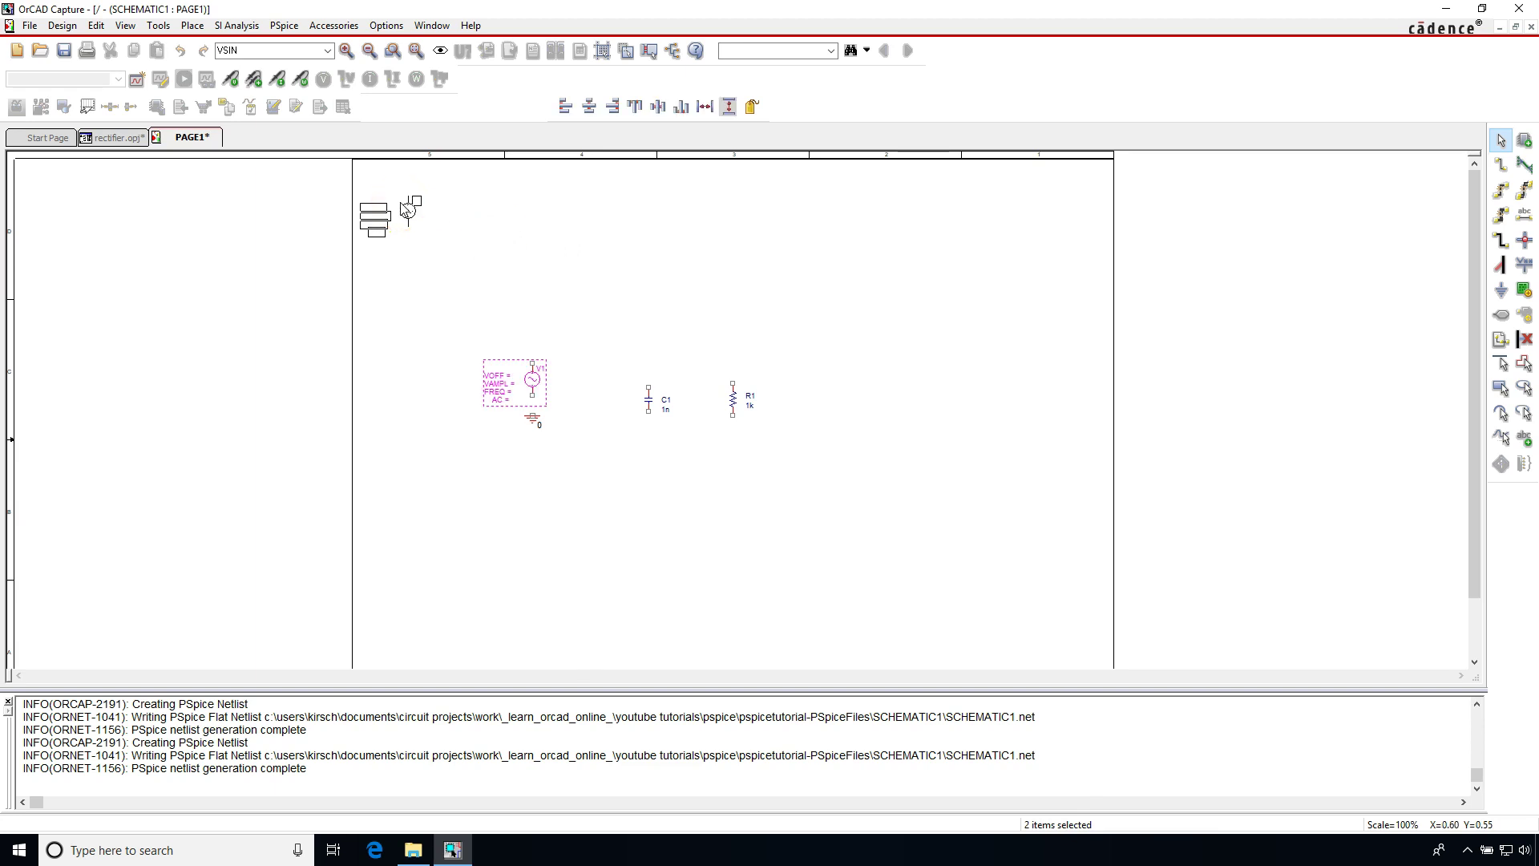
# Step: Place Dbreak diode D1 to the right of V1
pyautogui.click(195, 27)
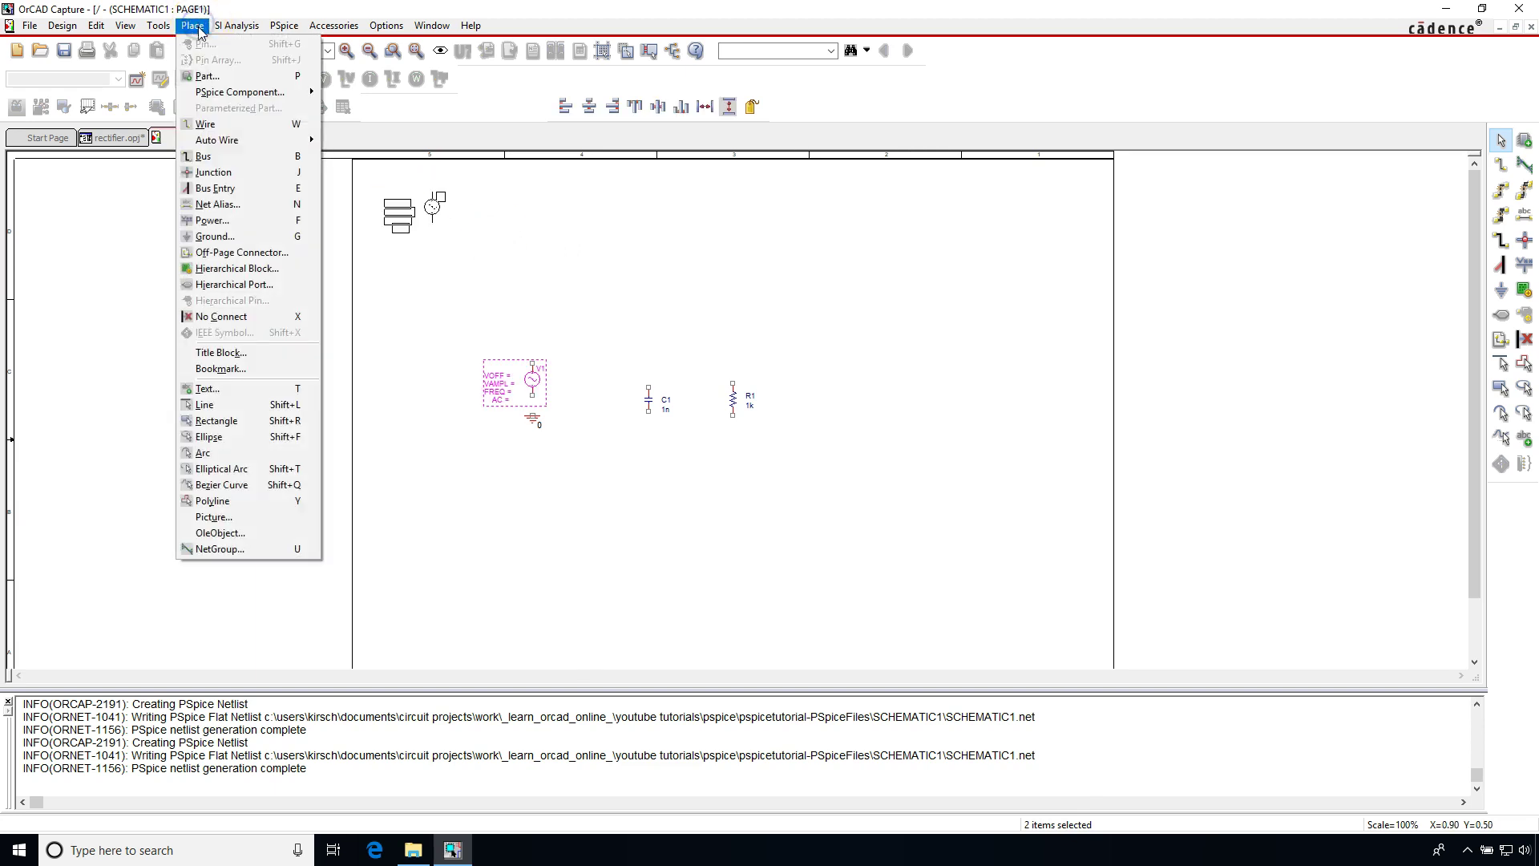
pyautogui.moveTo(256, 92)
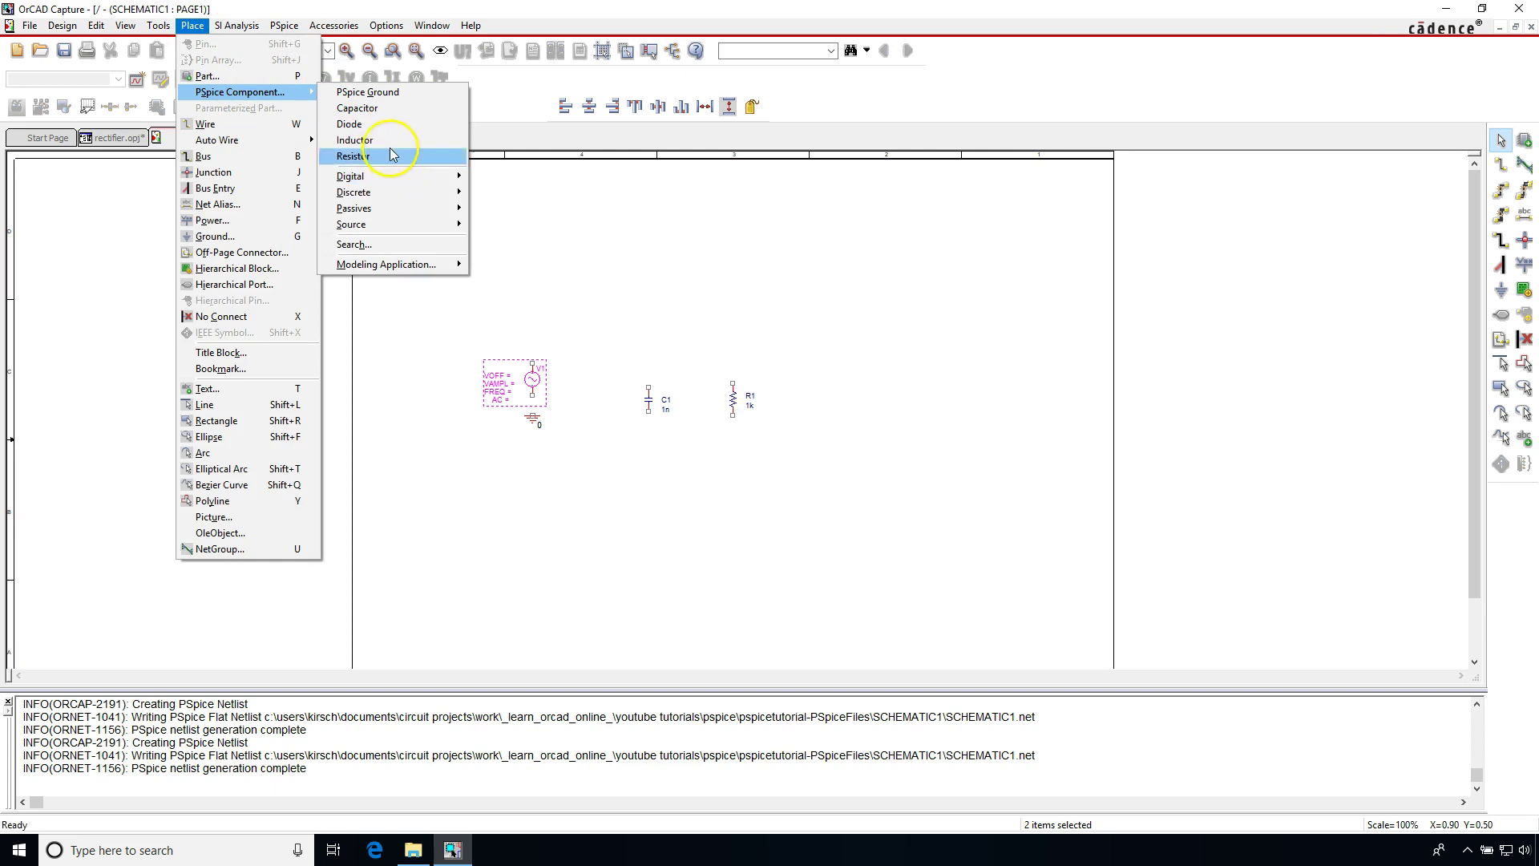
pyautogui.click(378, 124)
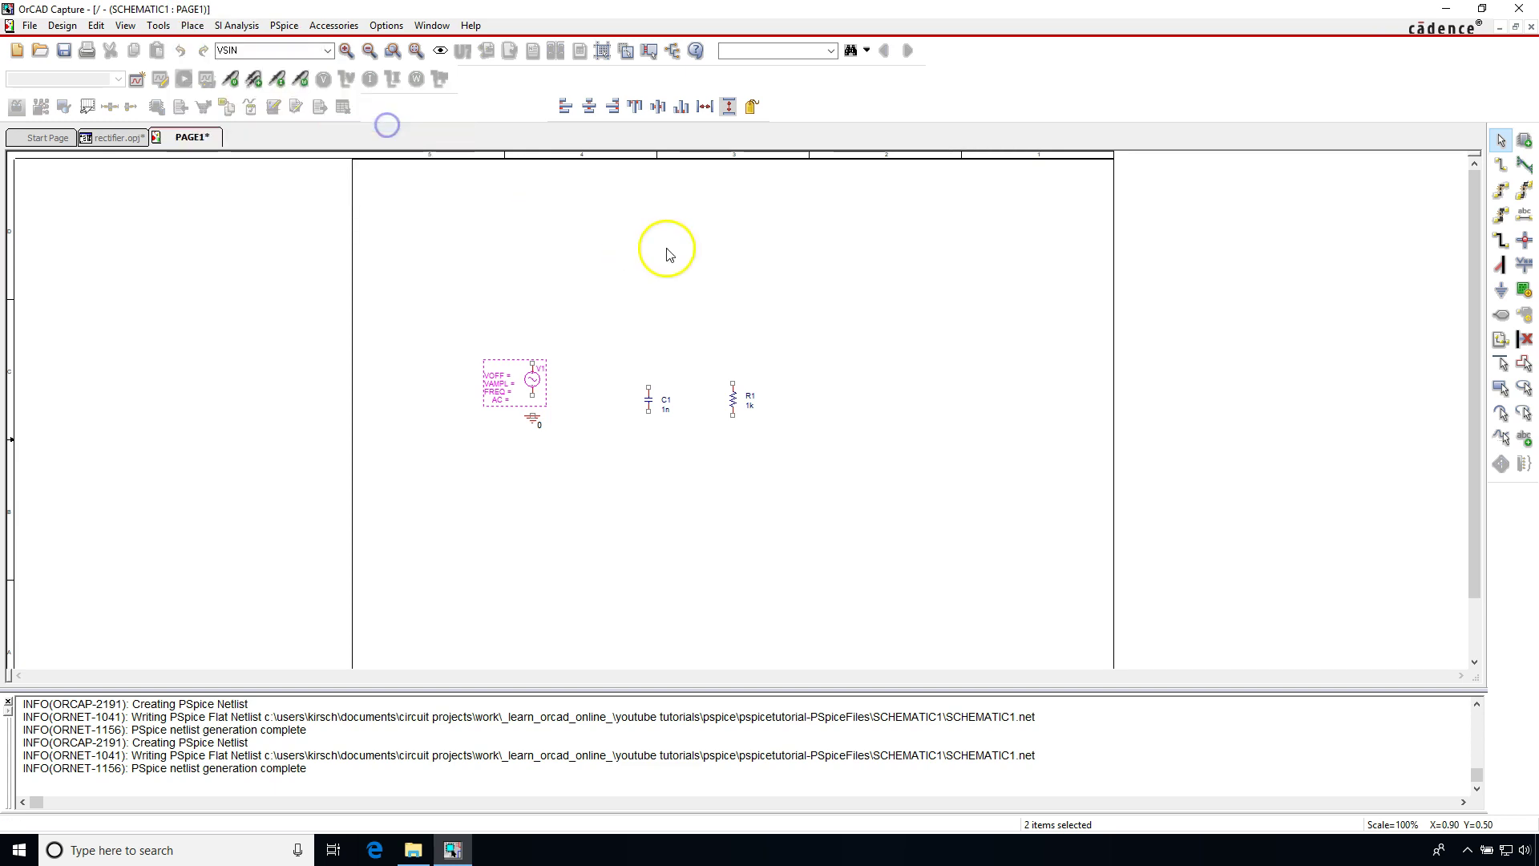
pyautogui.click(593, 347)
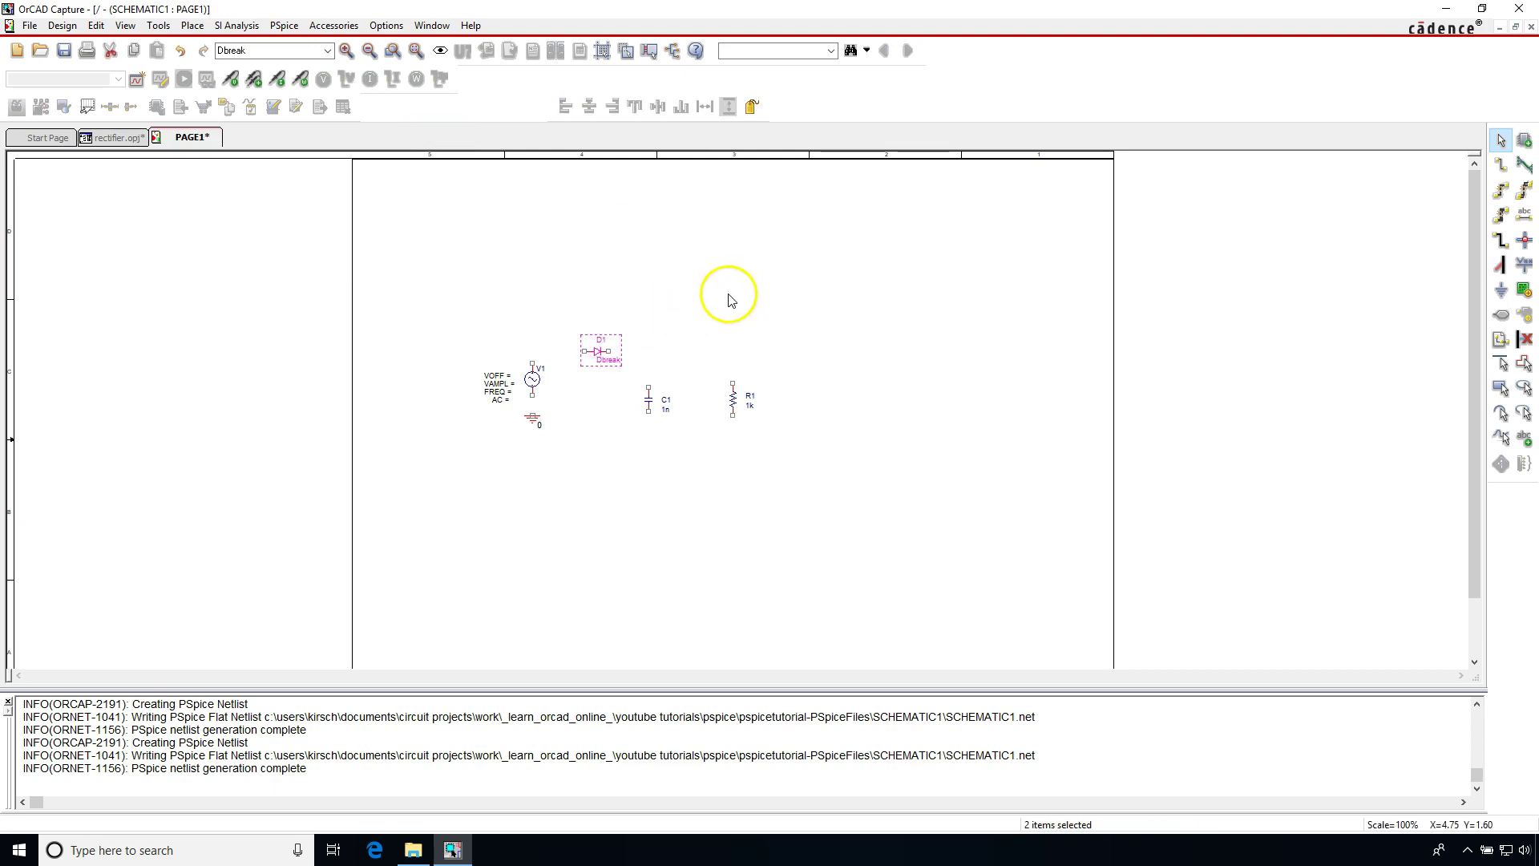
pyautogui.click(699, 324)
pyautogui.click(550, 309)
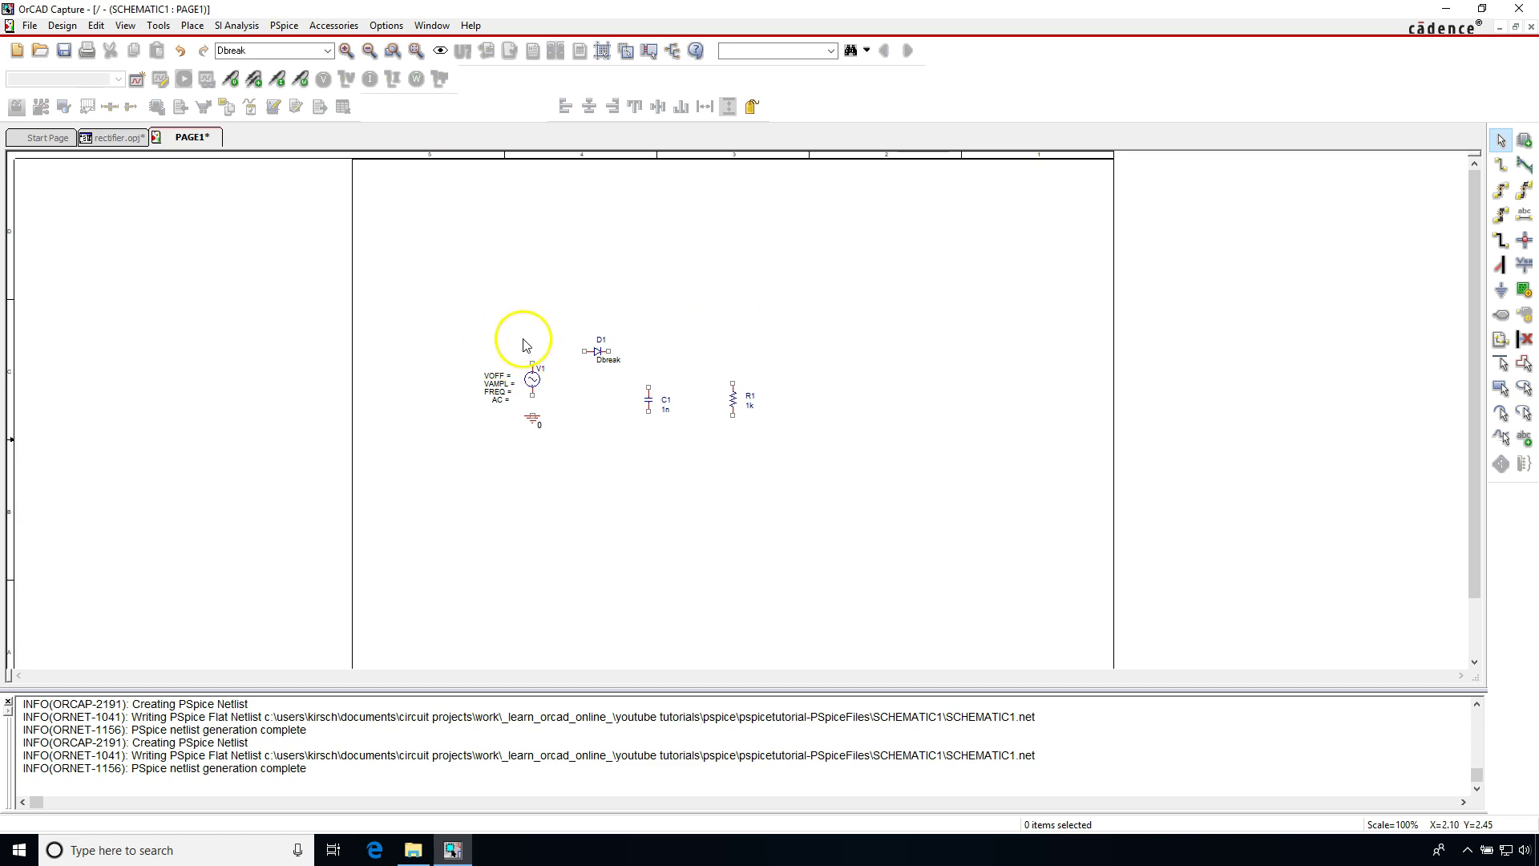
pyautogui.click(1047, 244)
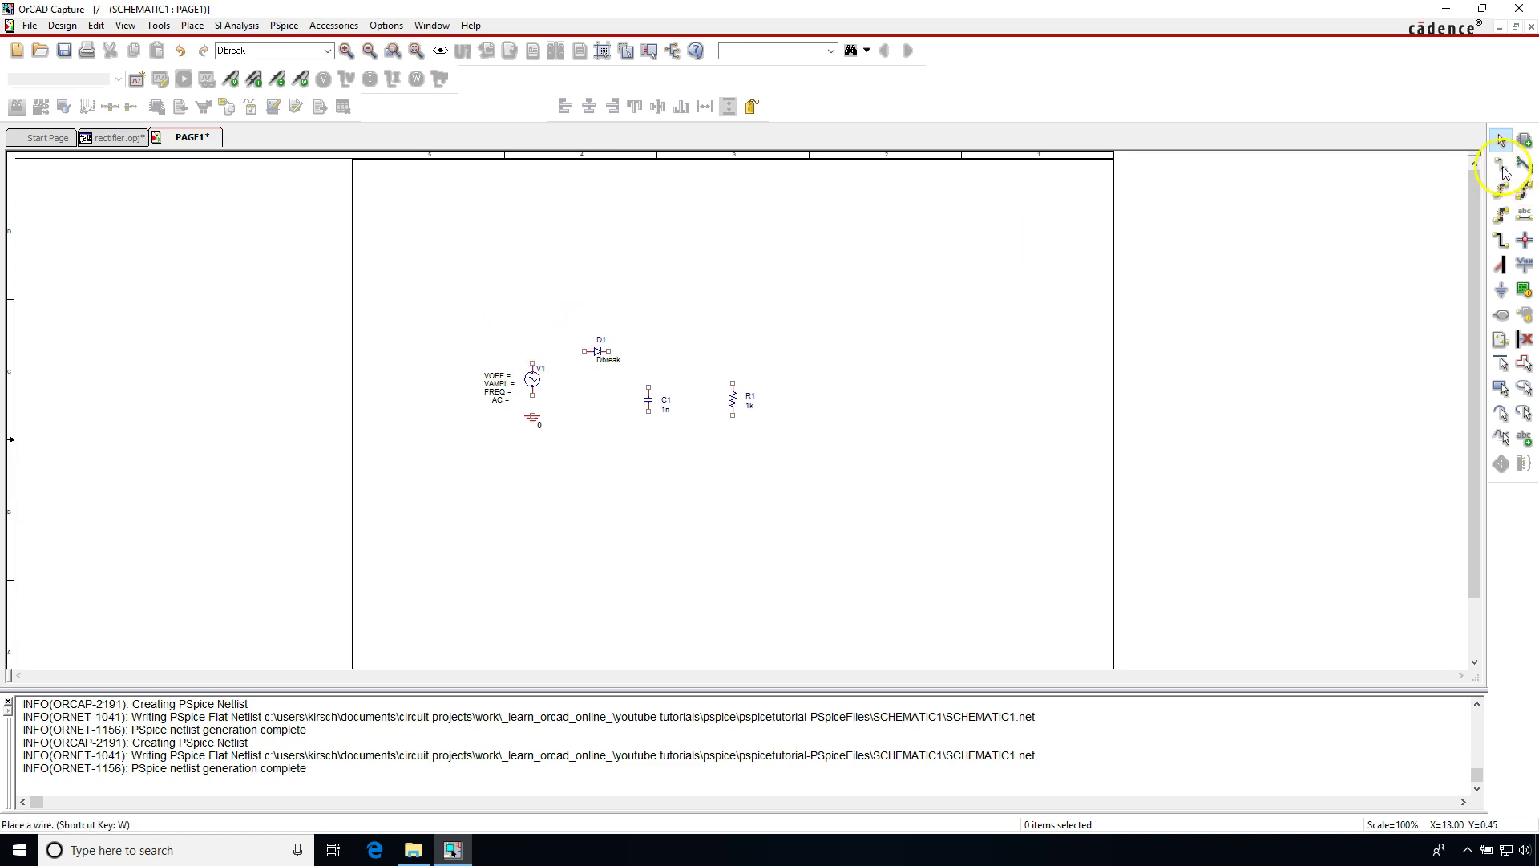
# Step: Wire V1 to D1, D1 to R1, C1 across R1, and V1 to ground
pyautogui.click(1502, 166)
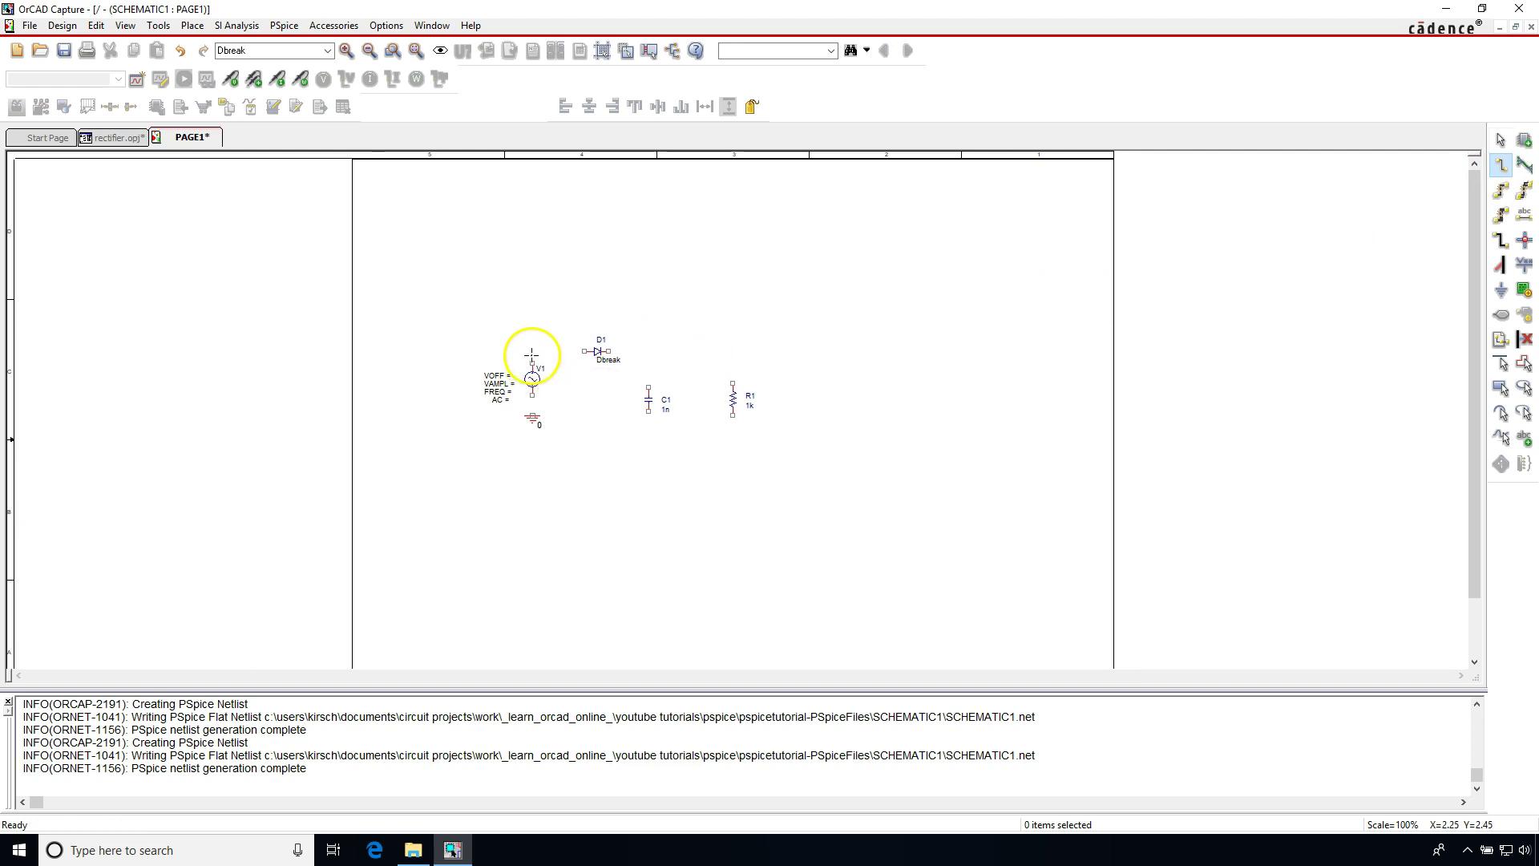
pyautogui.scroll(3, 532, 371)
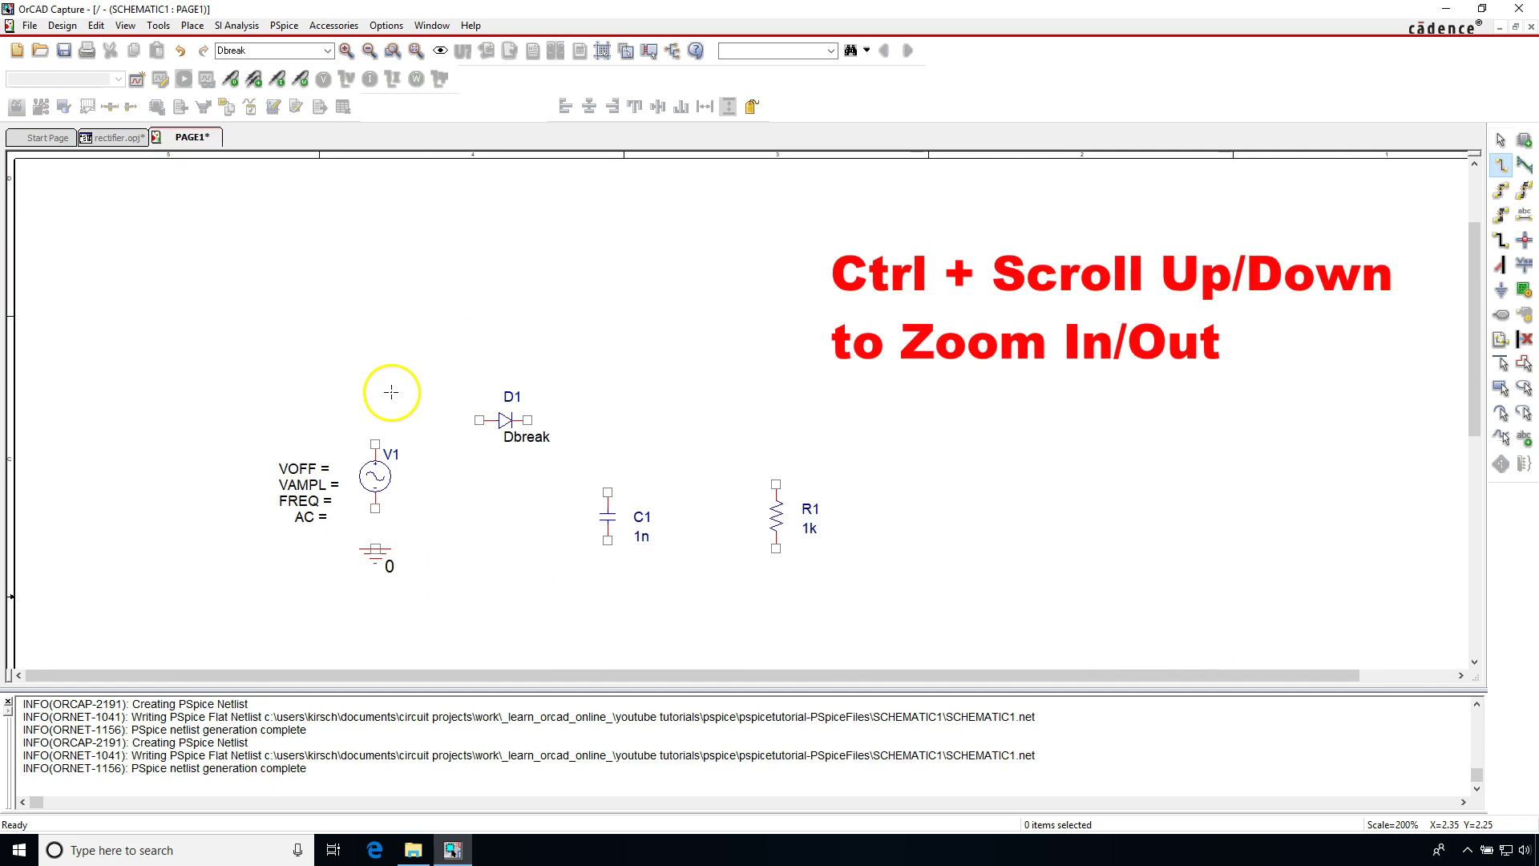
pyautogui.click(376, 444)
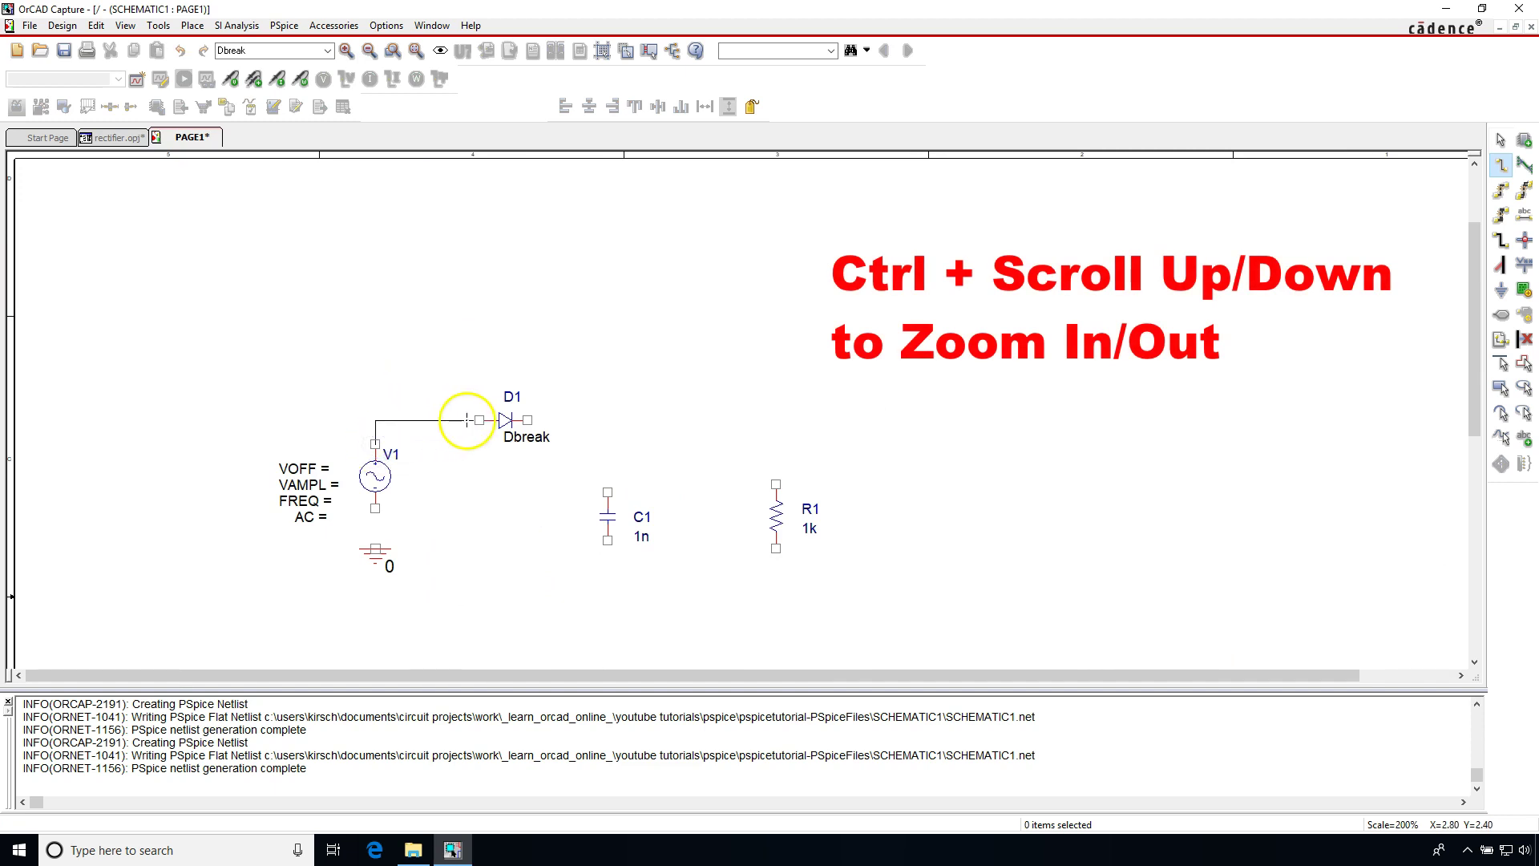
pyautogui.click(478, 419)
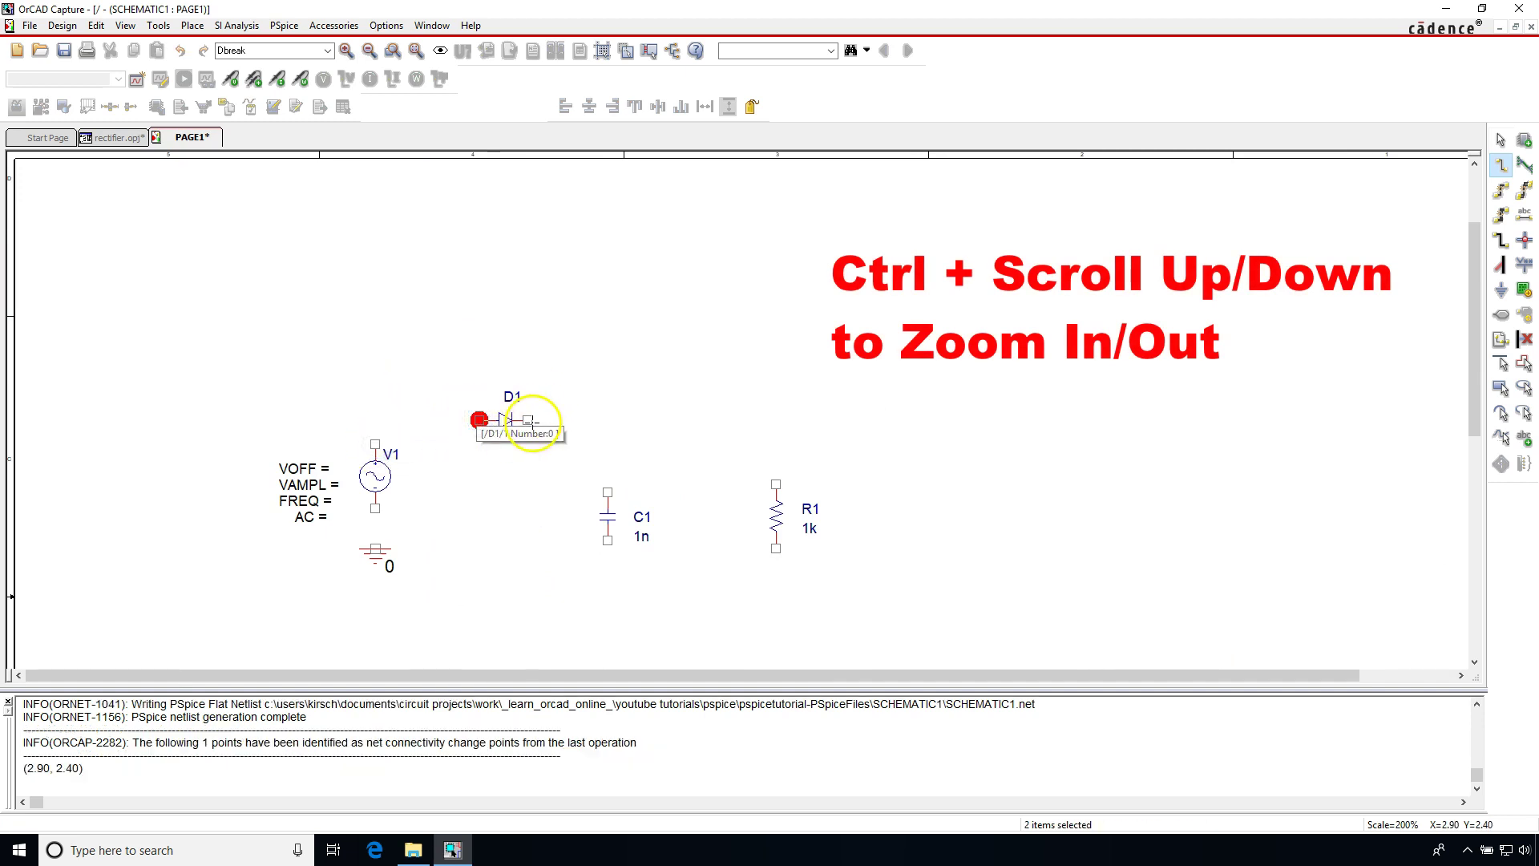
pyautogui.click(527, 420)
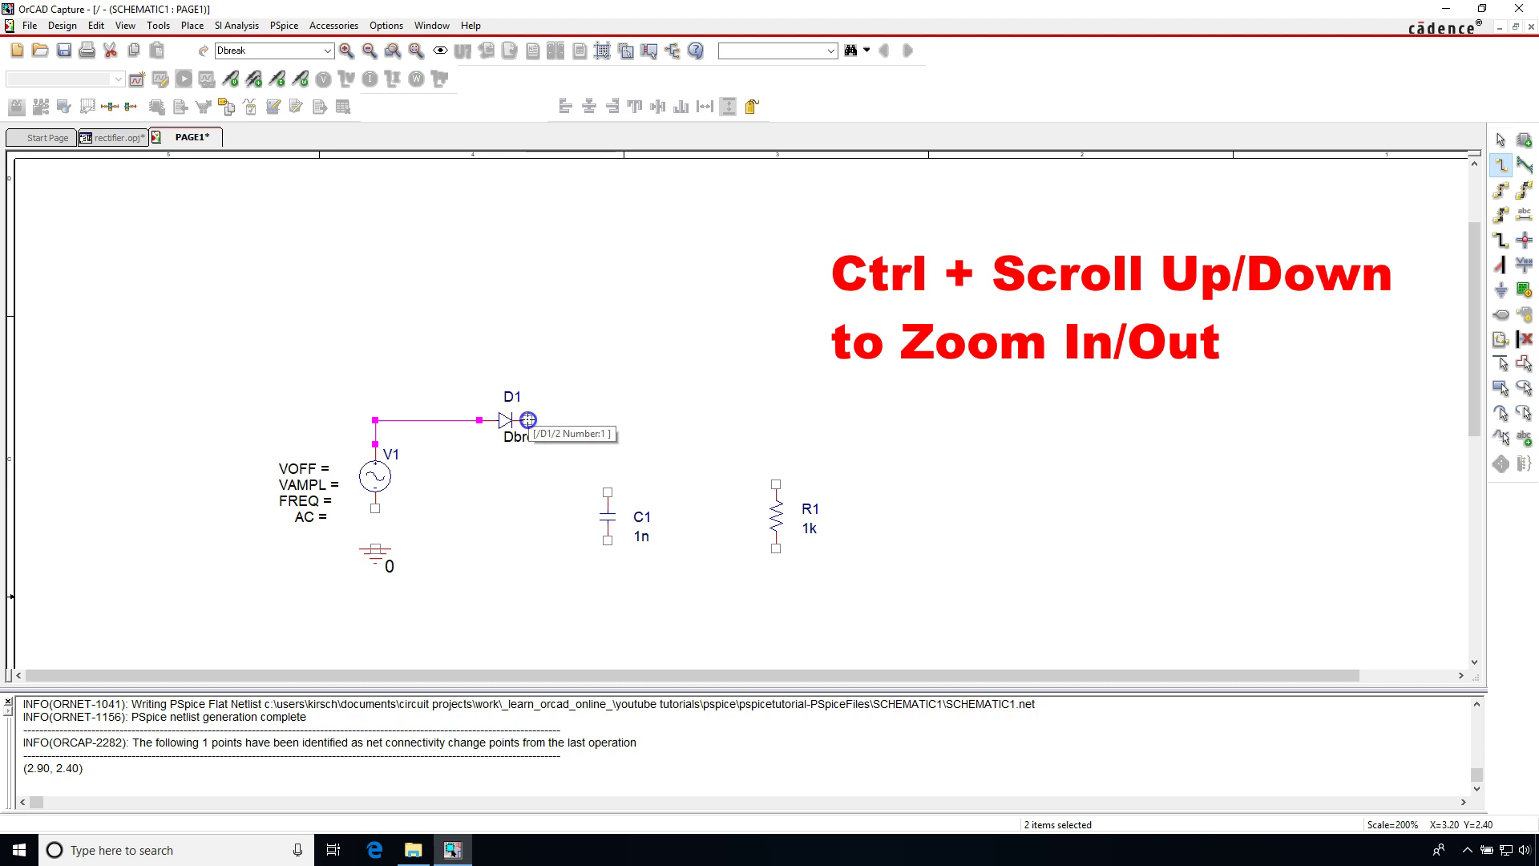
pyautogui.click(776, 484)
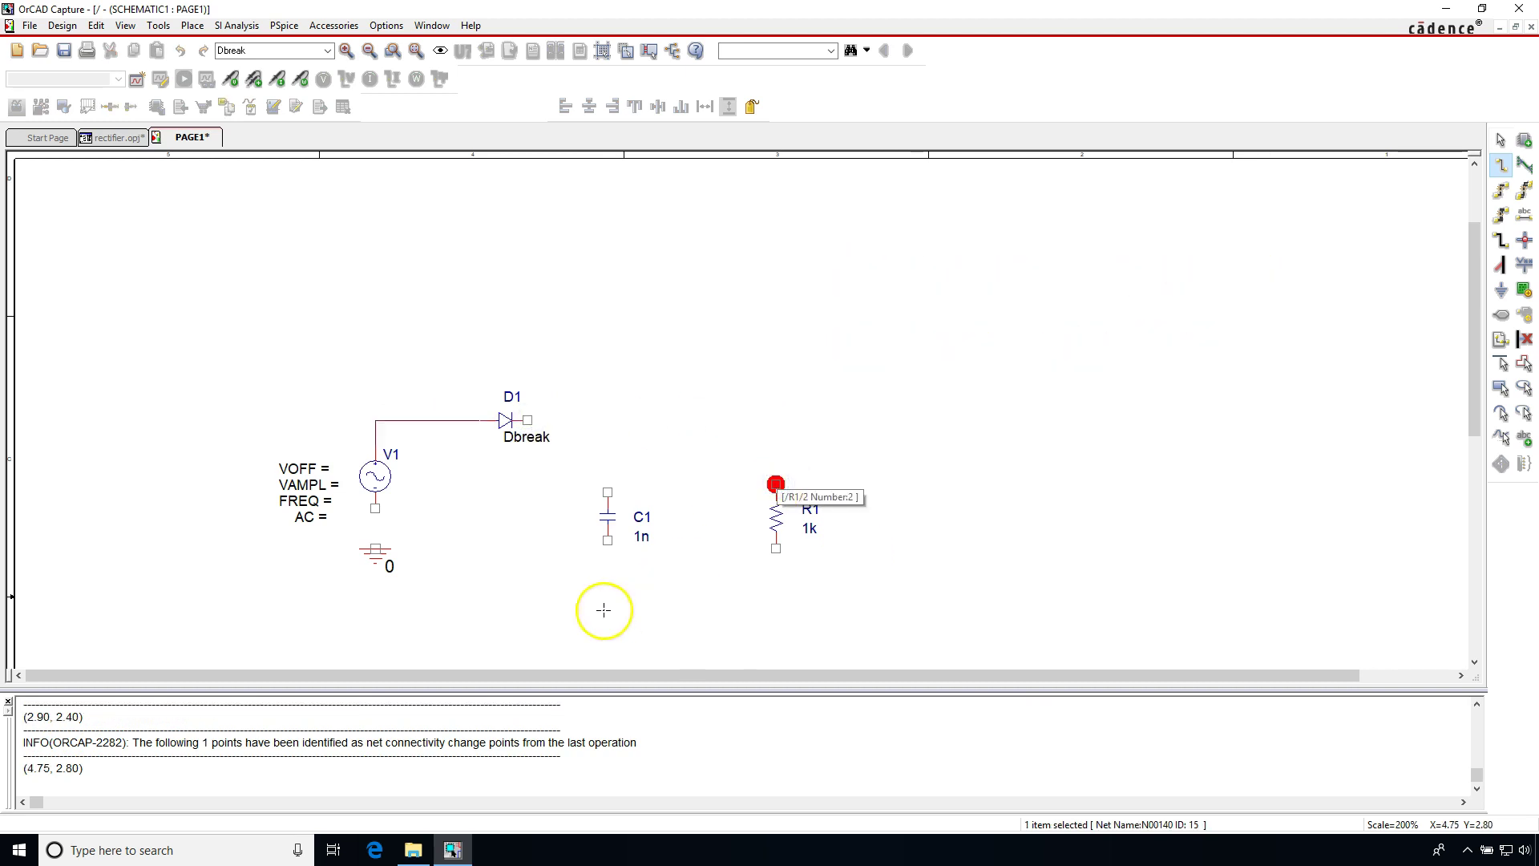
pyautogui.click(375, 548)
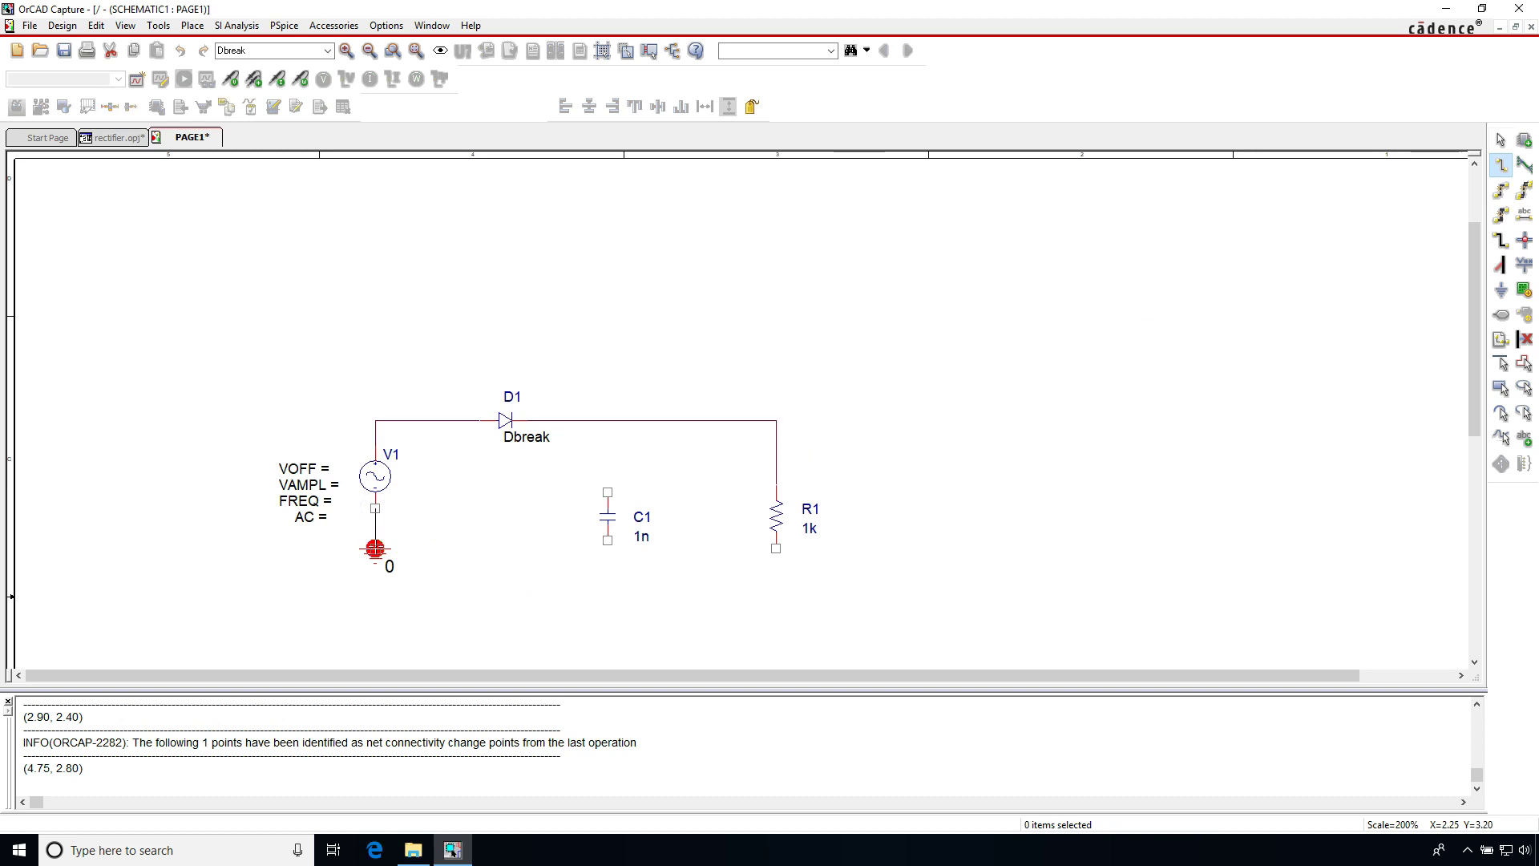
pyautogui.click(607, 492)
pyautogui.click(607, 420)
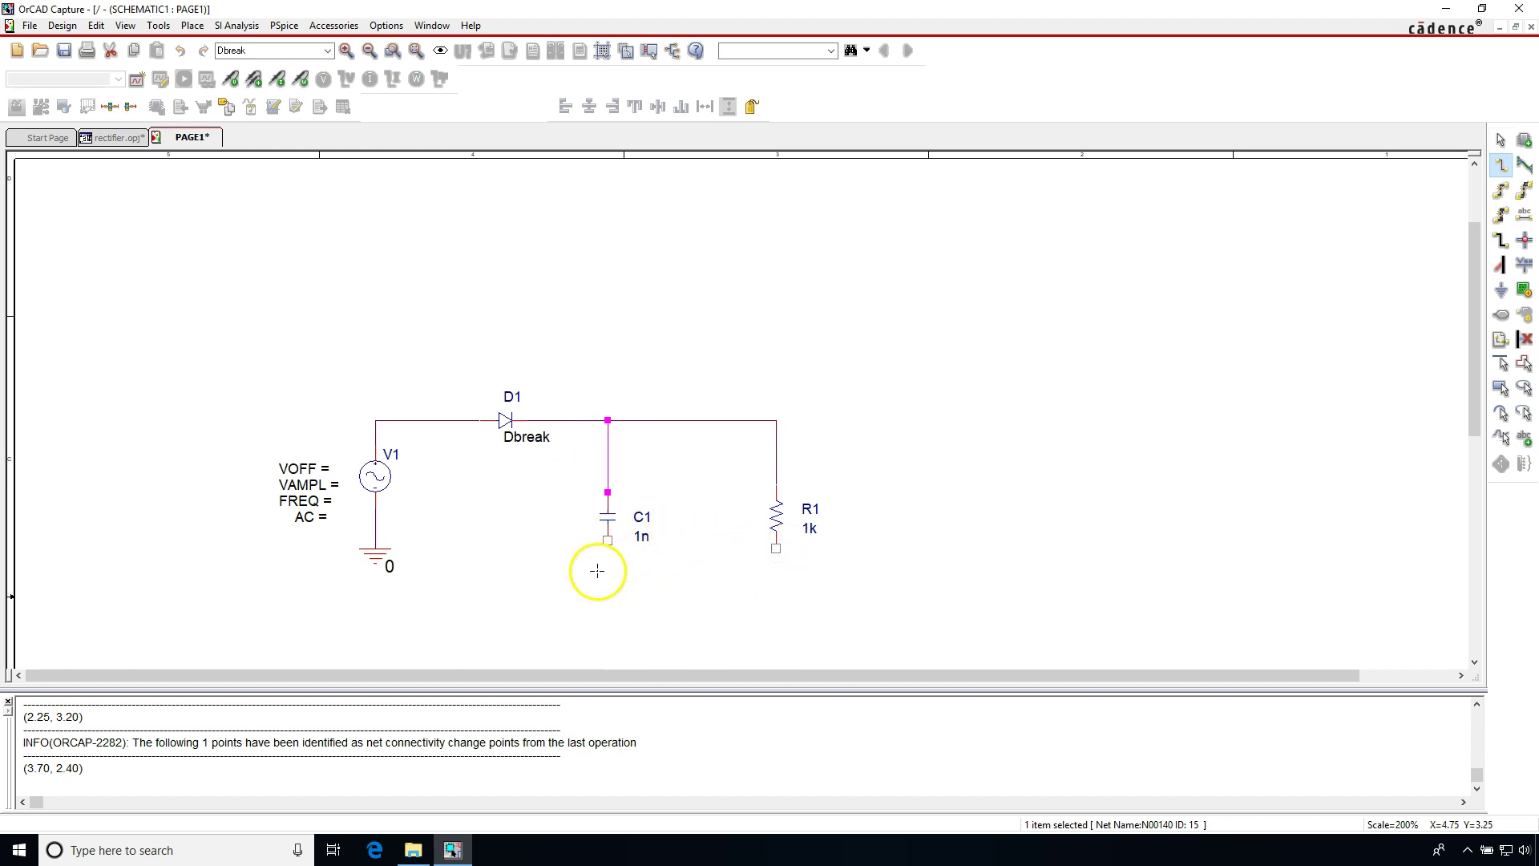
pyautogui.click(607, 569)
pyautogui.click(607, 541)
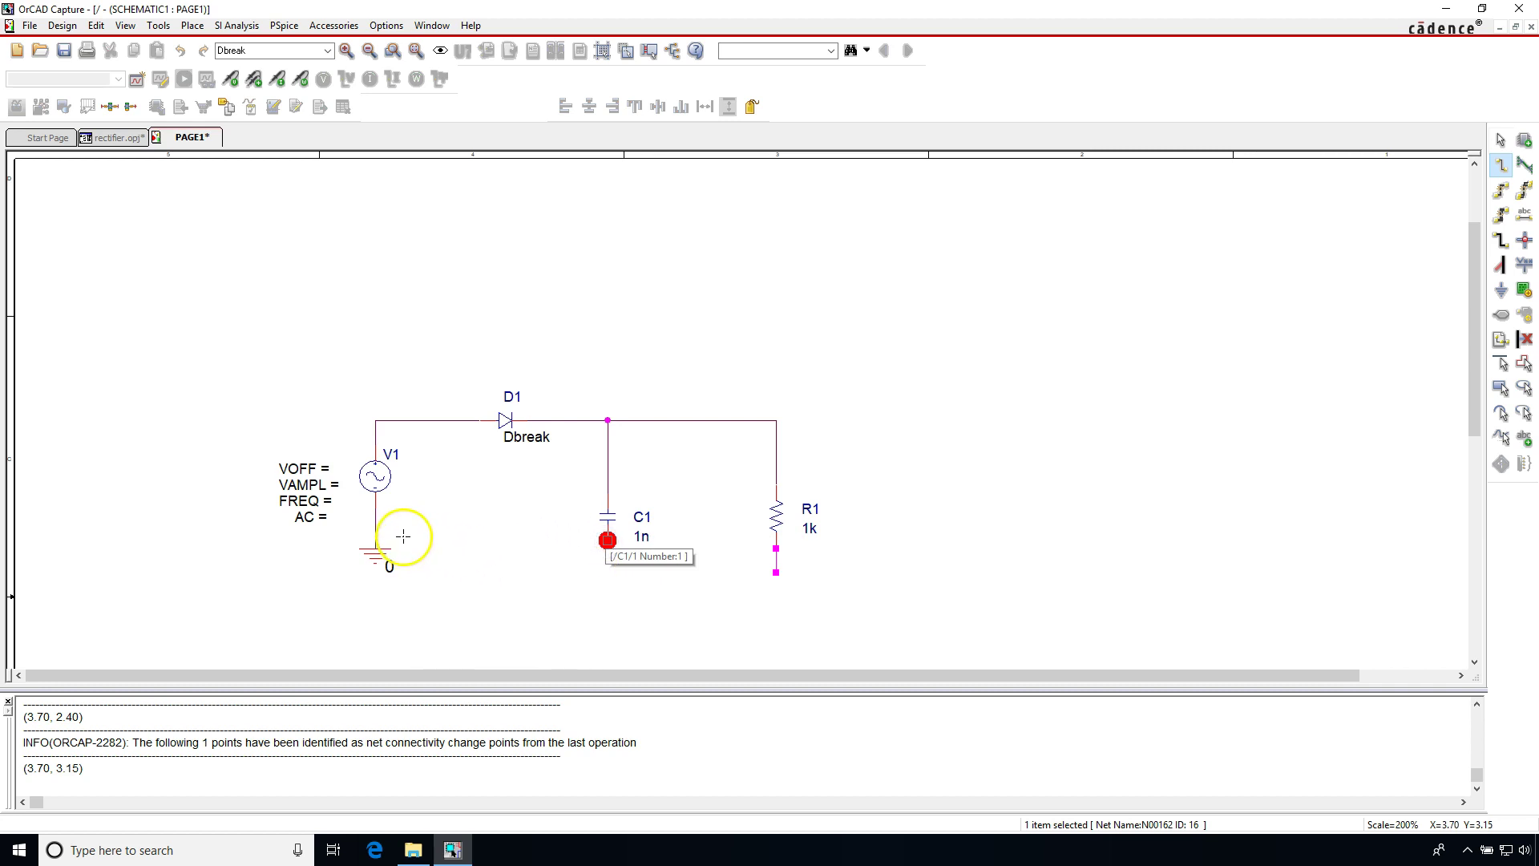
pyautogui.click(431, 510)
pyautogui.rightClick(429, 509)
pyautogui.click(447, 516)
# Step: Move the ground symbol down and connect C1's bottom to V1's ground wire
pyautogui.moveTo(375, 602); pyautogui.dragTo(377, 622)
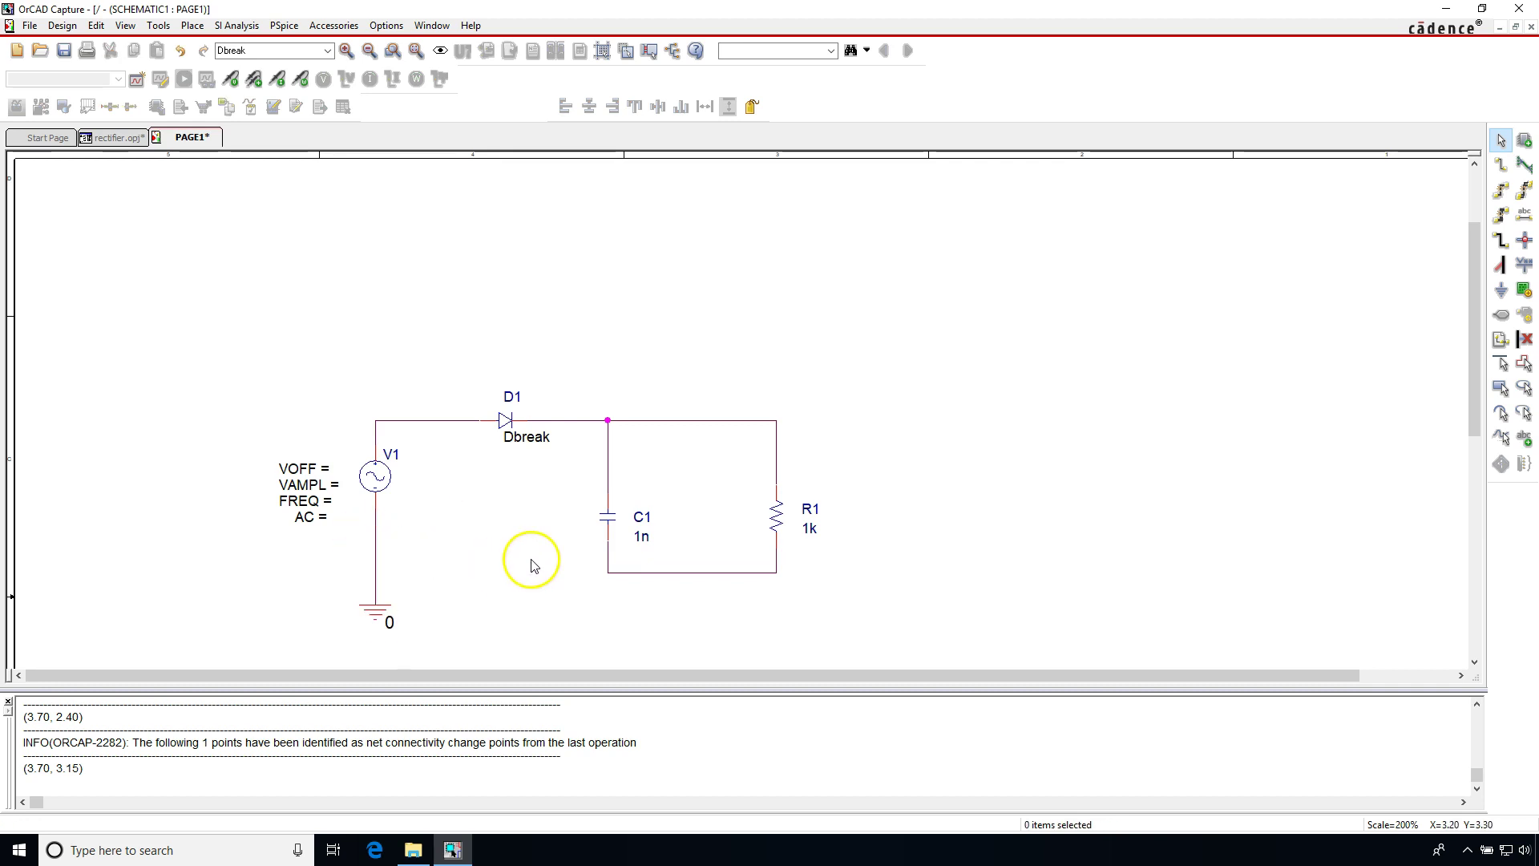
pyautogui.press('w')
pyautogui.click(607, 572)
pyautogui.click(376, 571)
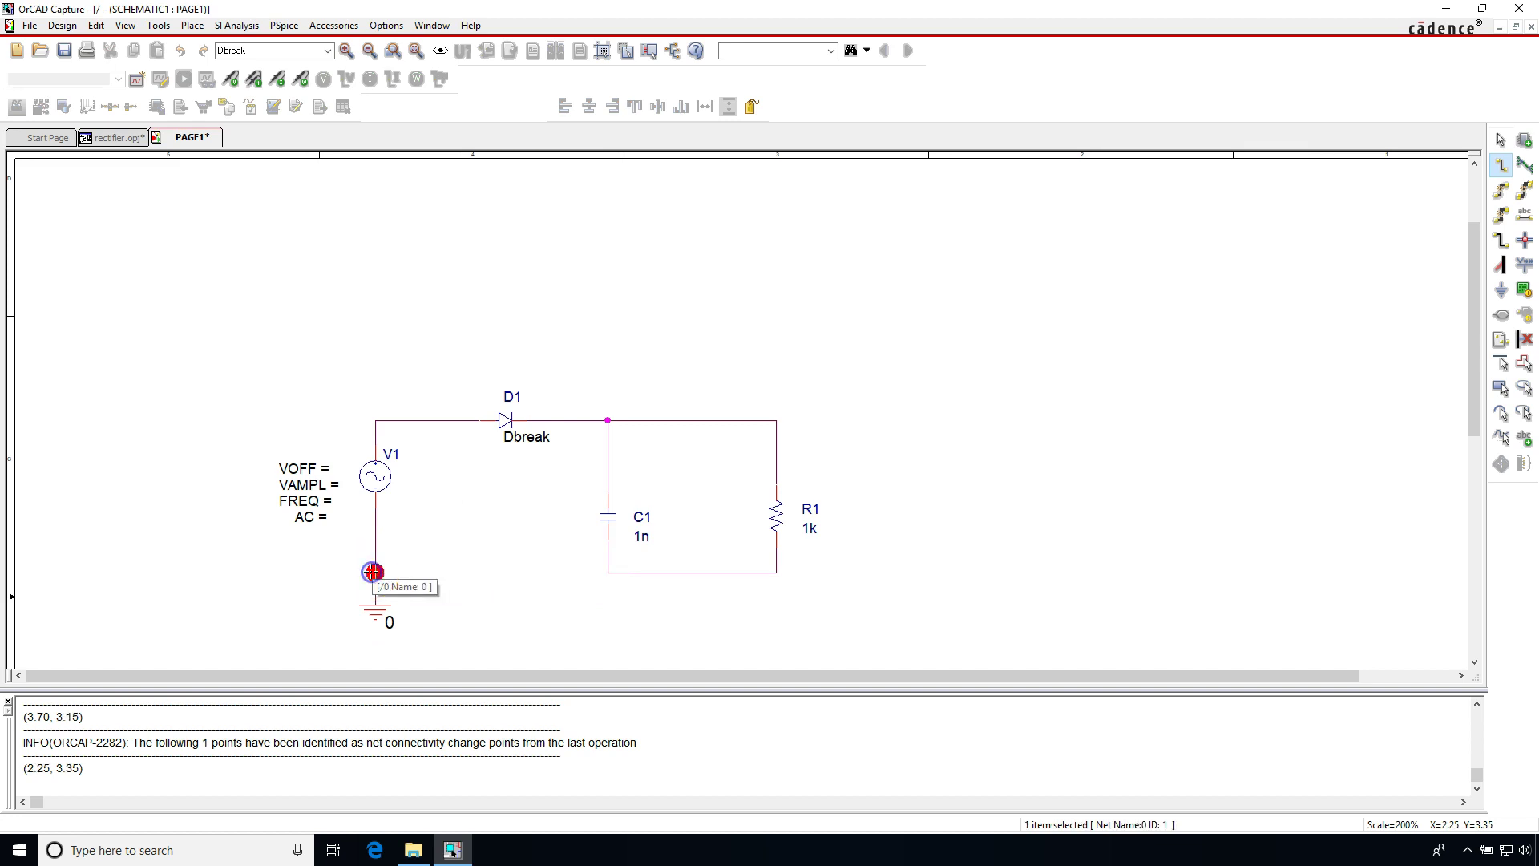
pyautogui.rightClick(453, 535)
pyautogui.click(467, 544)
pyautogui.click(312, 362)
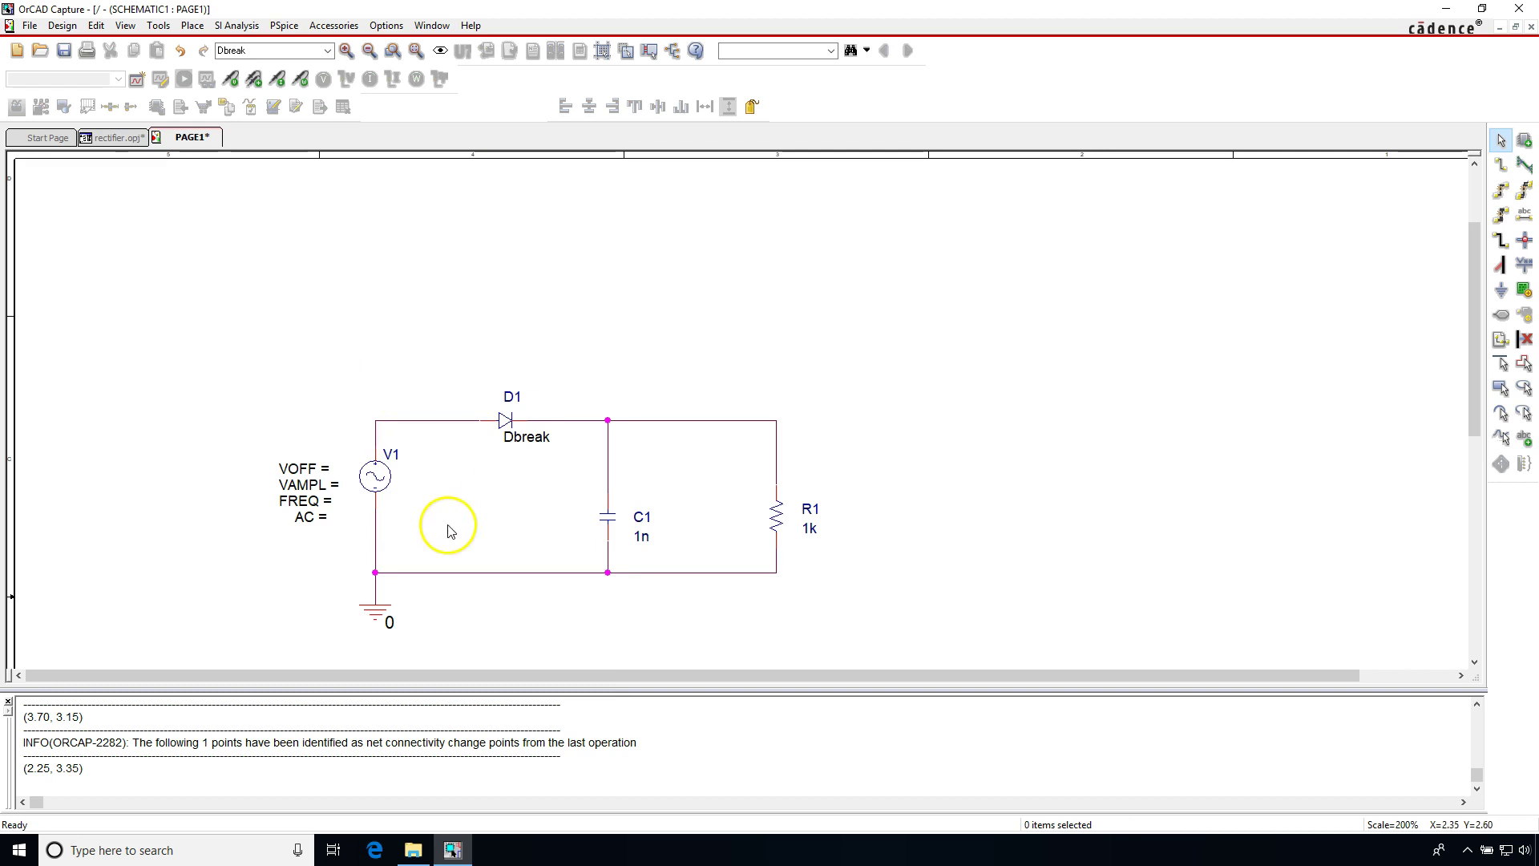
pyautogui.rightClick(454, 486)
pyautogui.click(460, 455)
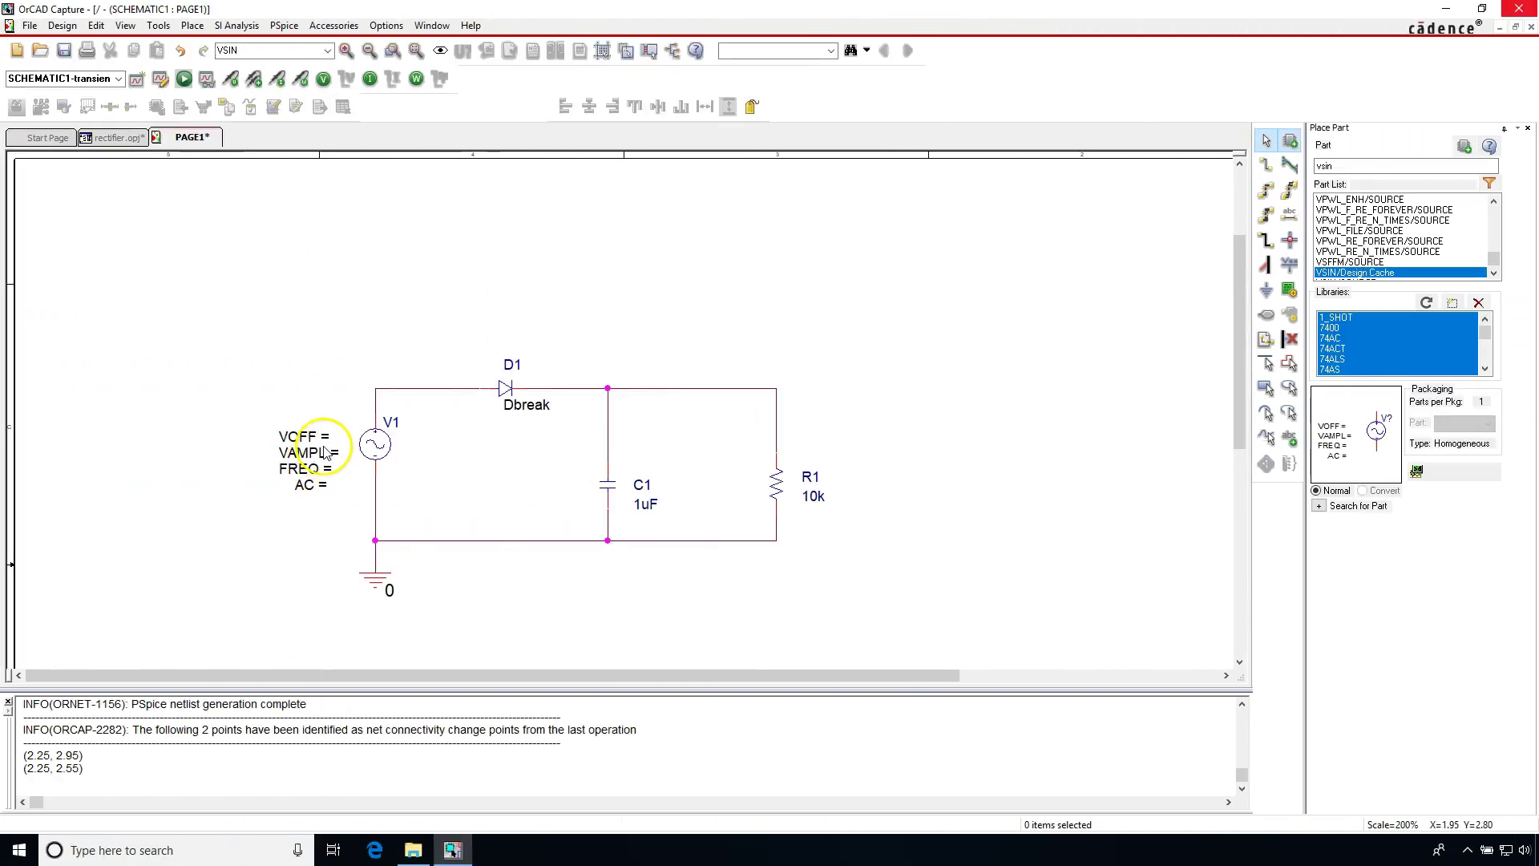
# Step: Set V1's offset VOFF to 0 and amplitude VAMPL to 1.5
pyautogui.click(319, 434)
pyautogui.doubleClick(319, 437)
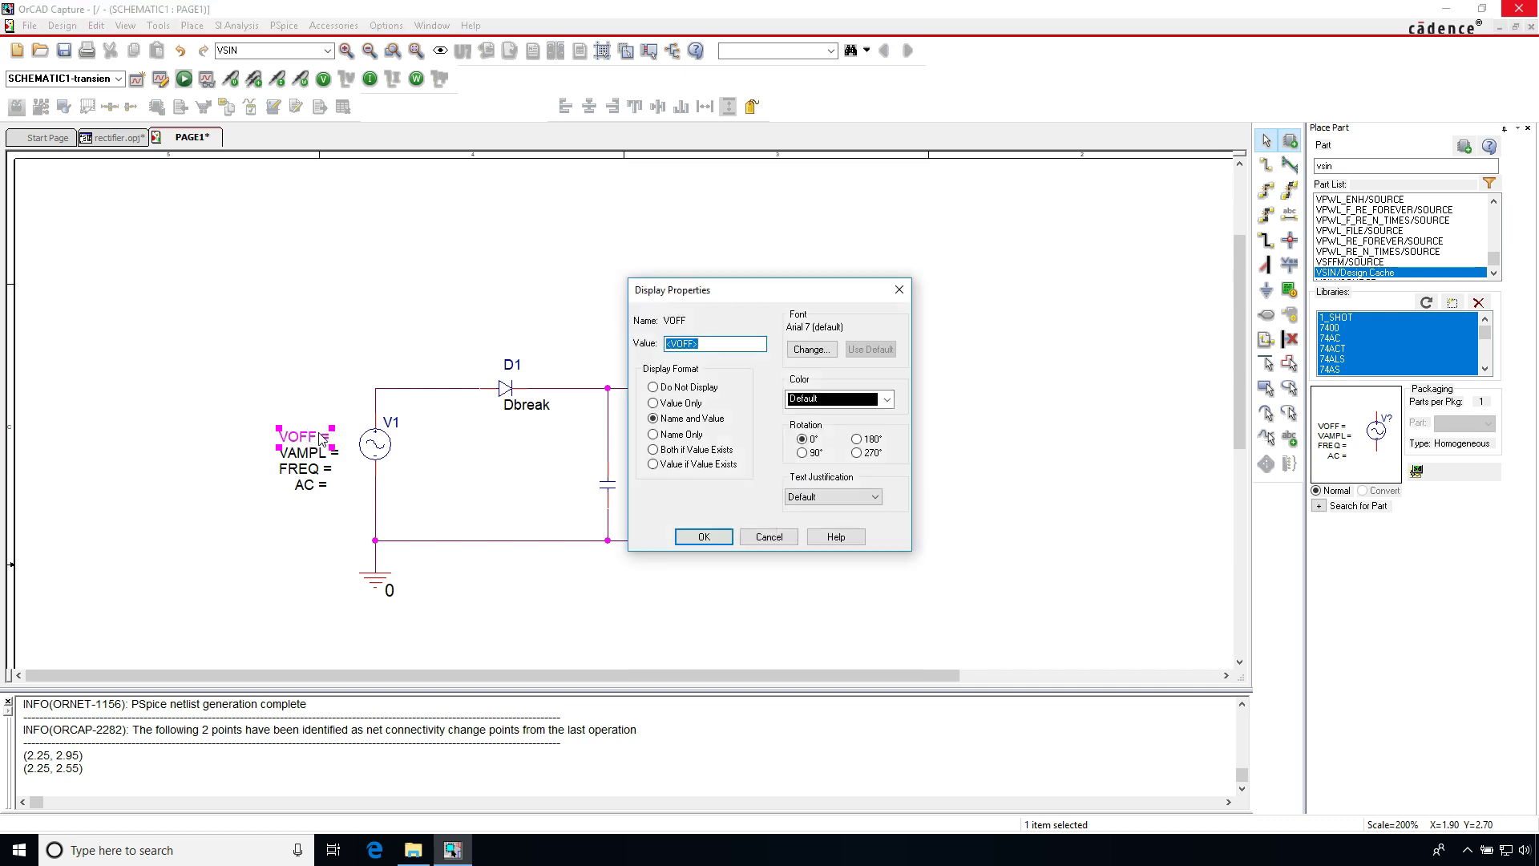
pyautogui.write('0')
pyautogui.press('Return')
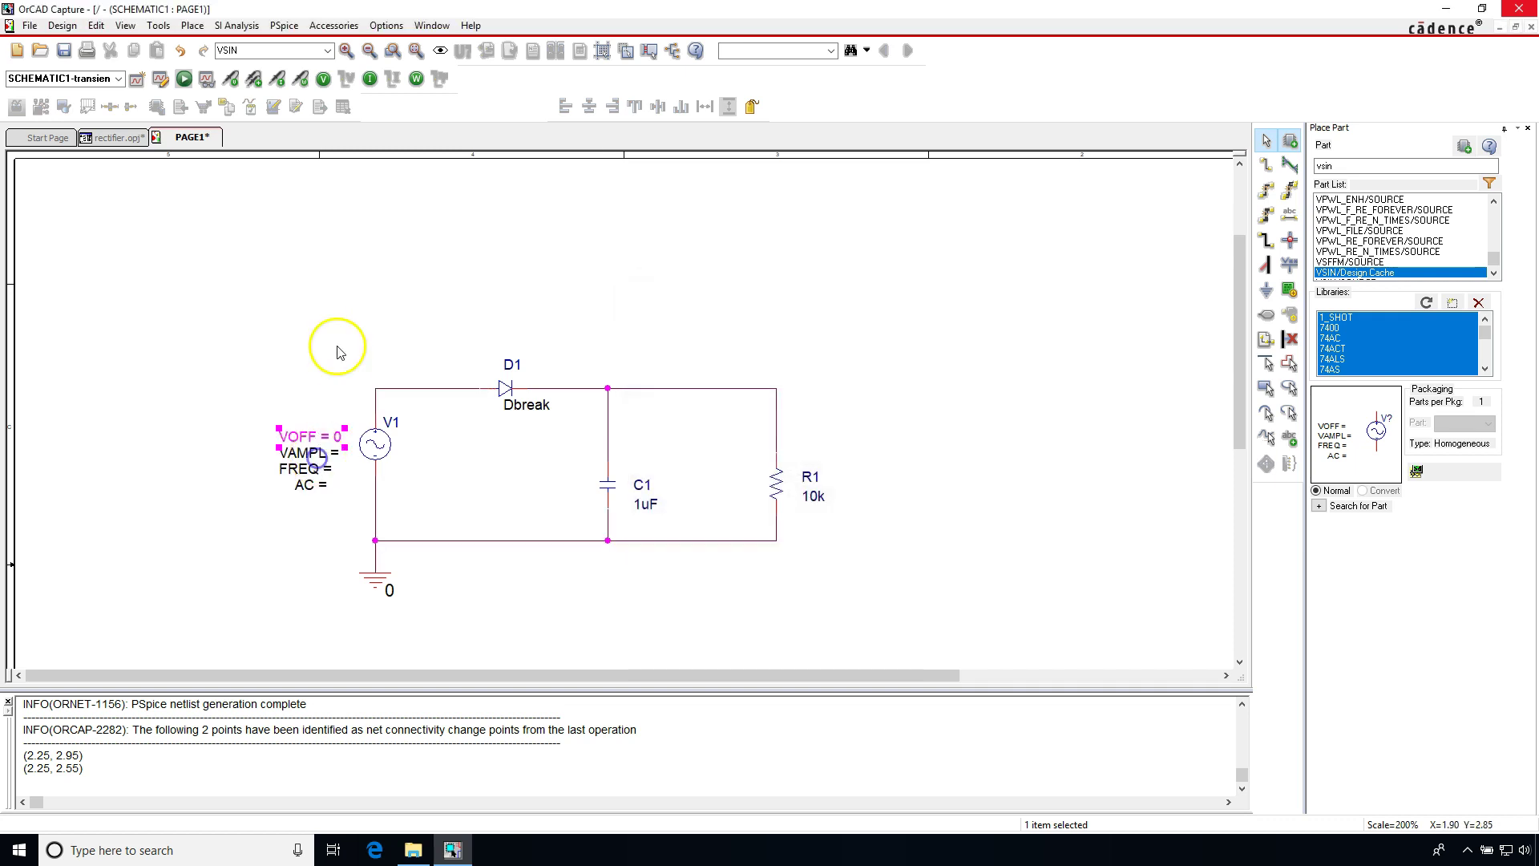
pyautogui.press('Tab')
pyautogui.hotkey('ctrl', 'e')
pyautogui.write('1.5')
pyautogui.press('Return')
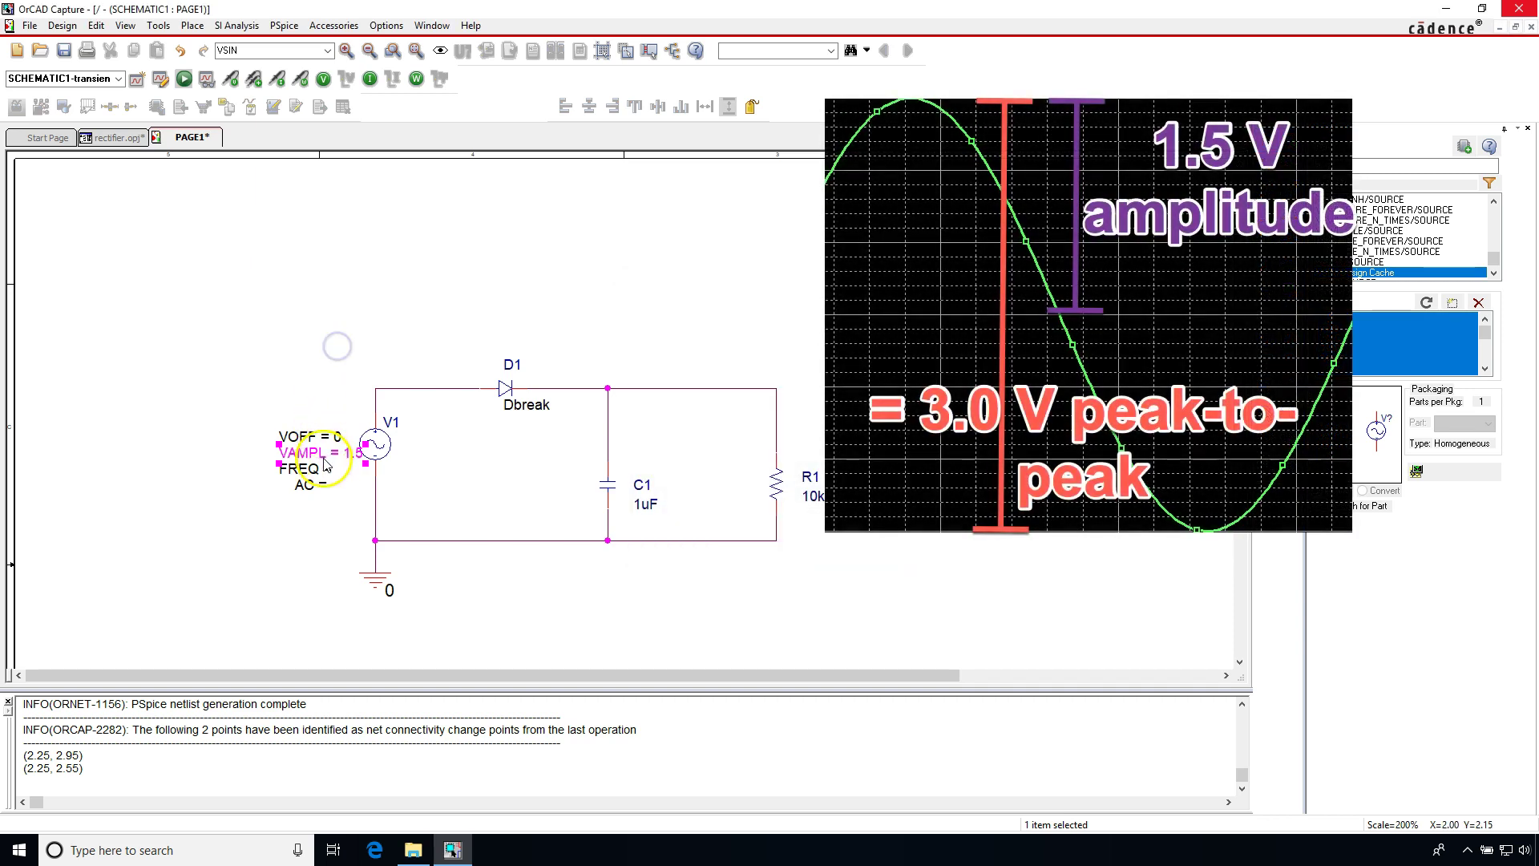
# Step: Set V1's frequency FREQ to 60
pyautogui.click(323, 479)
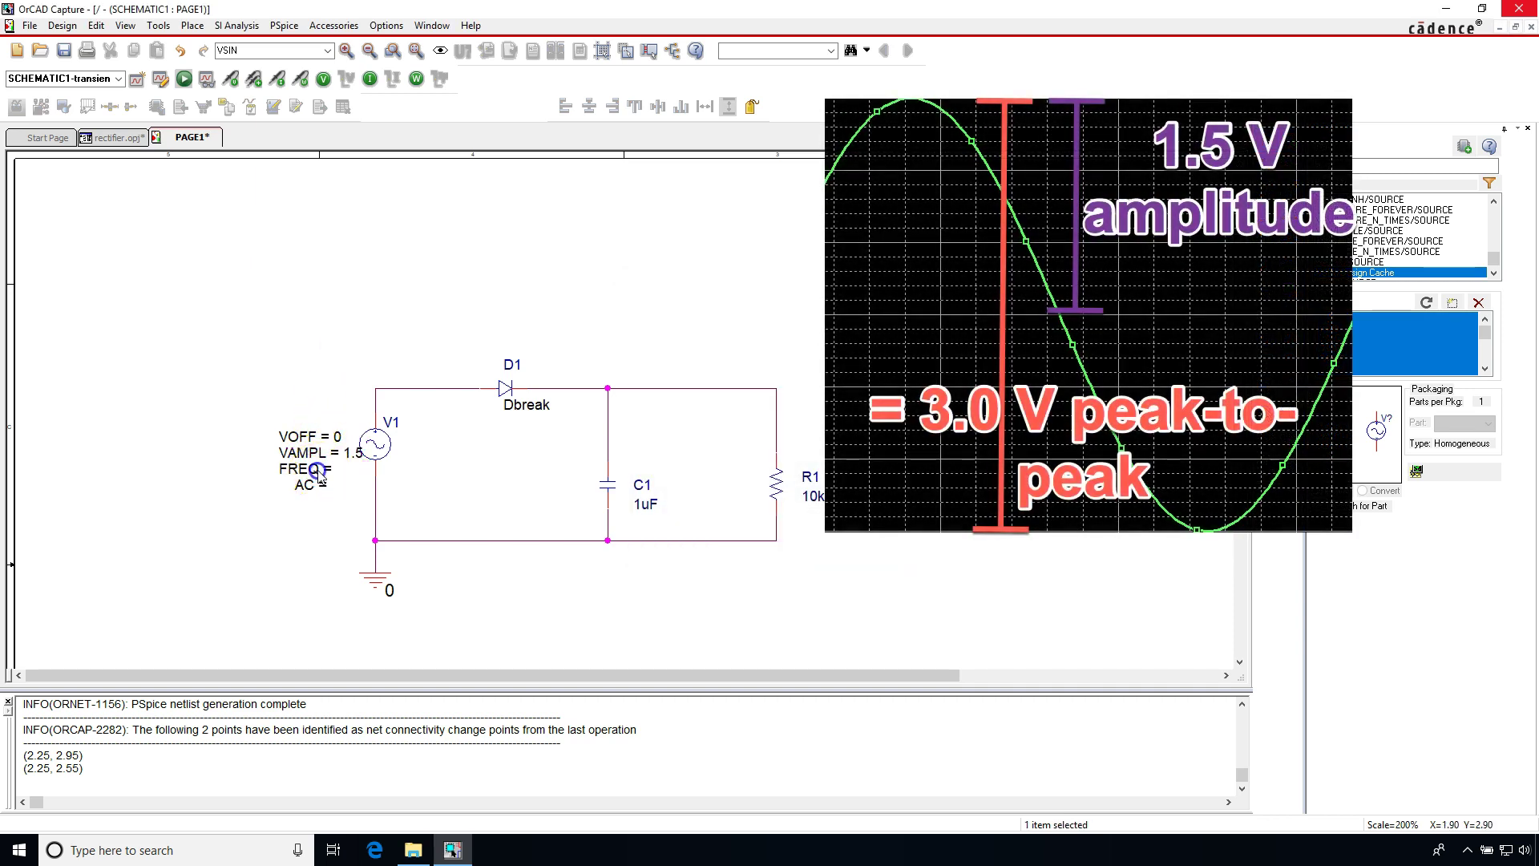
pyautogui.hotkey('ctrl', 'e')
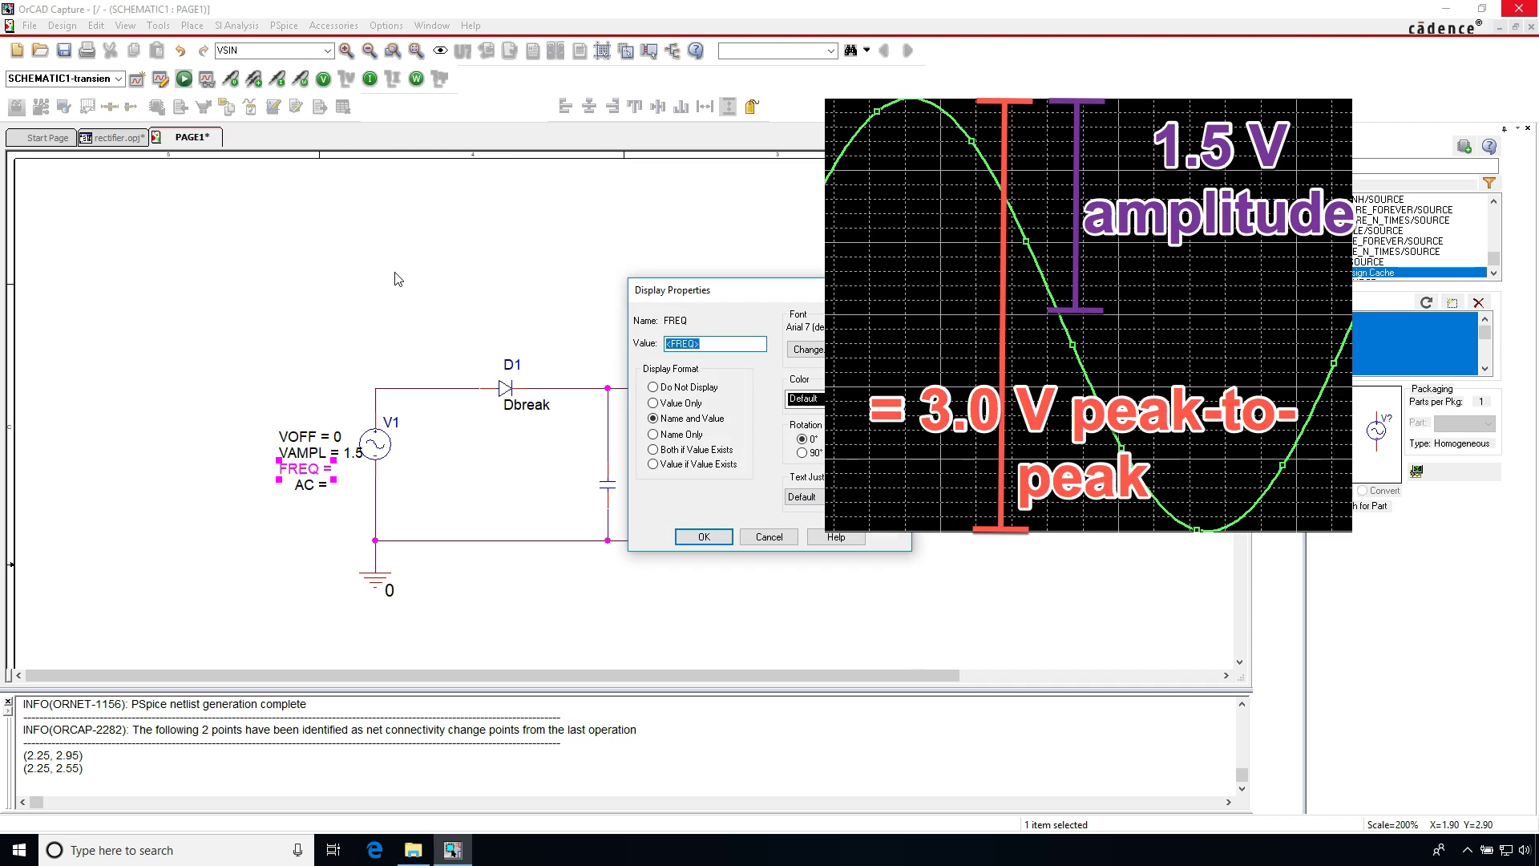
pyautogui.write('60')
pyautogui.press('Return')
pyautogui.click(244, 314)
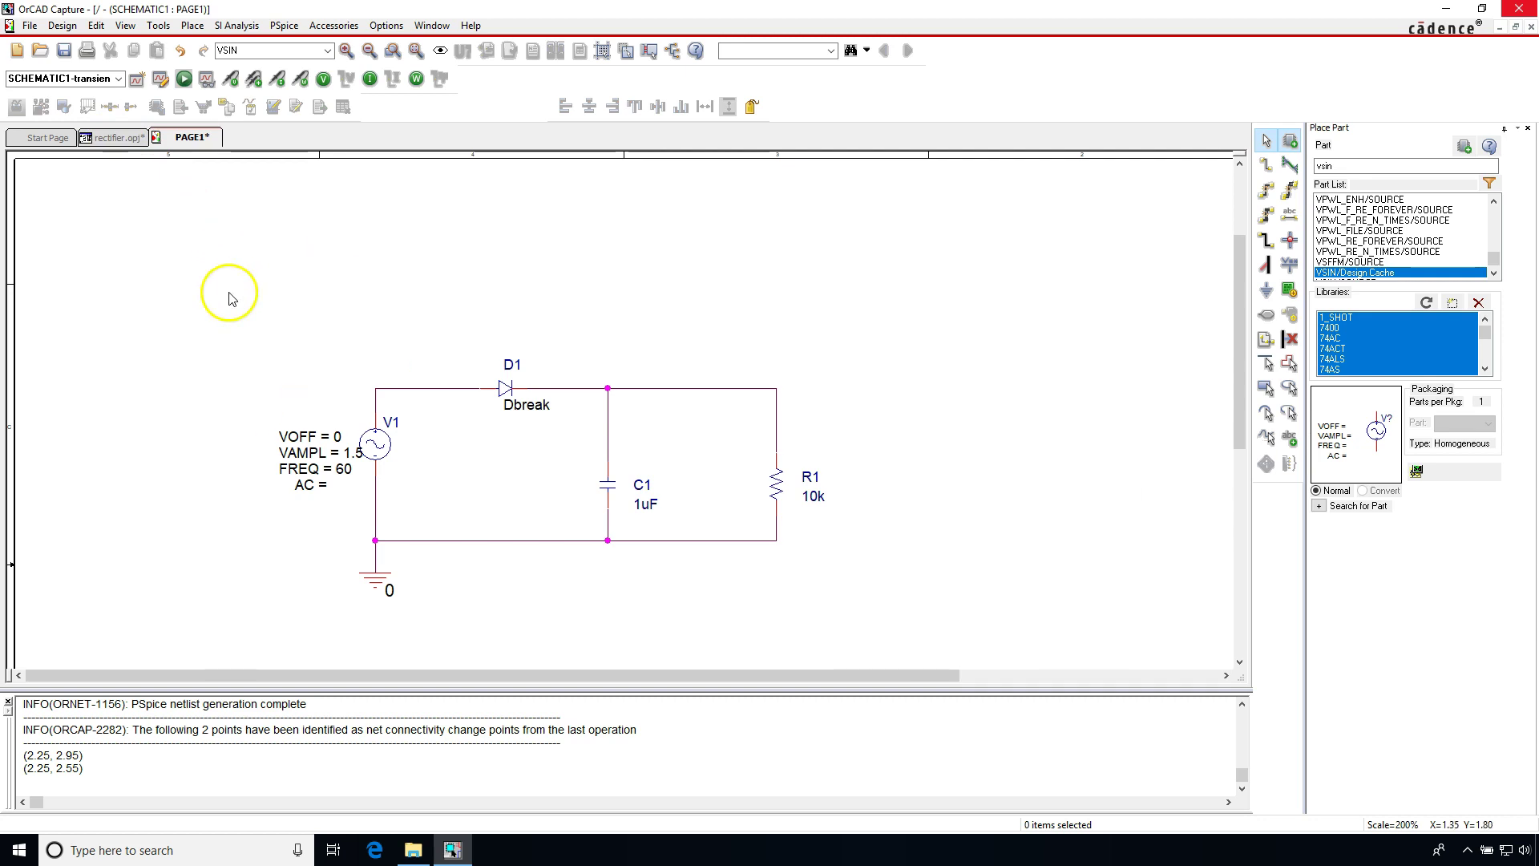
# Step: Save the design and create transient profile 'tran' running to 40m with 0.1m maximum step
pyautogui.click(64, 50)
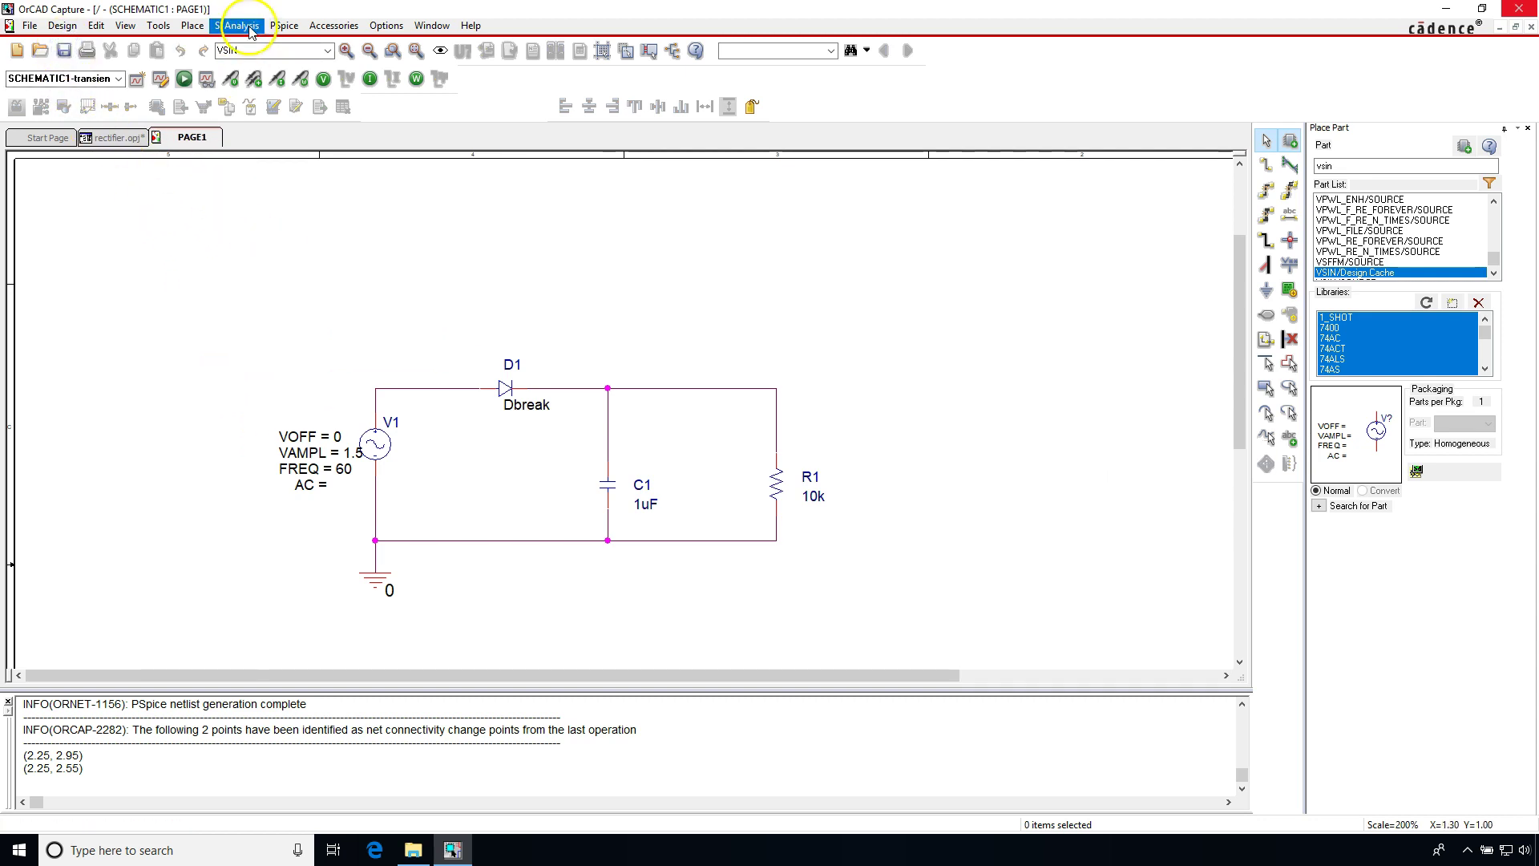
pyautogui.click(283, 26)
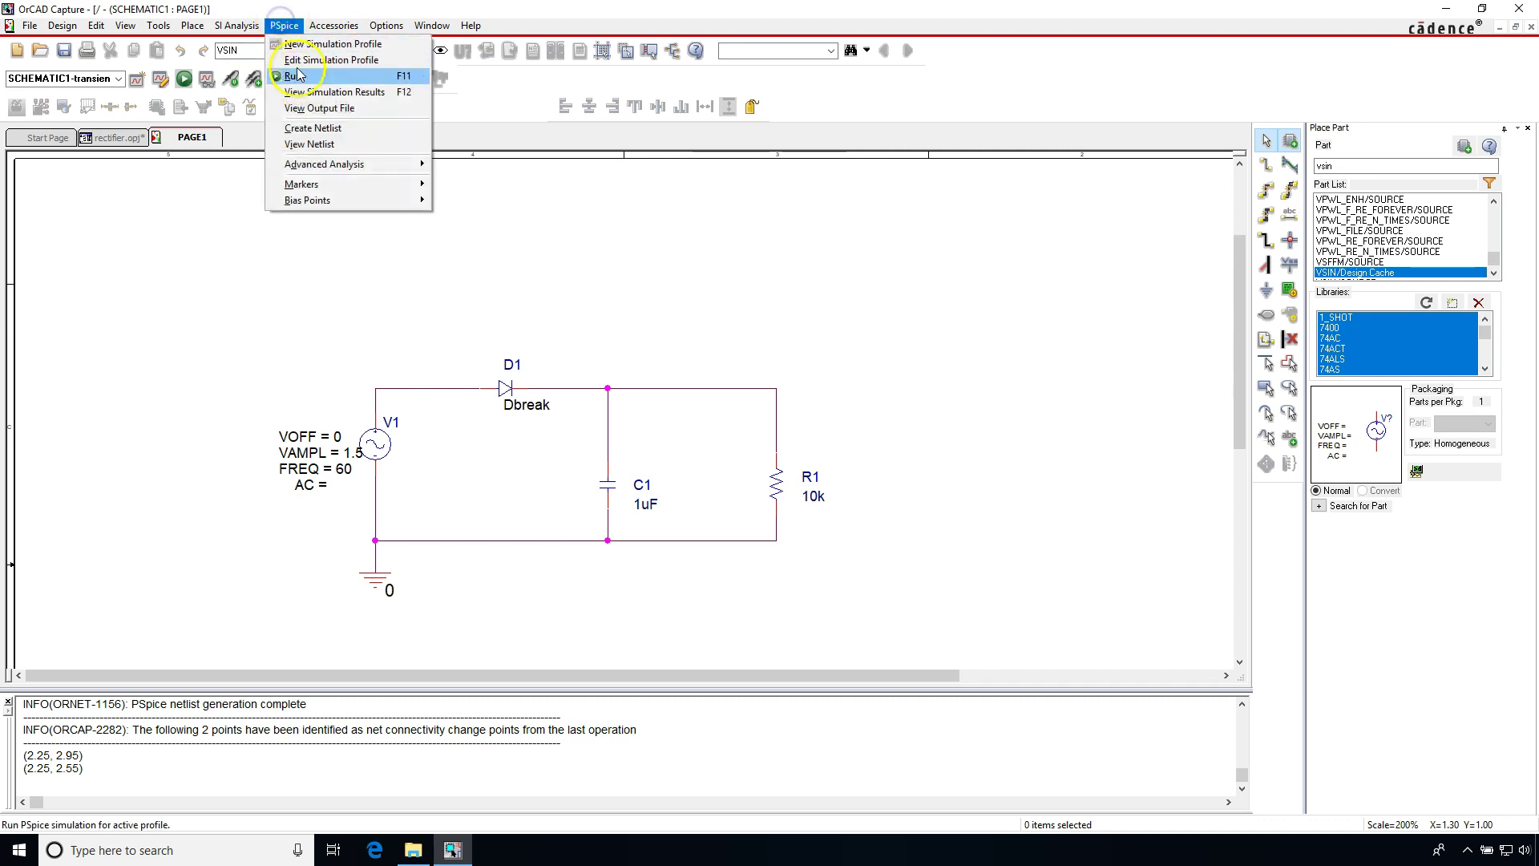
pyautogui.click(295, 44)
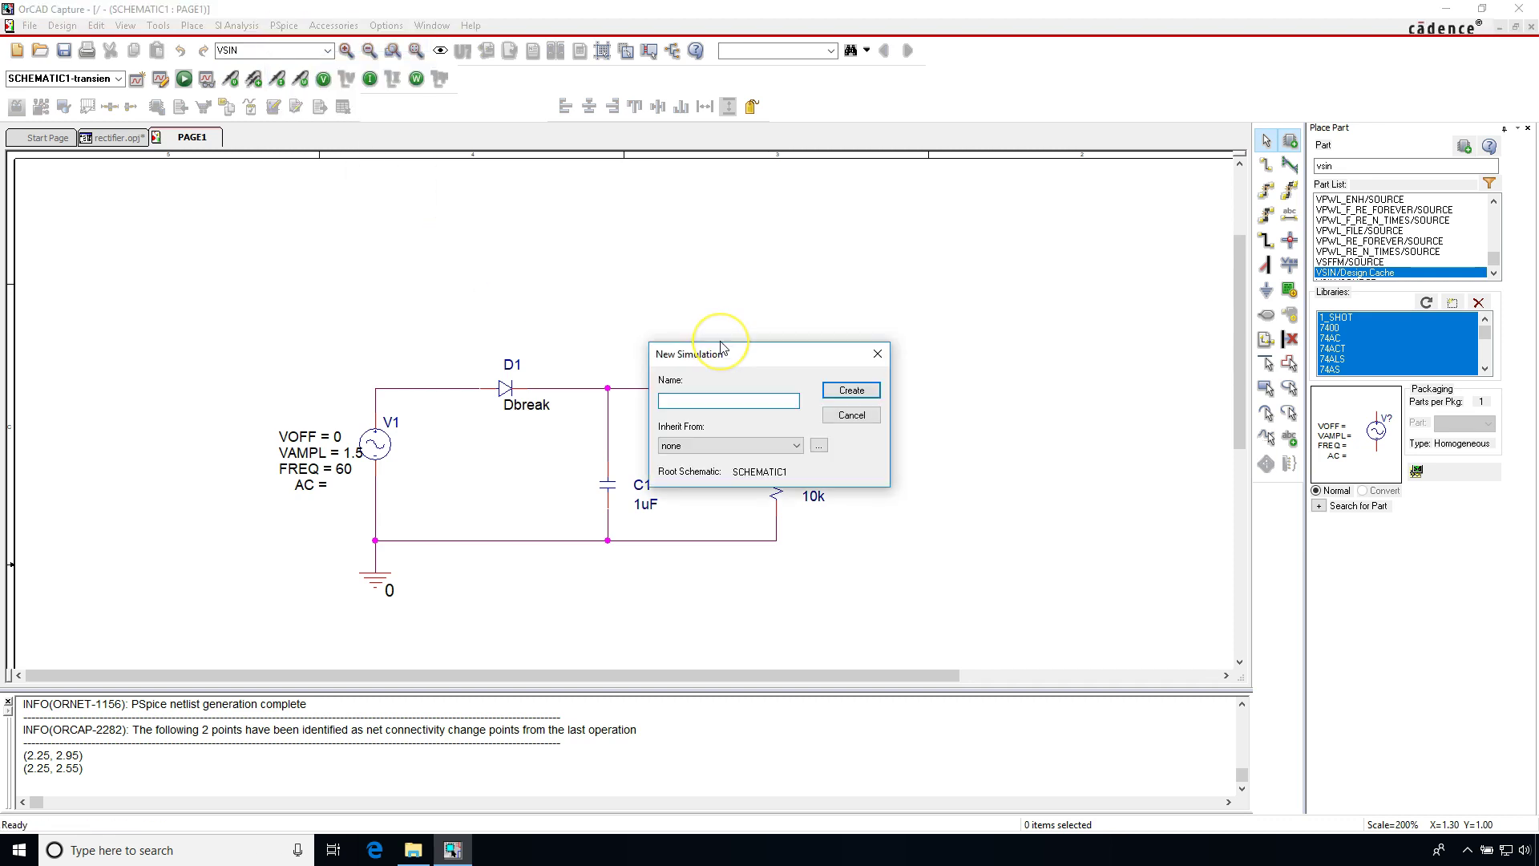
pyautogui.click(851, 390)
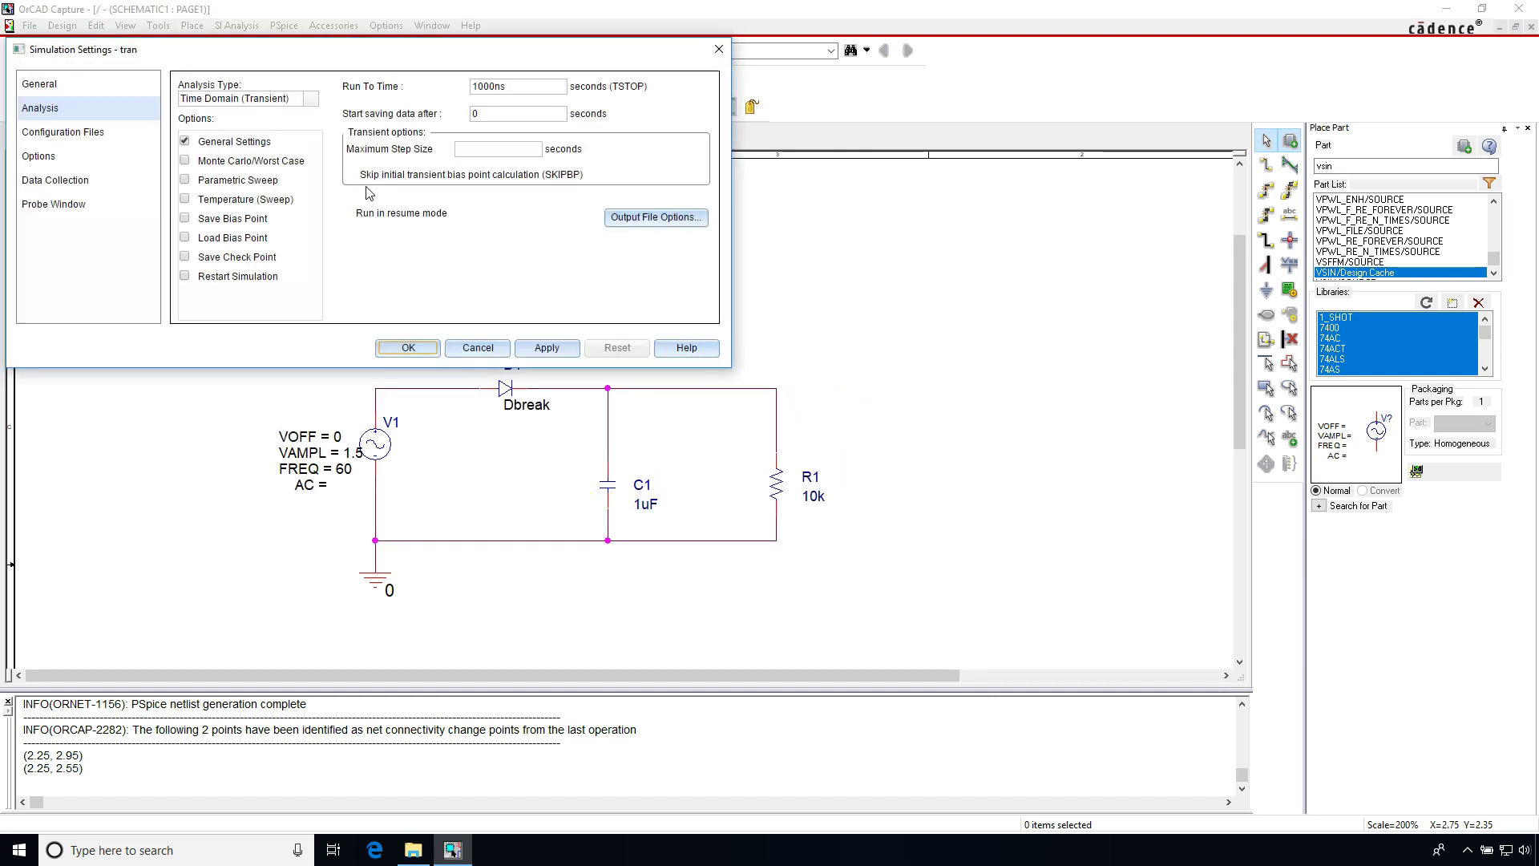
pyautogui.doubleClick(510, 87)
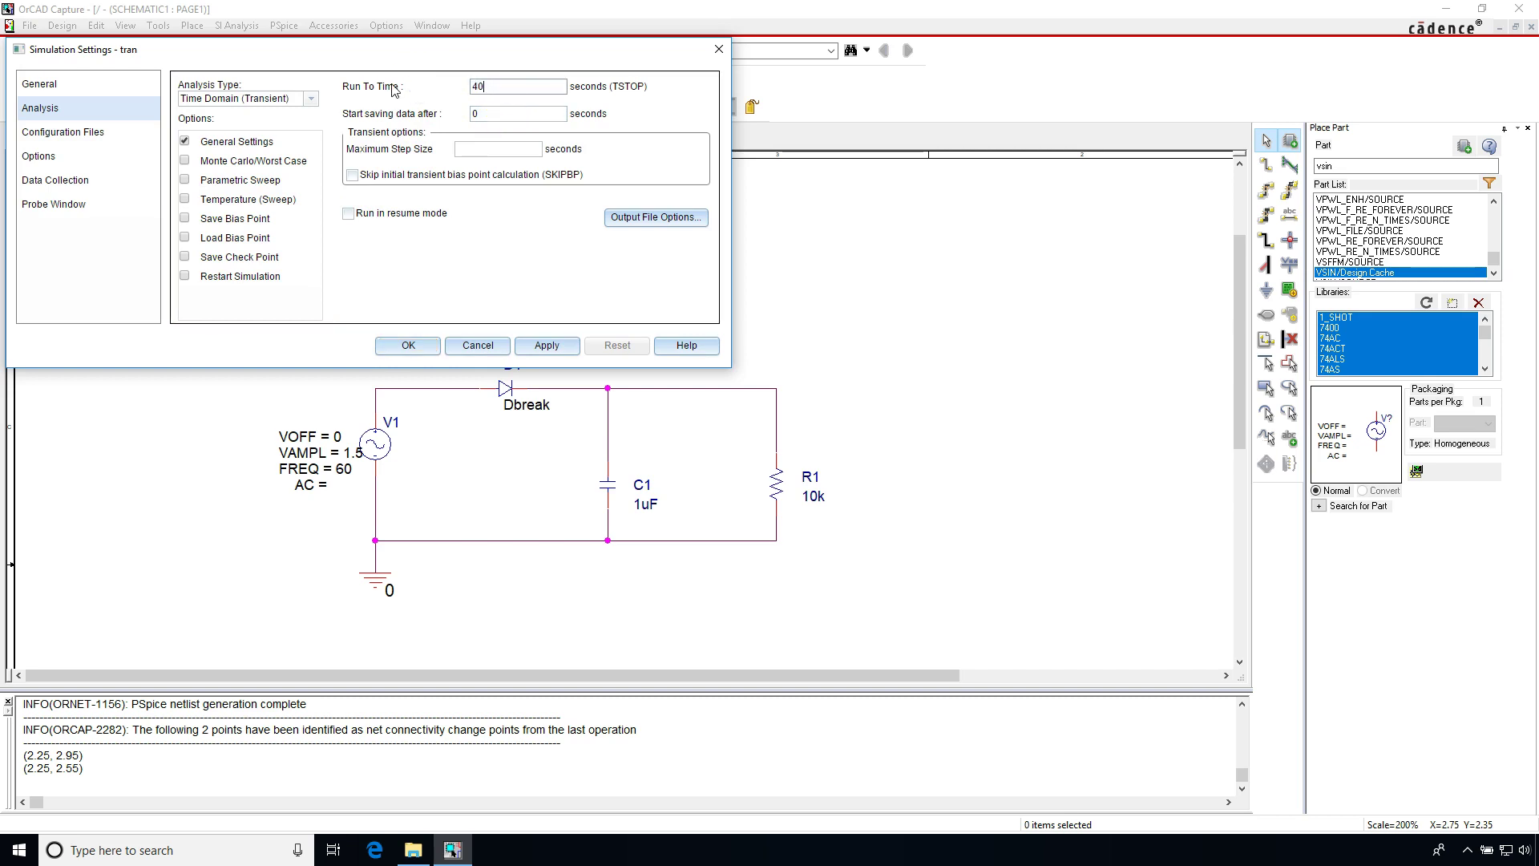
pyautogui.write('40m')
pyautogui.click(392, 125)
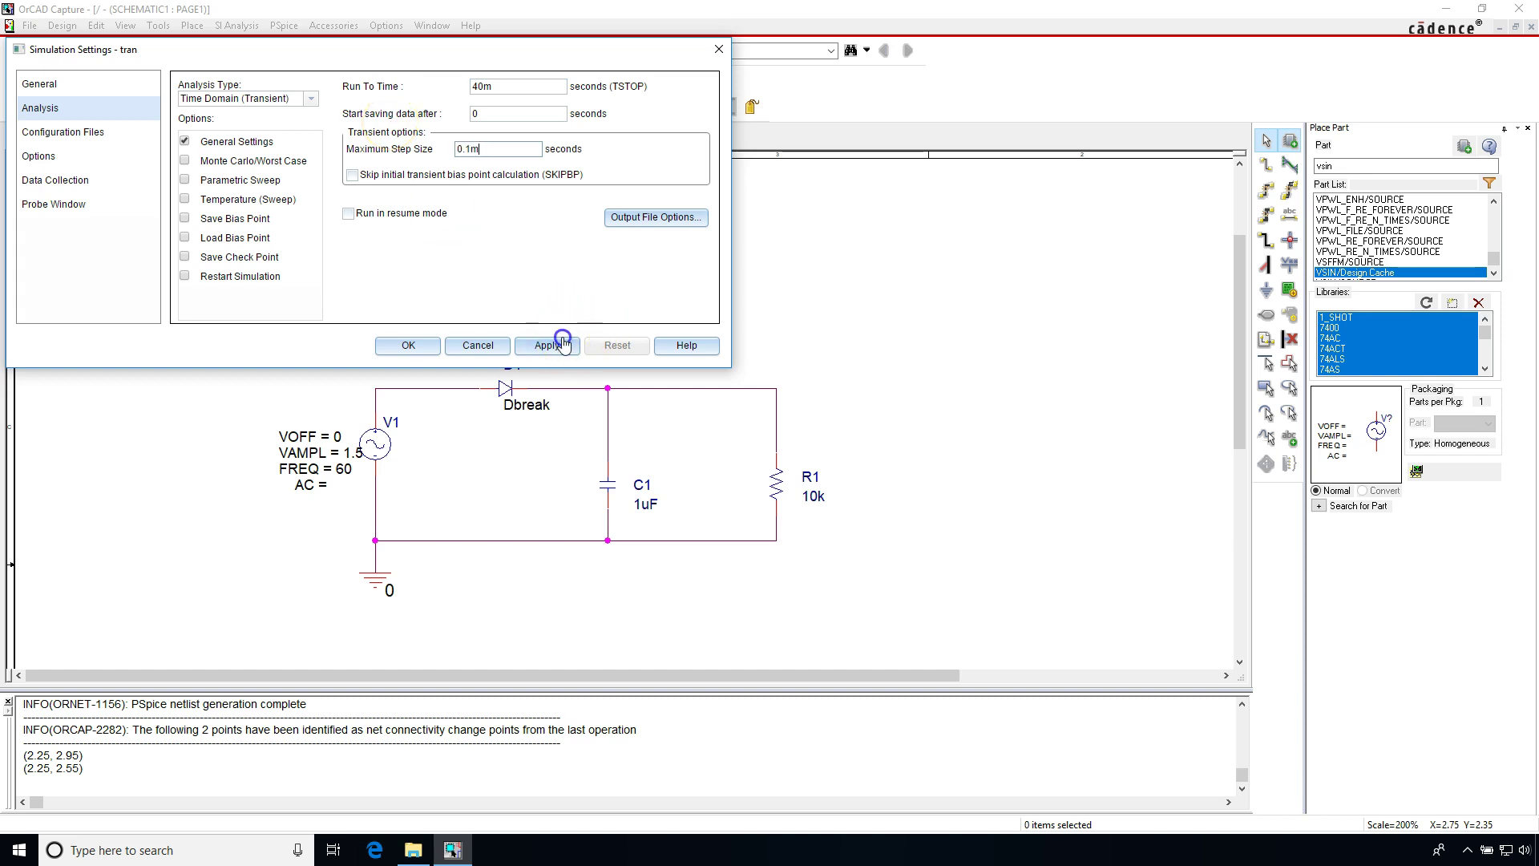
pyautogui.click(405, 345)
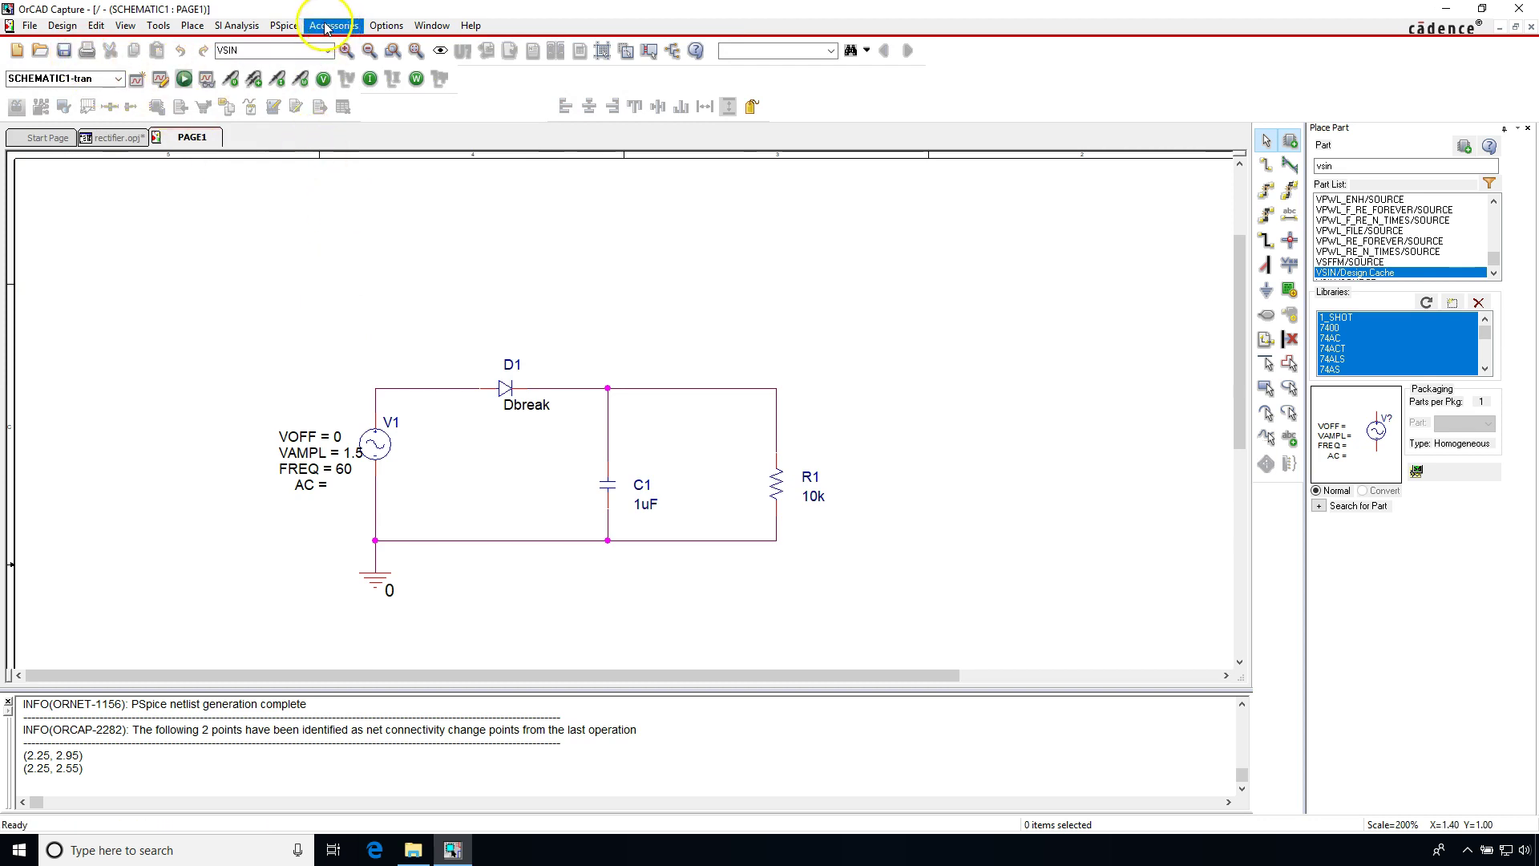
# Step: Run the SCHEMATIC1-tran simulation and bring up the PSpice A/D results window
pyautogui.click(284, 26)
pyautogui.click(294, 76)
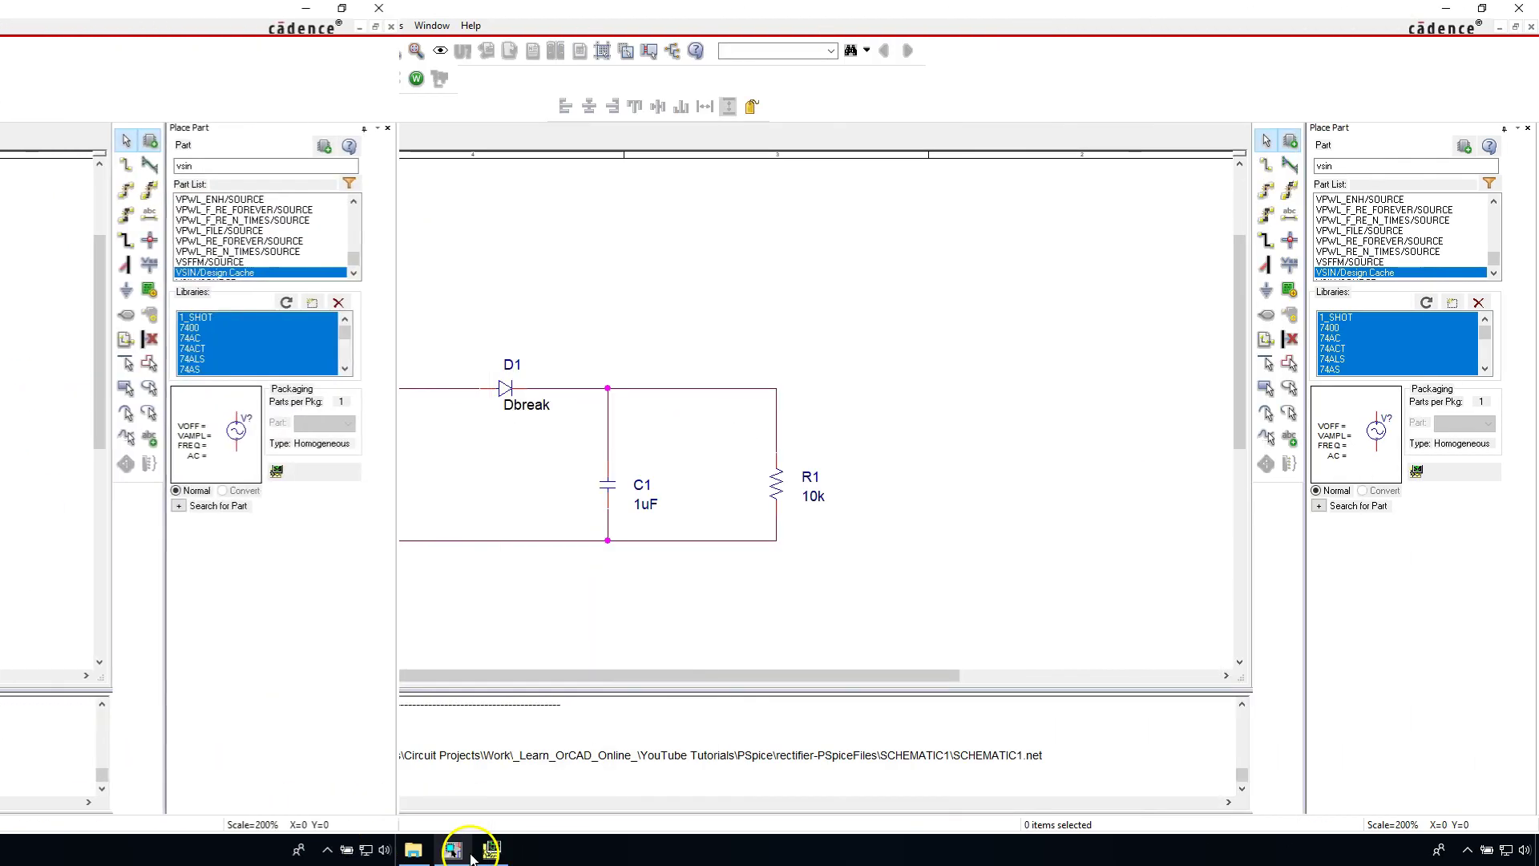
pyautogui.click(492, 851)
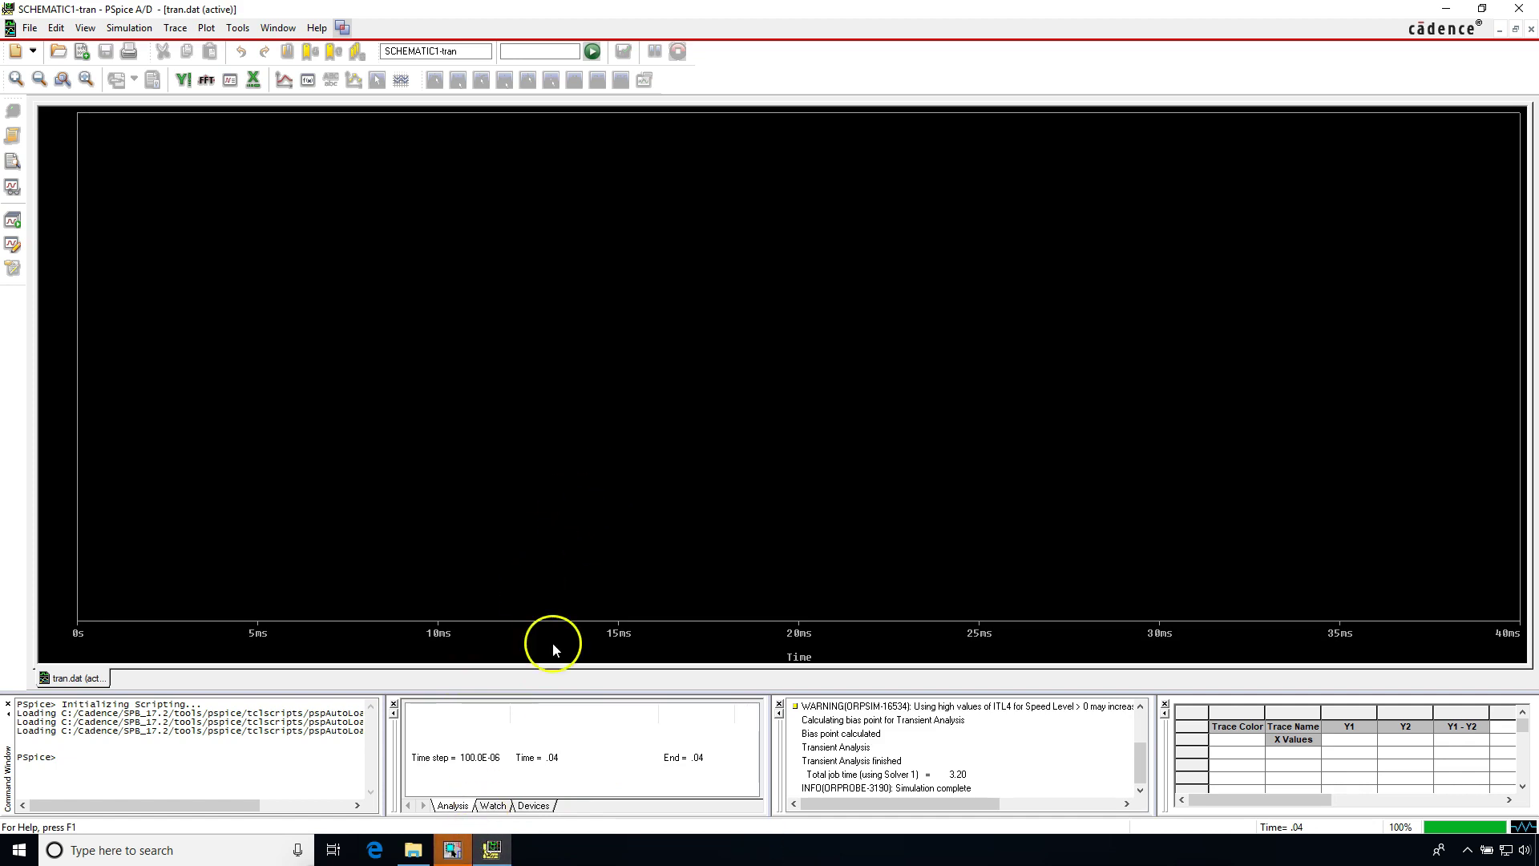
# Step: Place a voltage-level marker on R1's top node to plot V(D1:2)
pyautogui.click(453, 850)
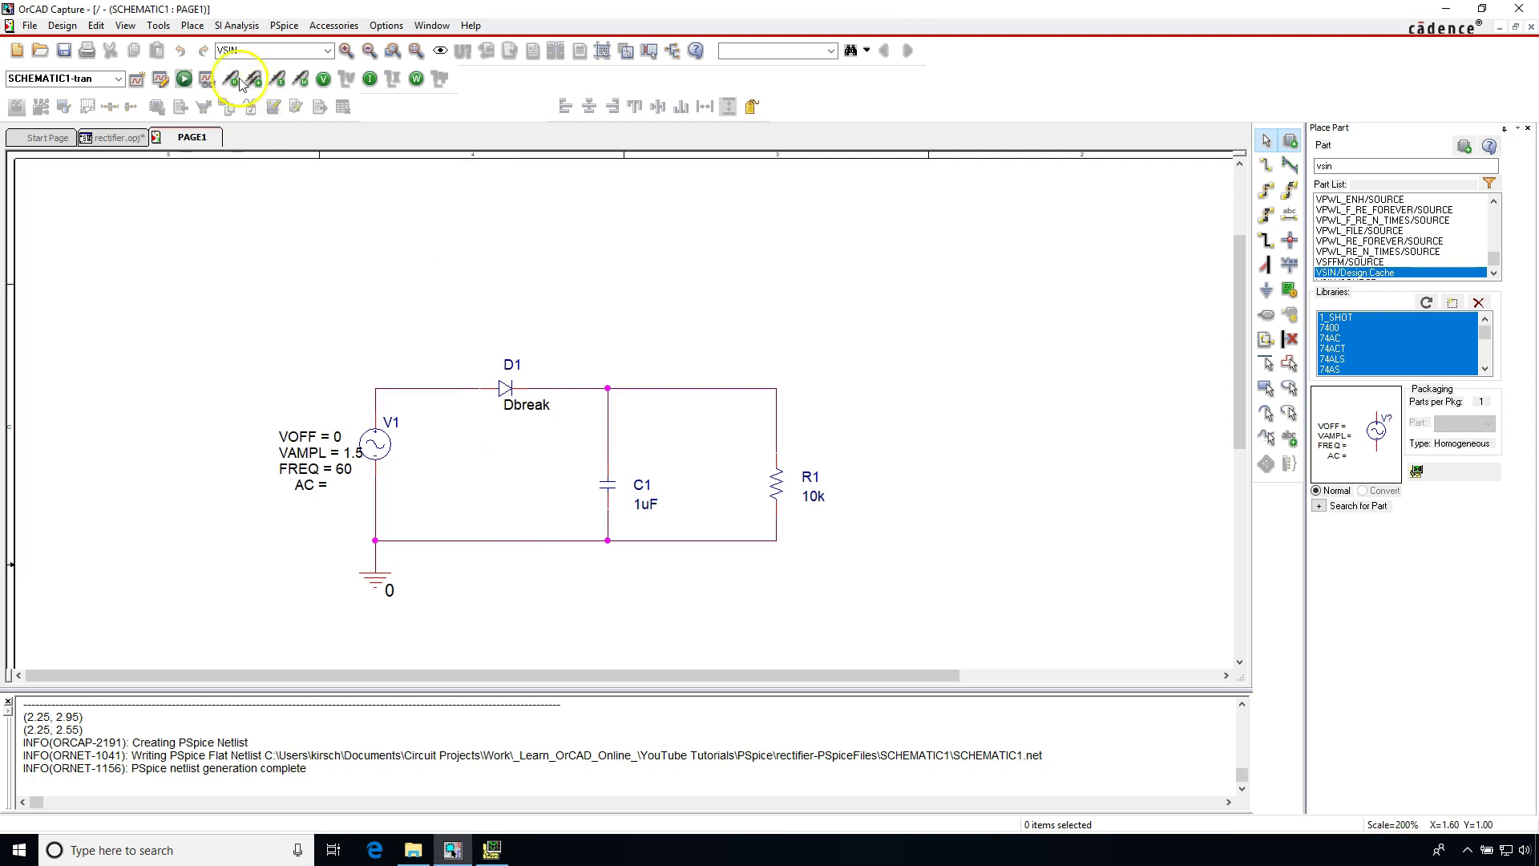
pyautogui.click(282, 24)
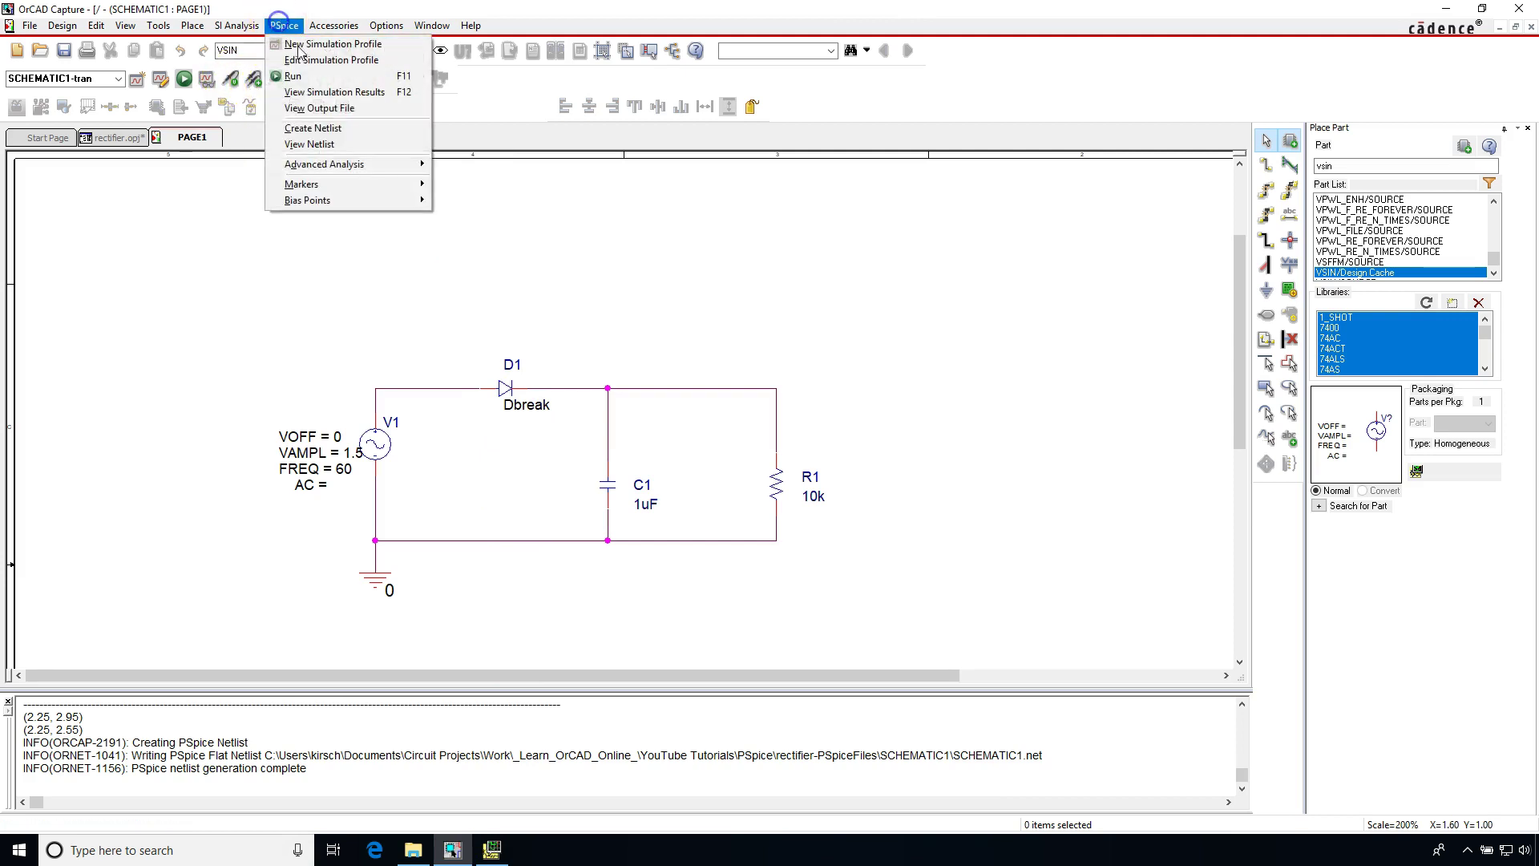
pyautogui.moveTo(433, 184)
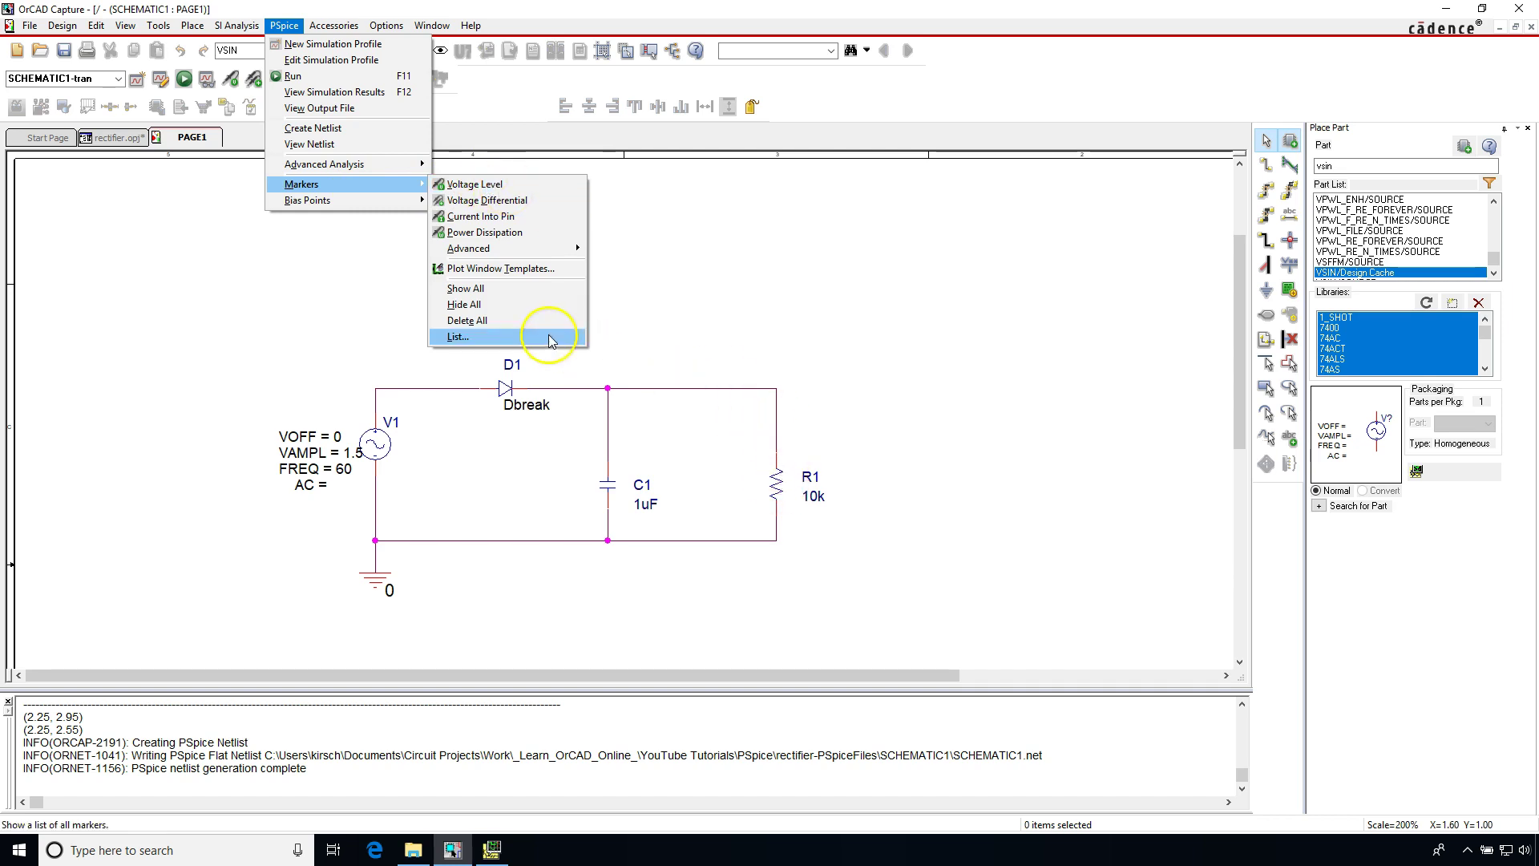
pyautogui.click(503, 185)
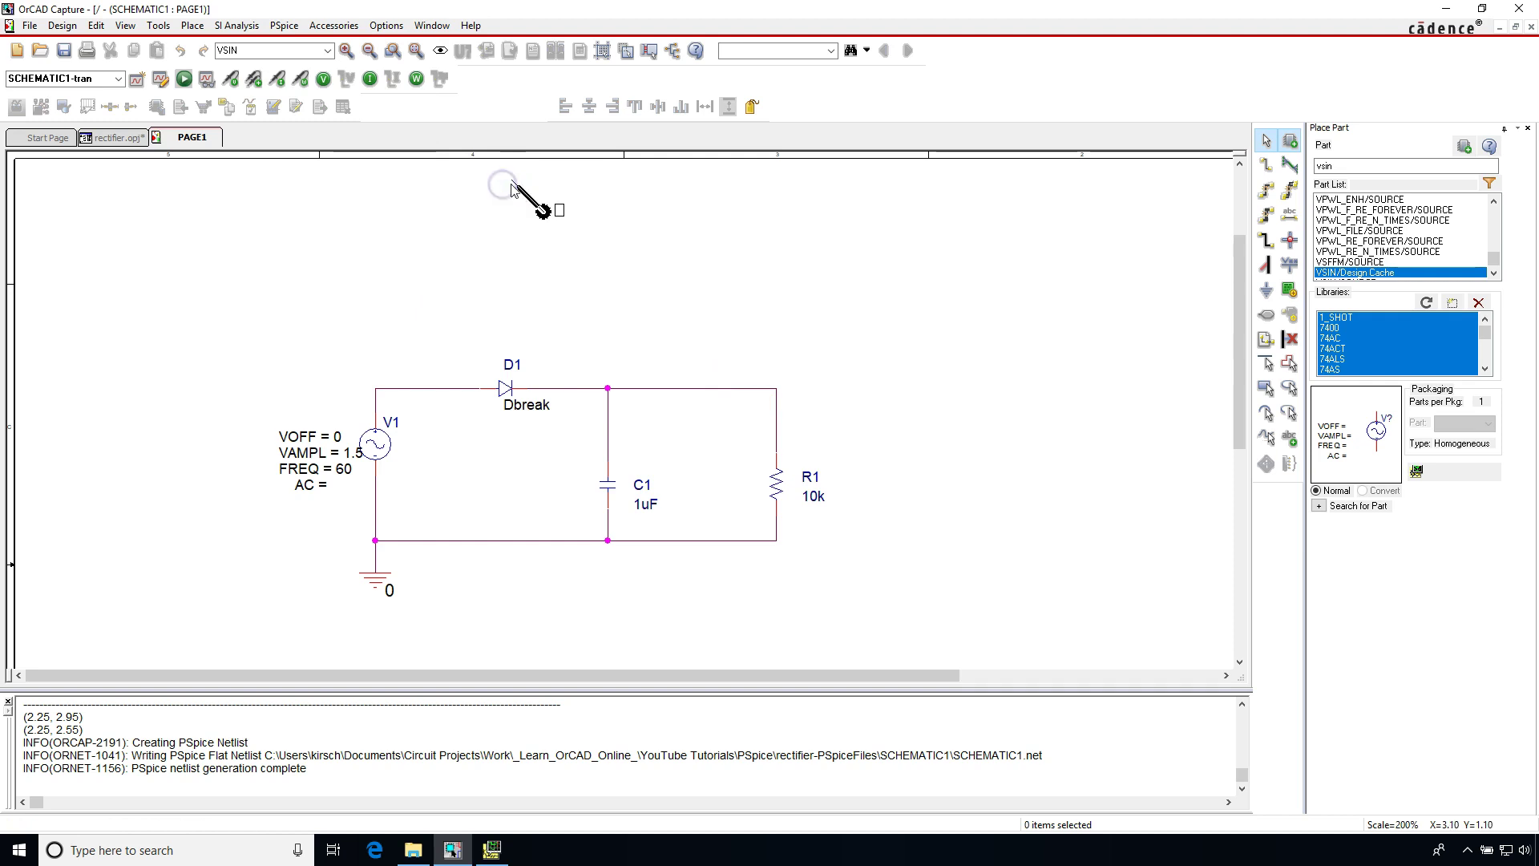
pyautogui.click(777, 391)
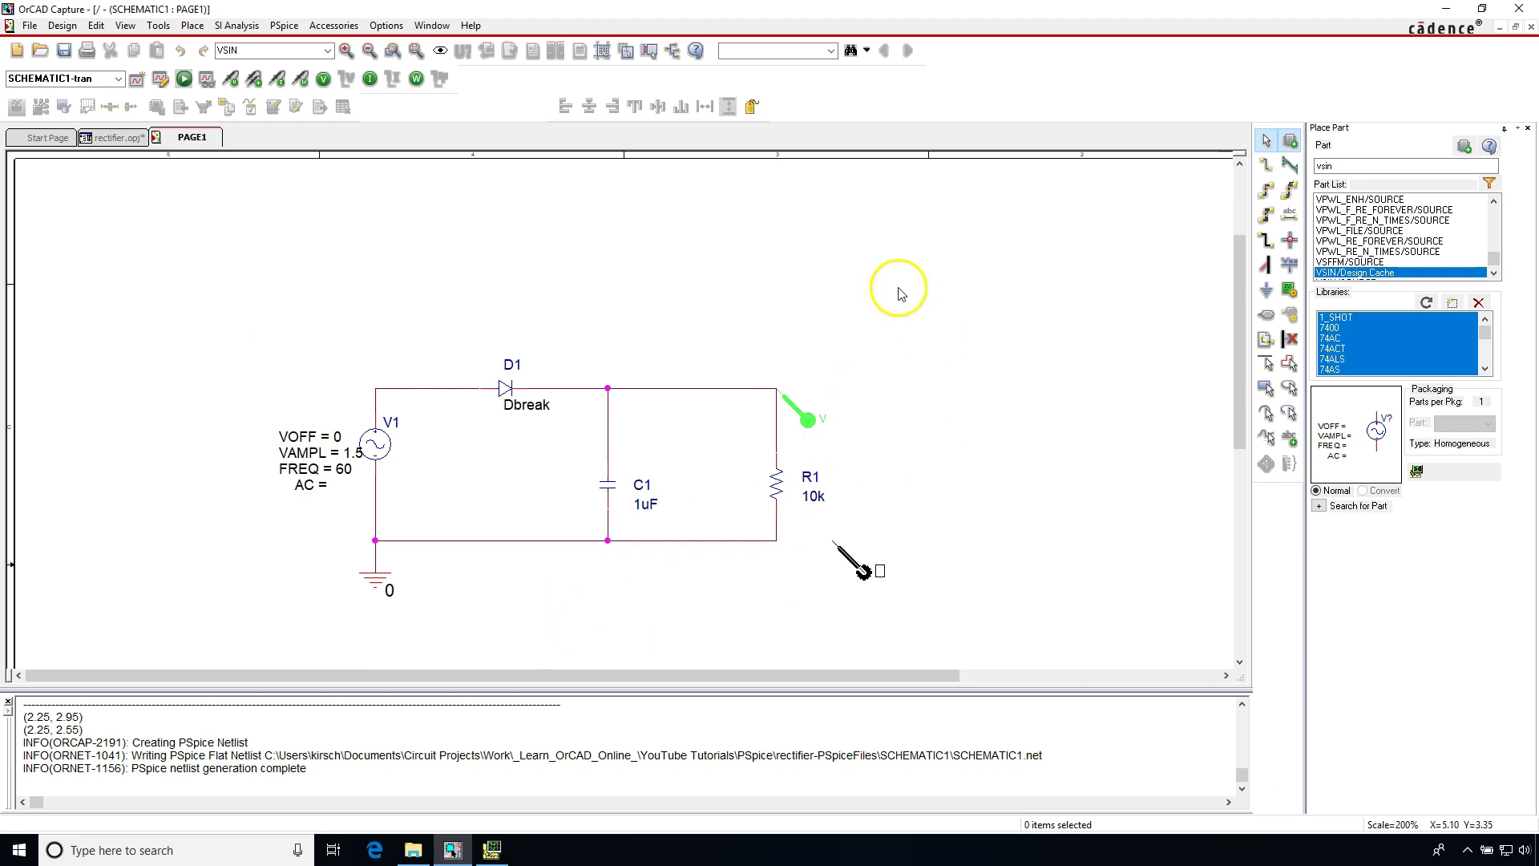
pyautogui.rightClick(858, 263)
pyautogui.click(888, 272)
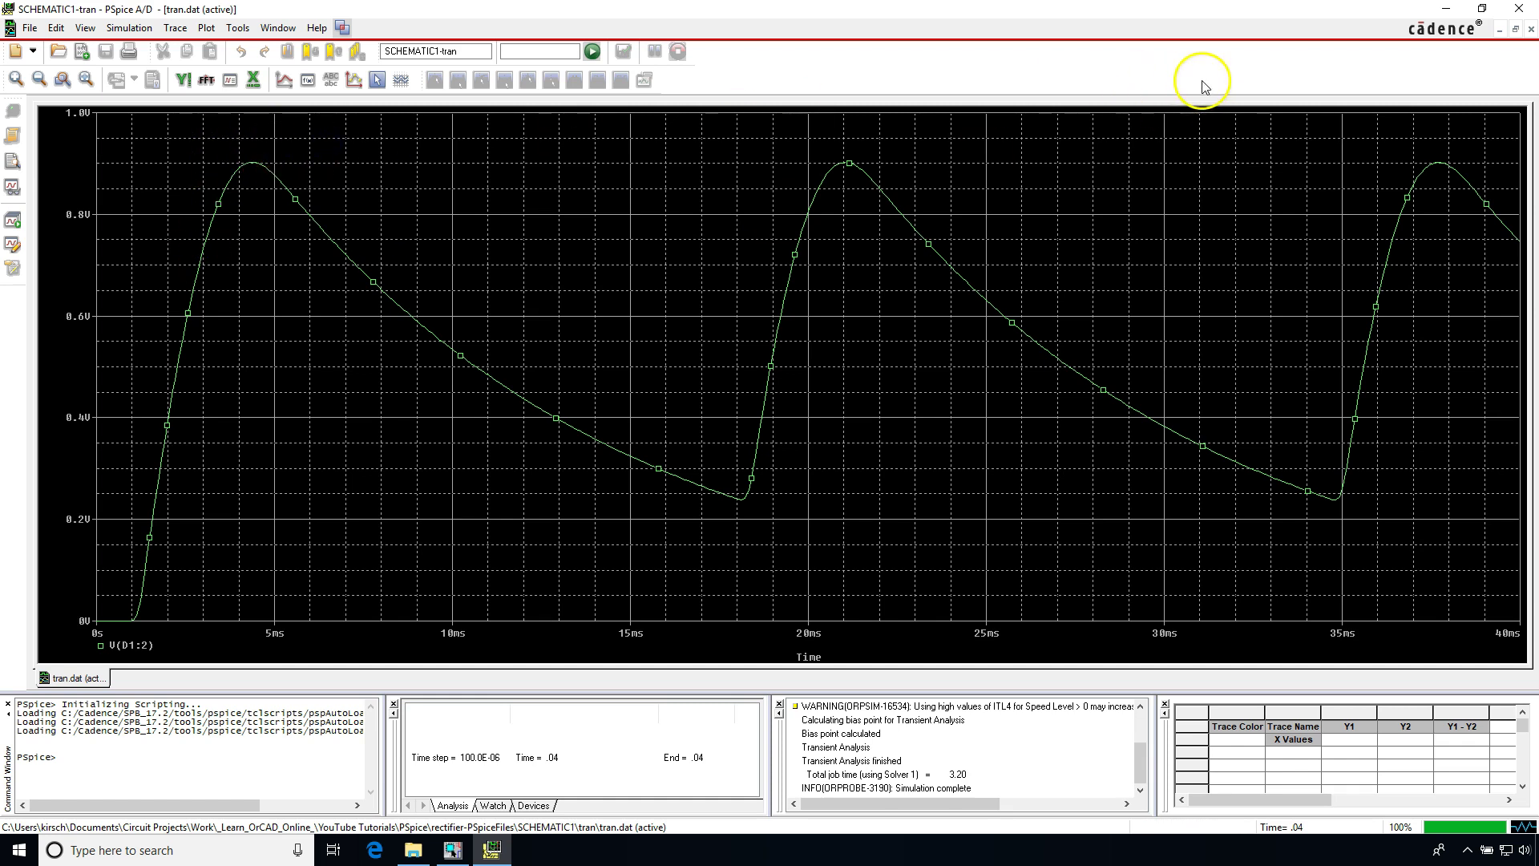
# Step: Minimize PSpice A/D to get back to the OrCAD Capture schematic
pyautogui.click(1449, 10)
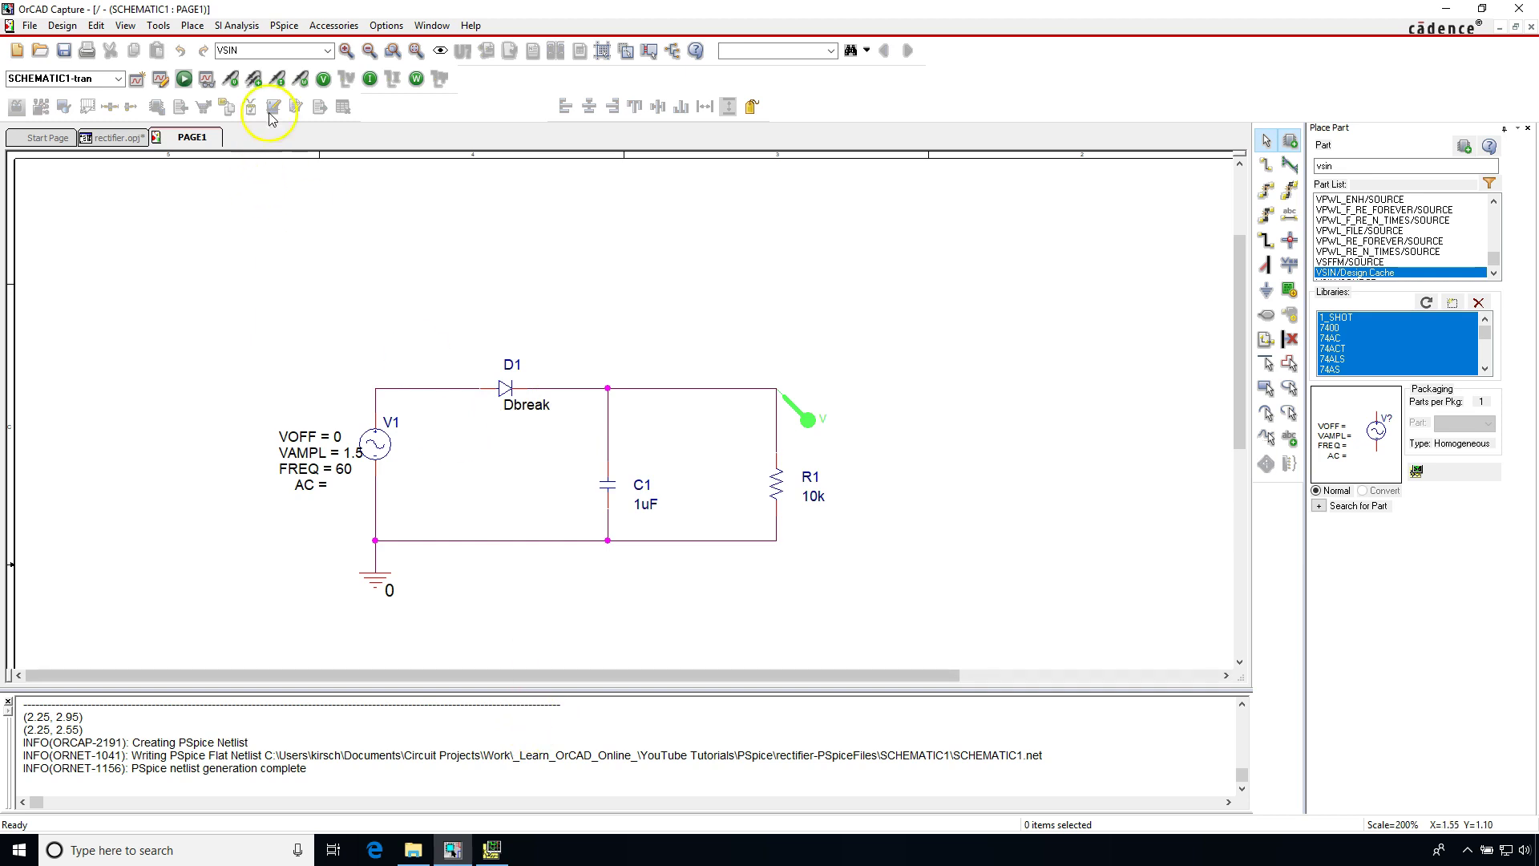
# Step: Put a current marker on D1's anode and switch to the PSpice A/D waveform window
pyautogui.click(277, 78)
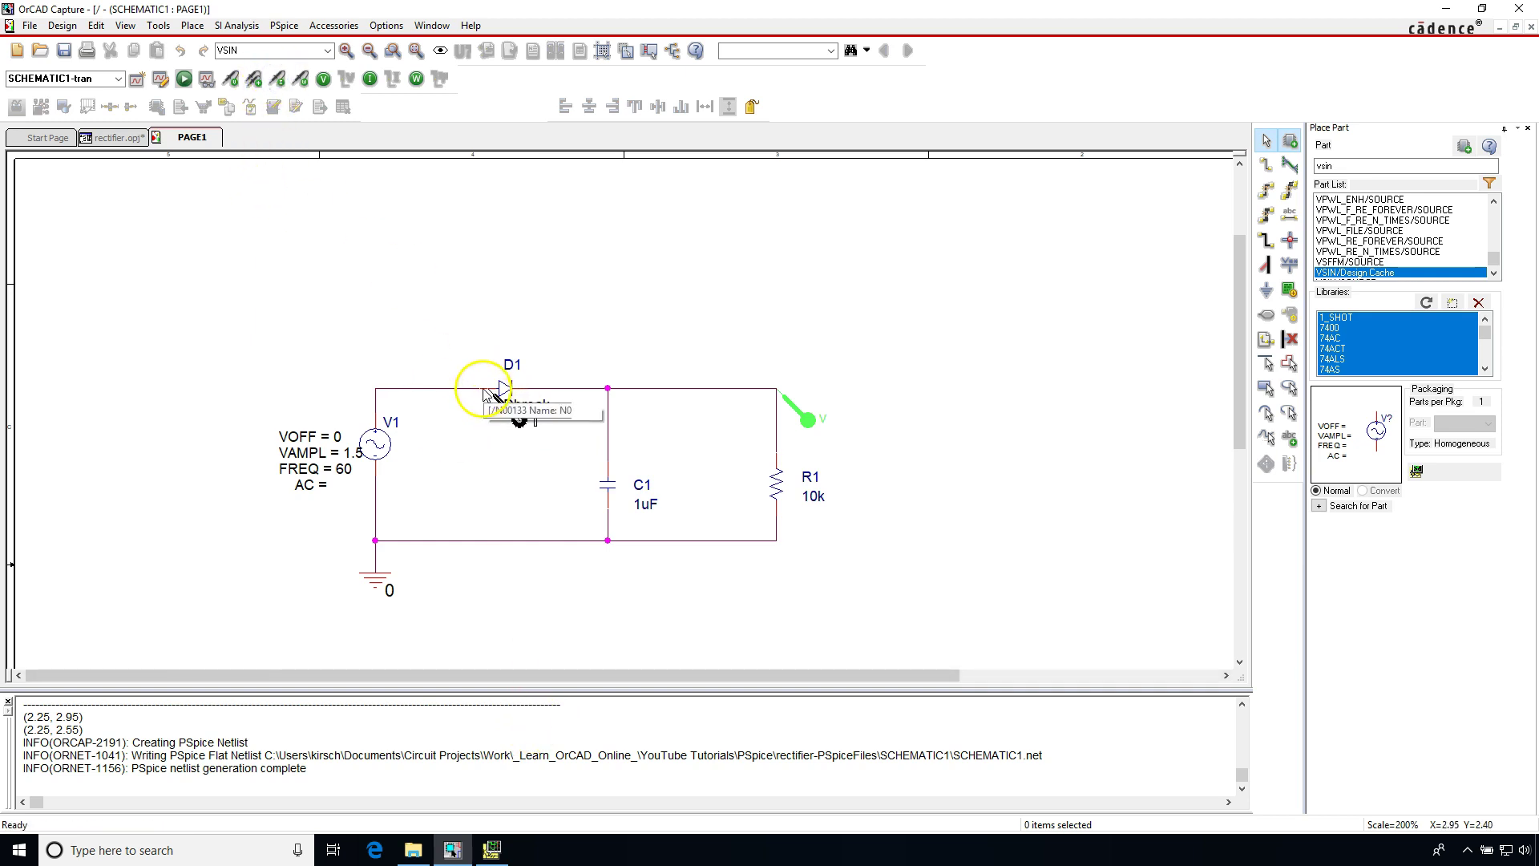
pyautogui.press('Escape')
pyautogui.click(506, 297)
pyautogui.rightClick(507, 295)
pyautogui.click(526, 302)
pyautogui.click(491, 848)
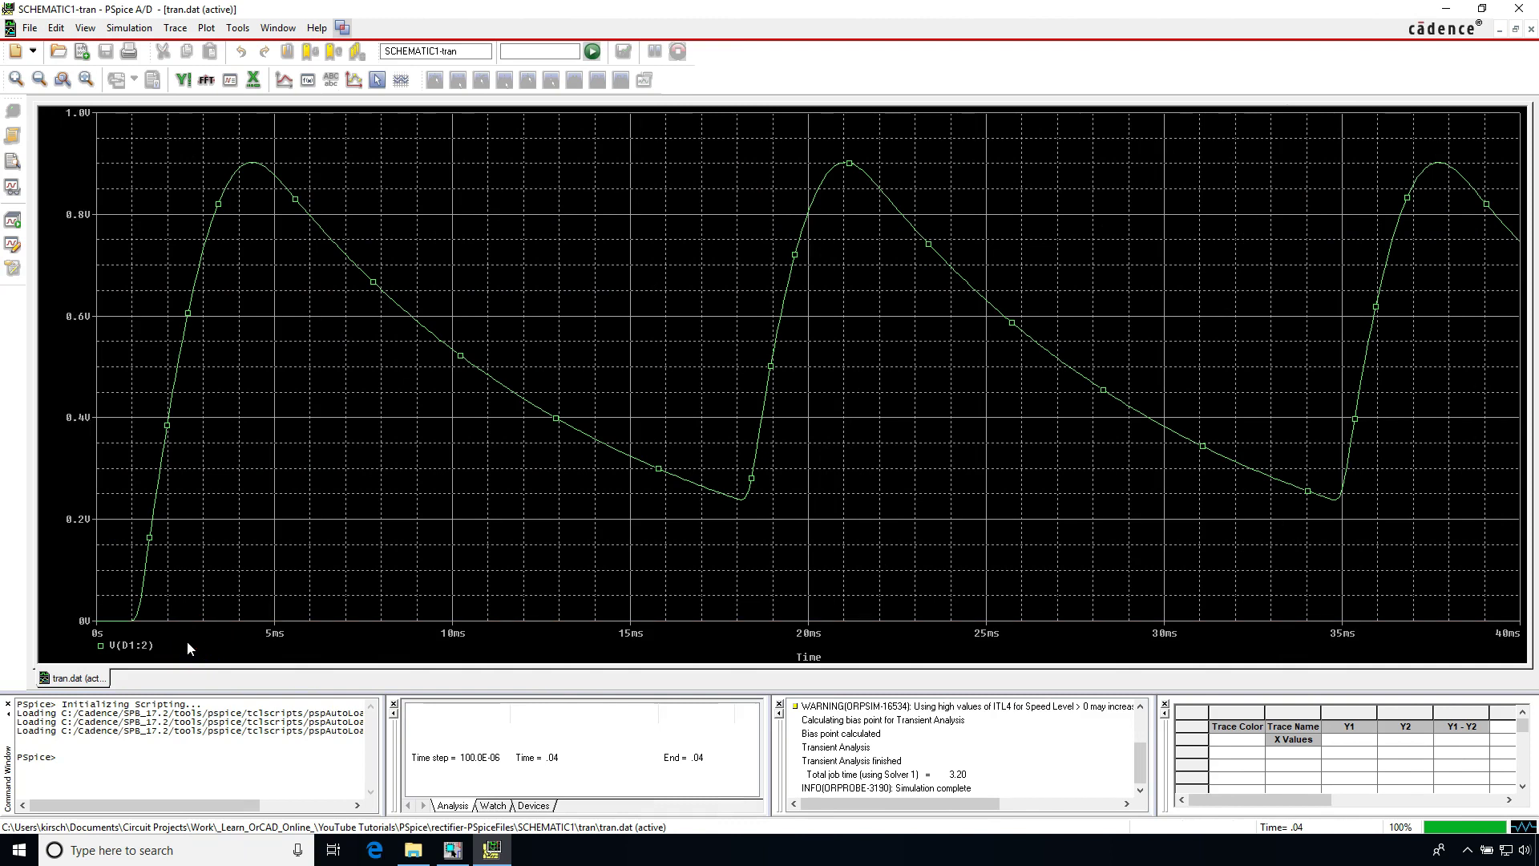
# Step: Add a new empty plot above the V(D1:2) waveform
pyautogui.click(205, 395)
pyautogui.click(65, 247)
pyautogui.rightClick(65, 249)
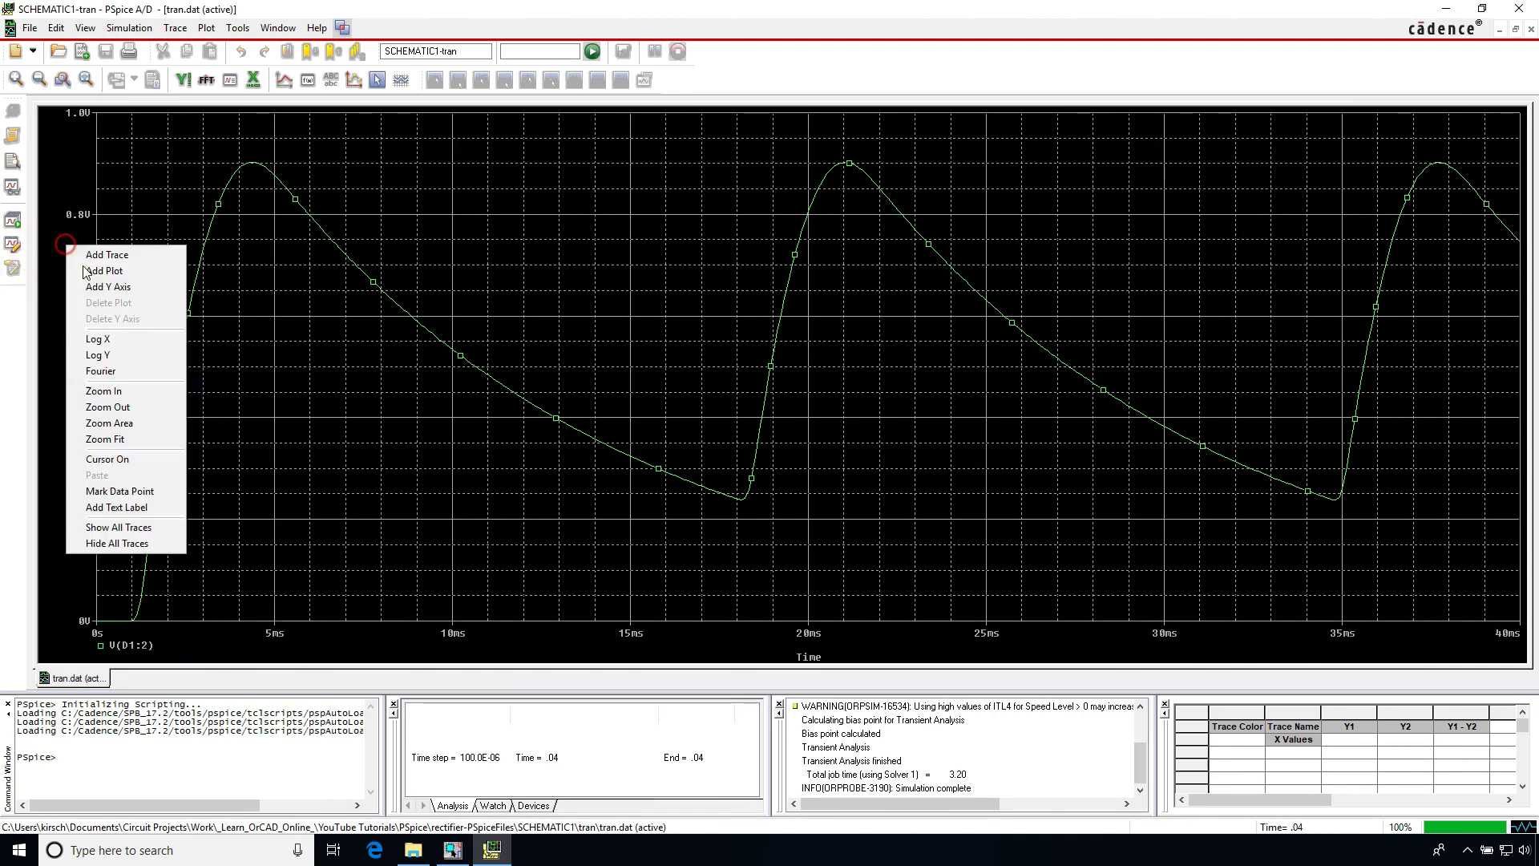
pyautogui.click(132, 273)
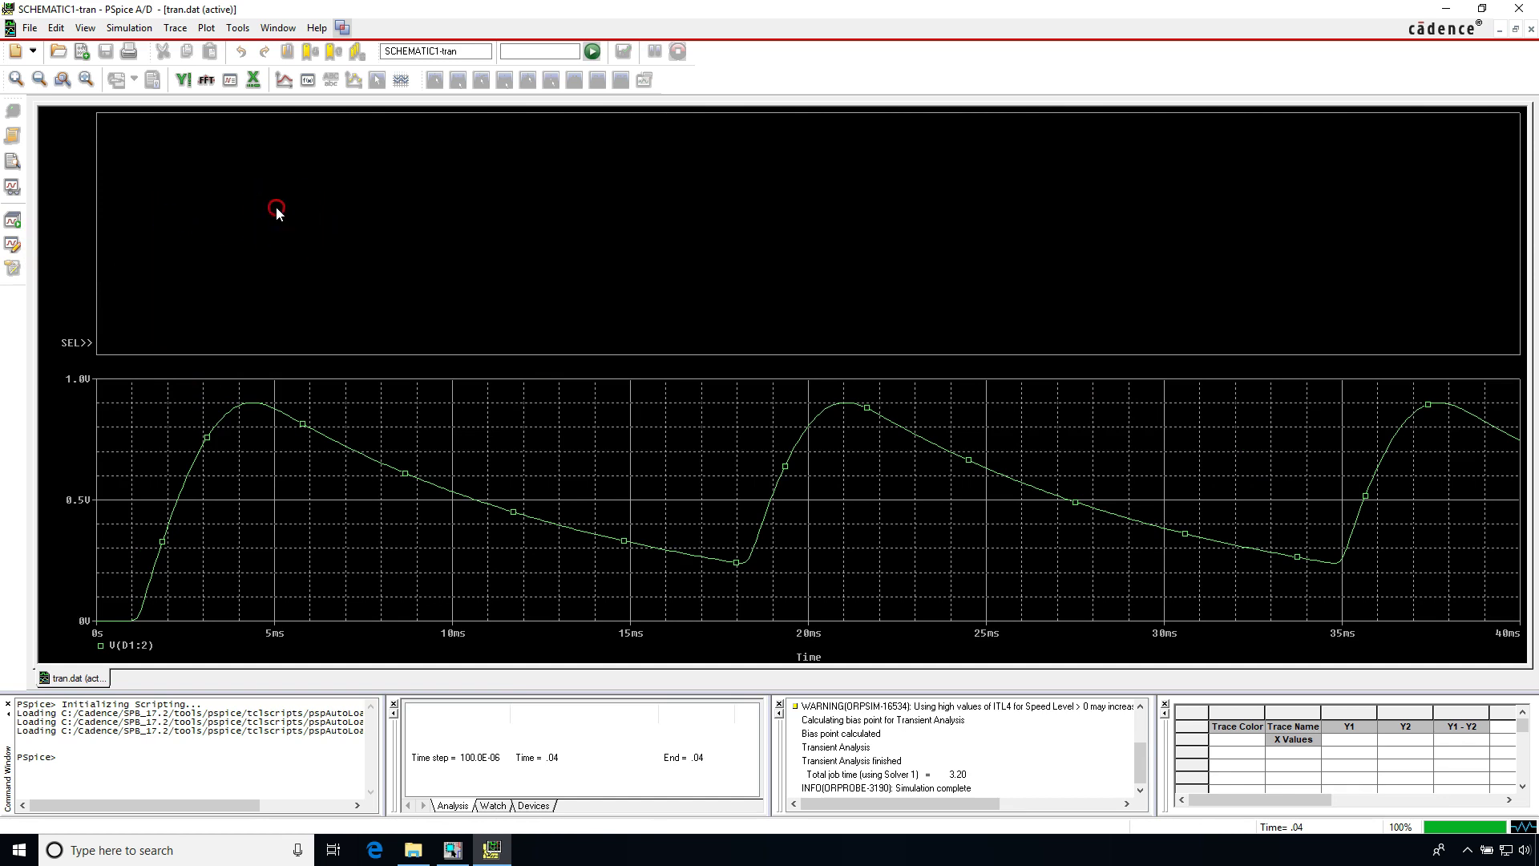
# Step: Add the diode current I(D1) as a trace in the new plot
pyautogui.rightClick(276, 210)
pyautogui.click(275, 213)
pyautogui.rightClick(281, 206)
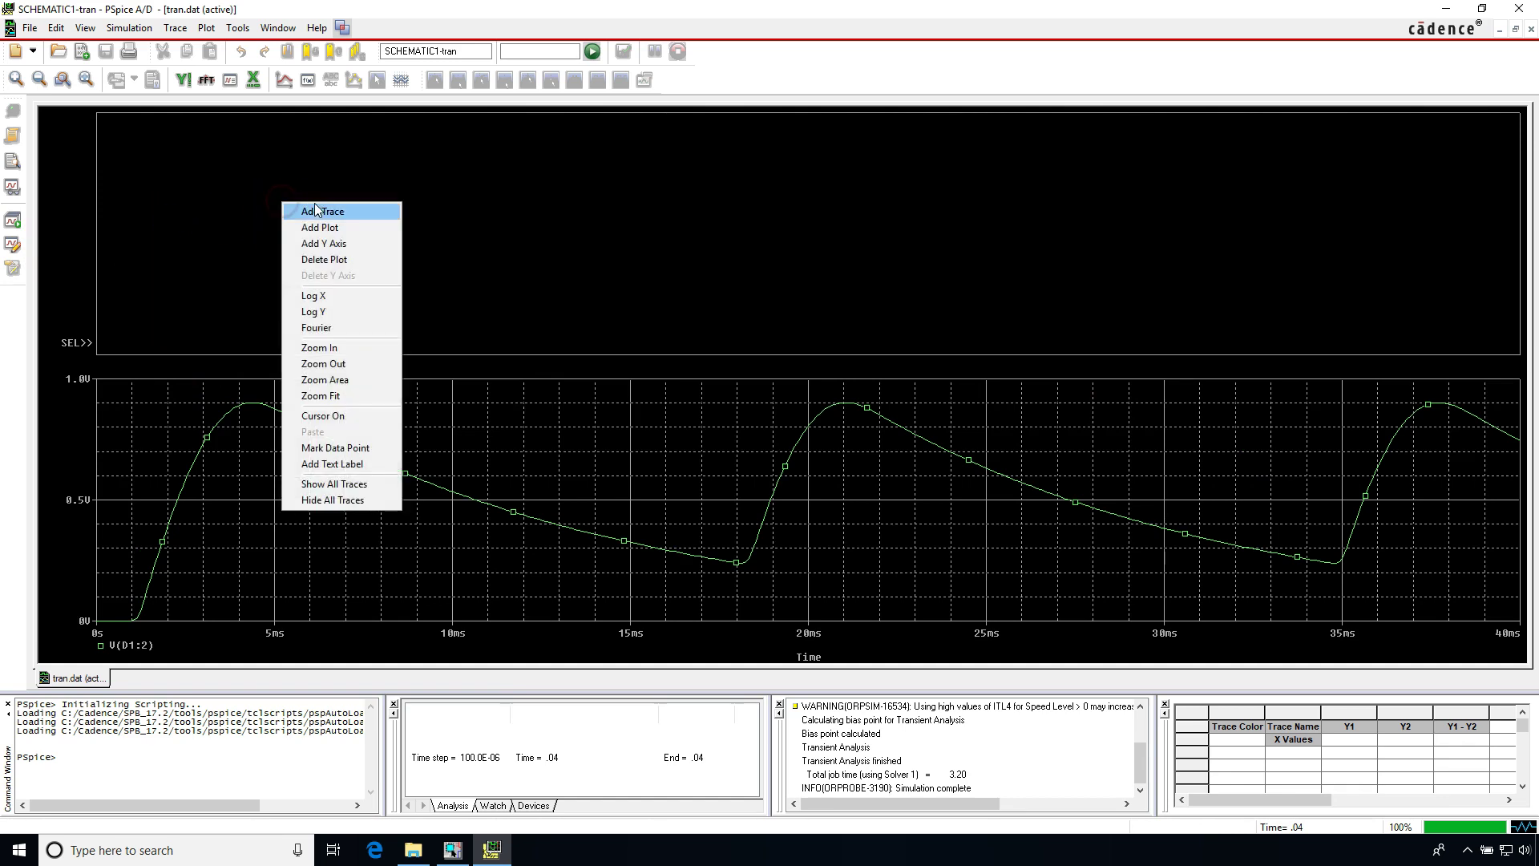
pyautogui.click(317, 211)
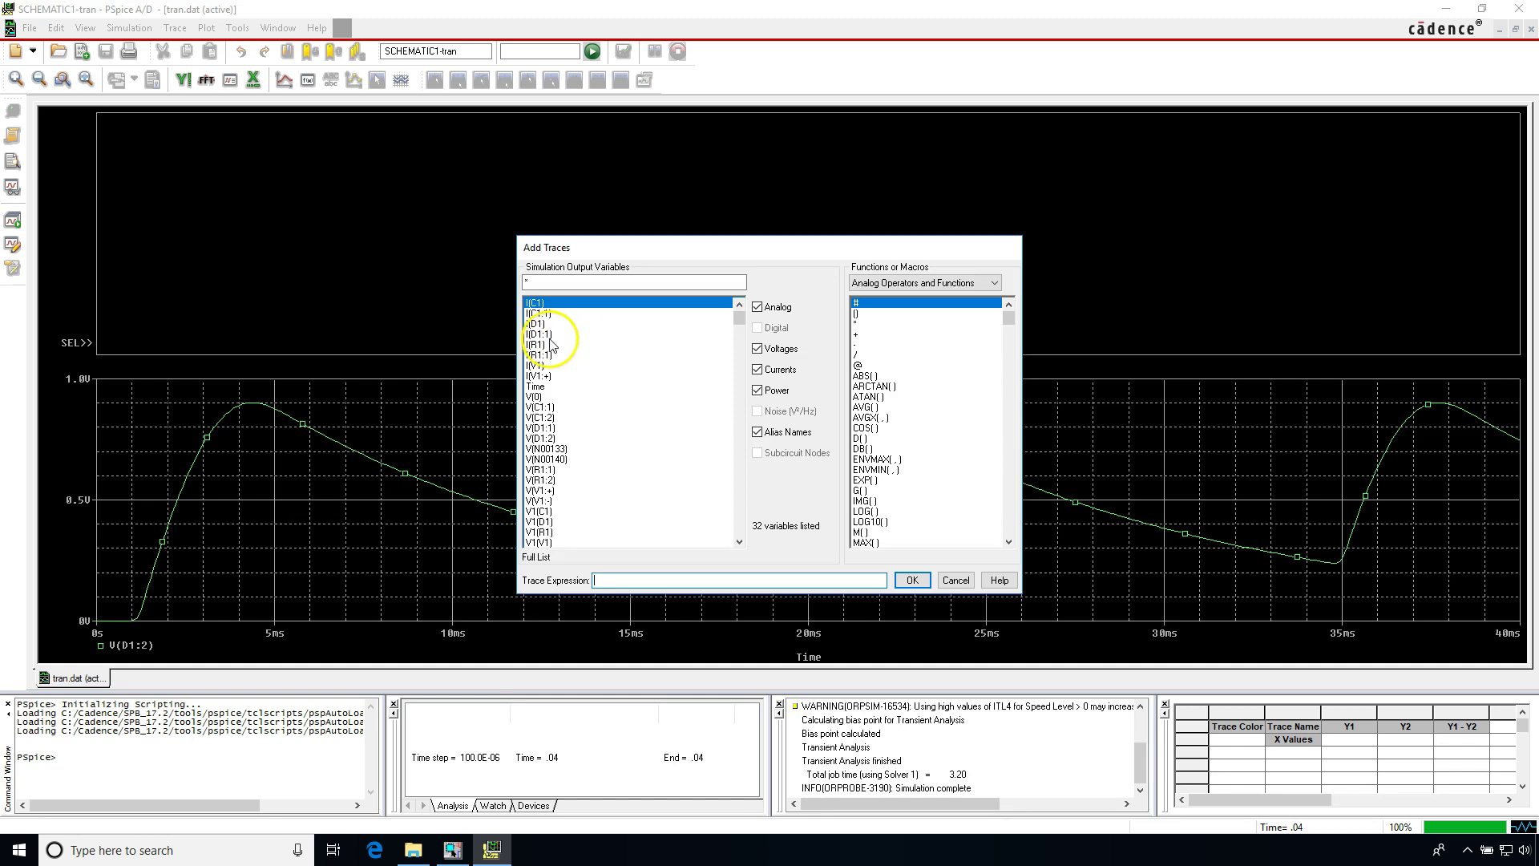
pyautogui.click(545, 323)
pyautogui.click(910, 578)
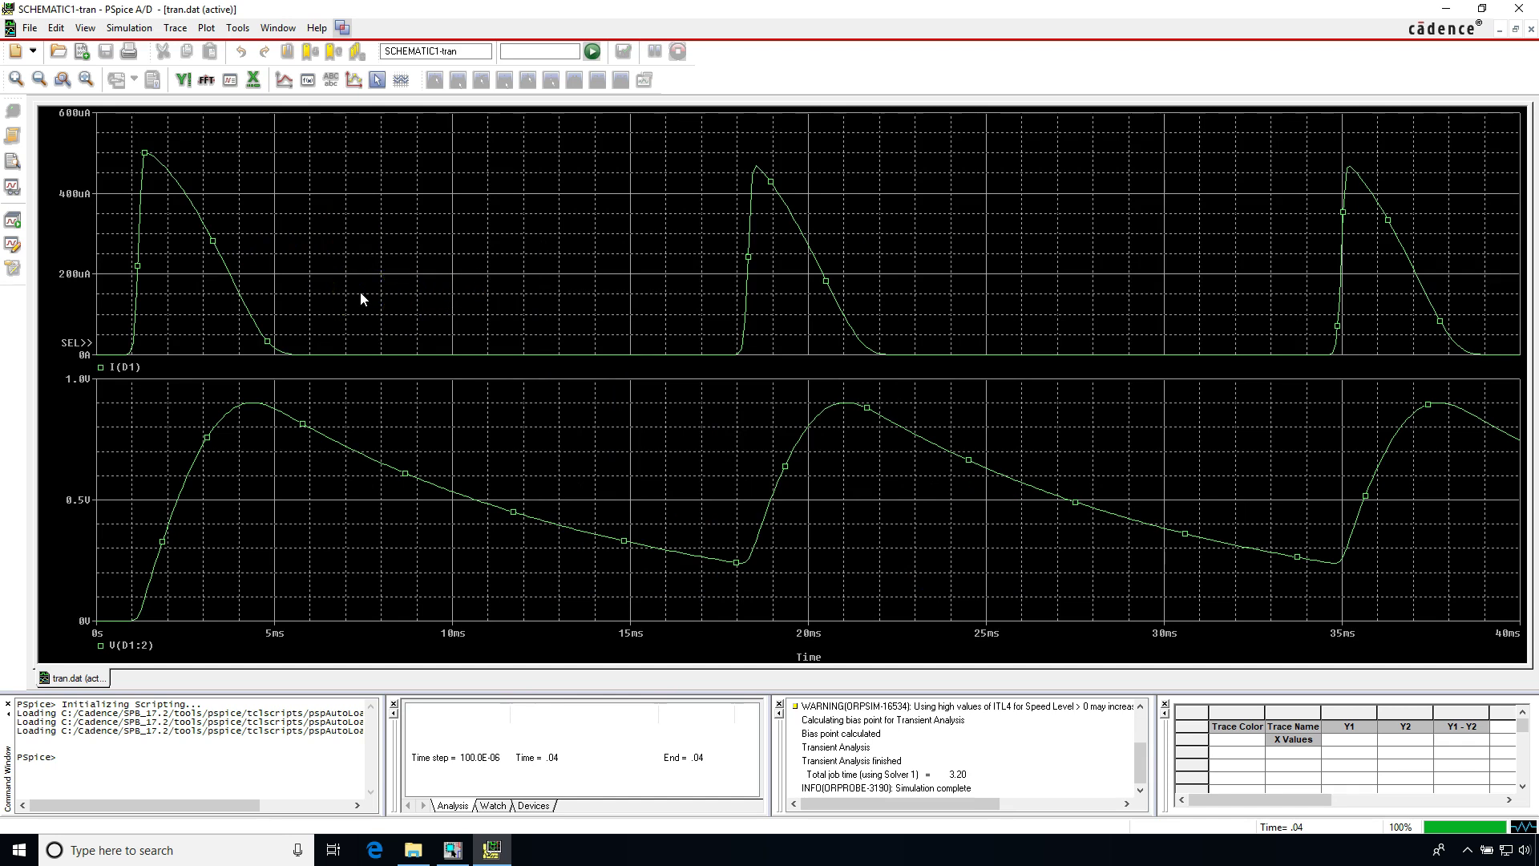
# Step: Make the I(D1) trace red with a thicker line width
pyautogui.rightClick(193, 207)
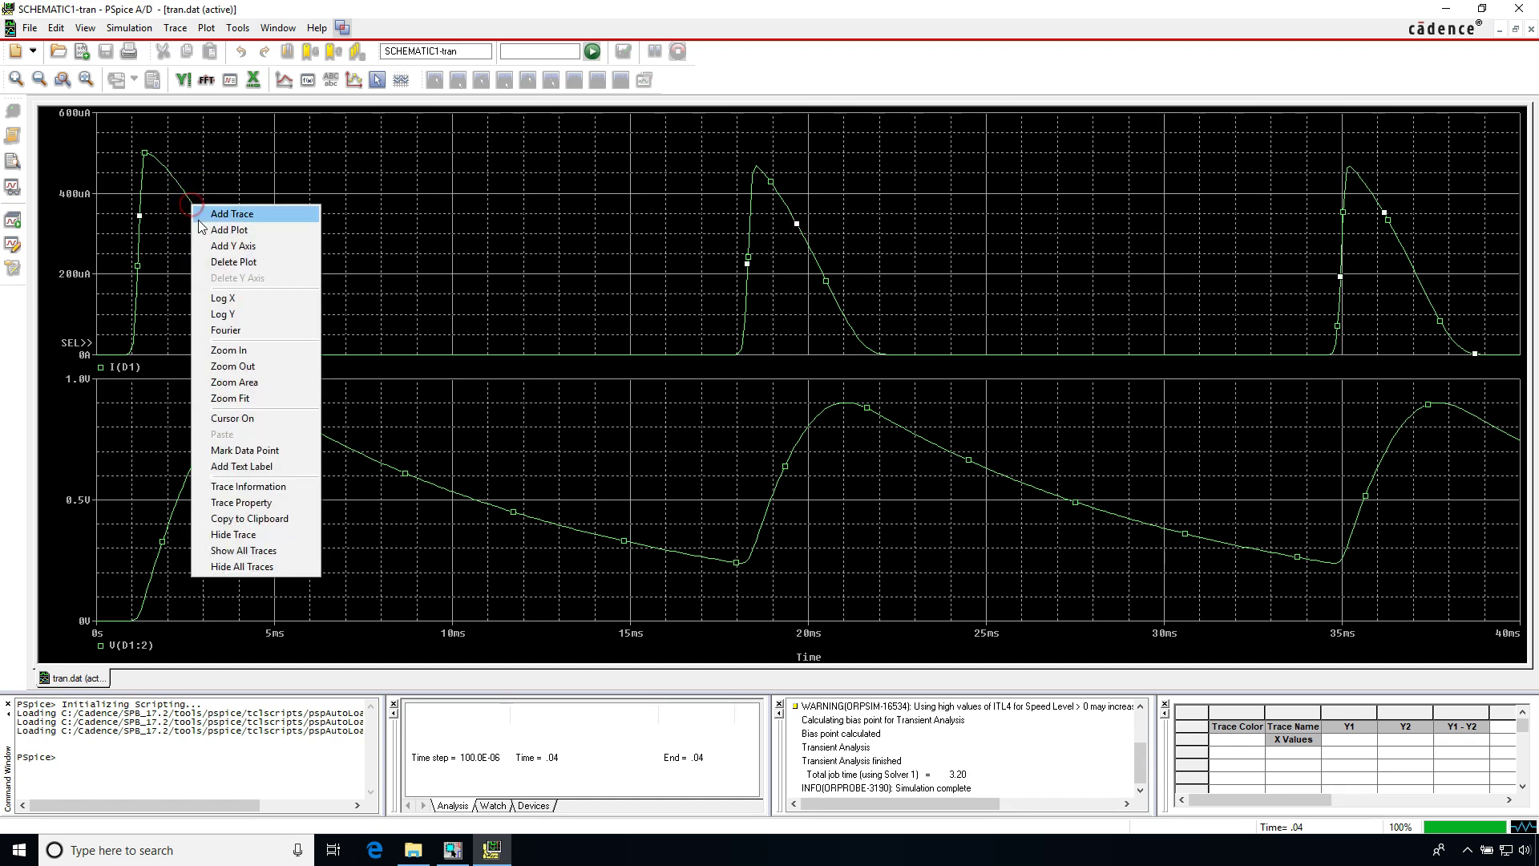
pyautogui.click(278, 506)
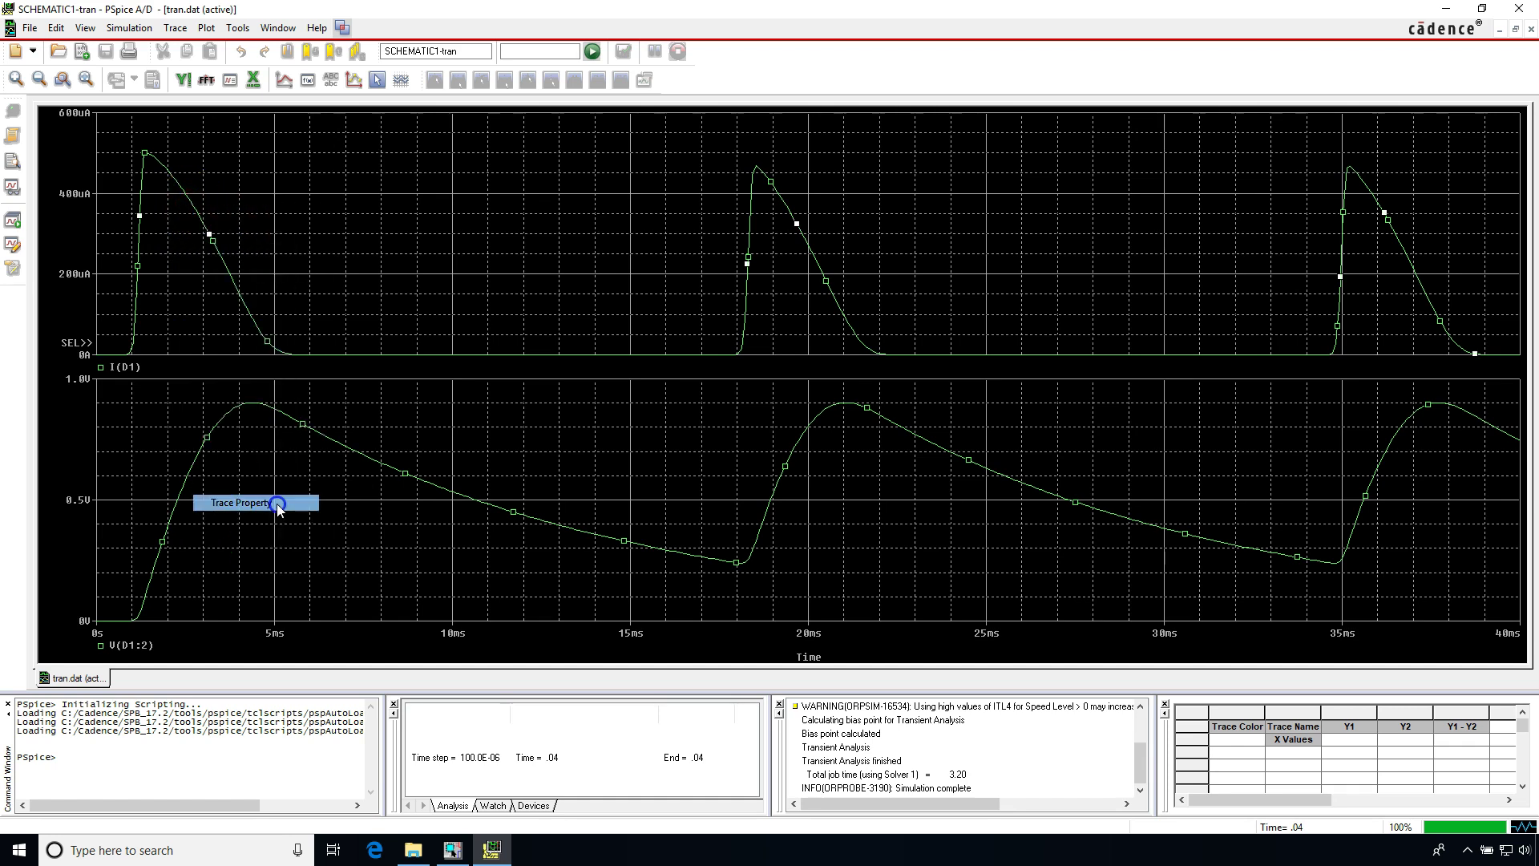
pyautogui.click(141, 115)
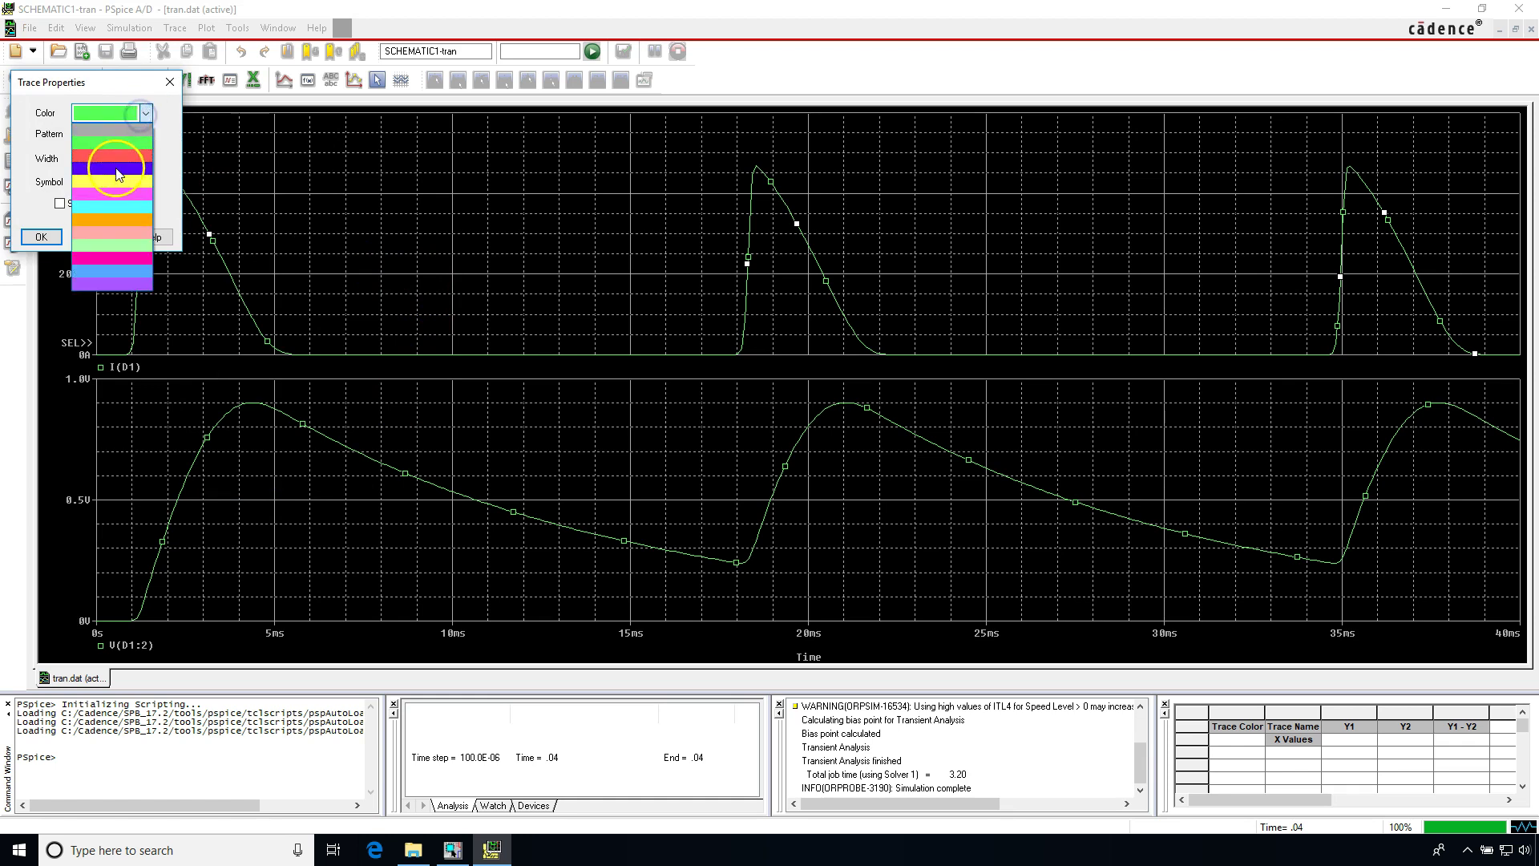
pyautogui.click(122, 156)
pyautogui.click(148, 163)
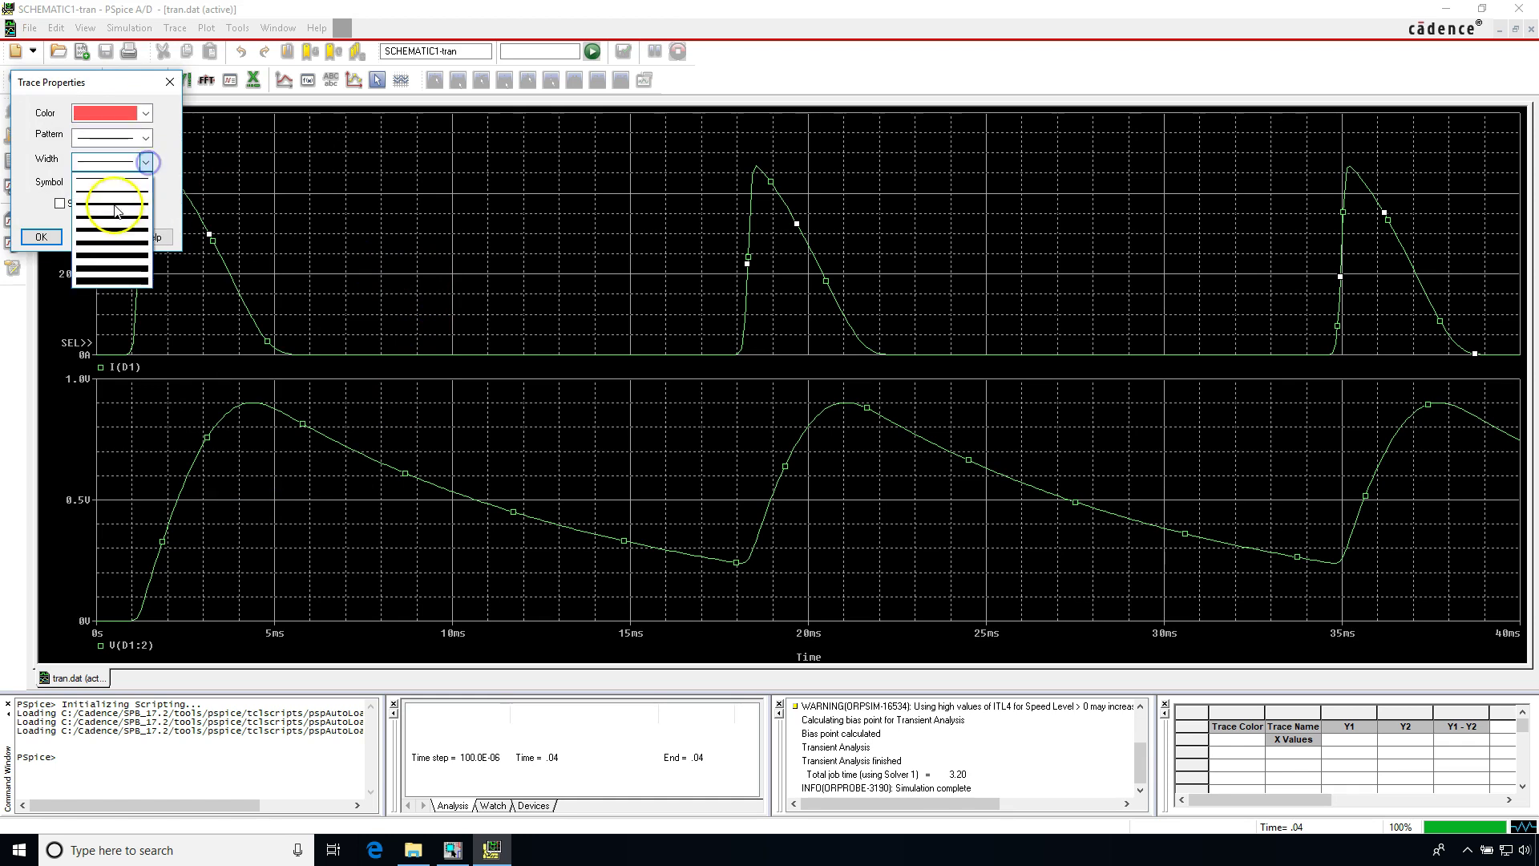
pyautogui.click(113, 206)
pyautogui.click(44, 235)
pyautogui.click(323, 242)
# Step: Give the V(D1:2) trace a thicker line width
pyautogui.rightClick(277, 414)
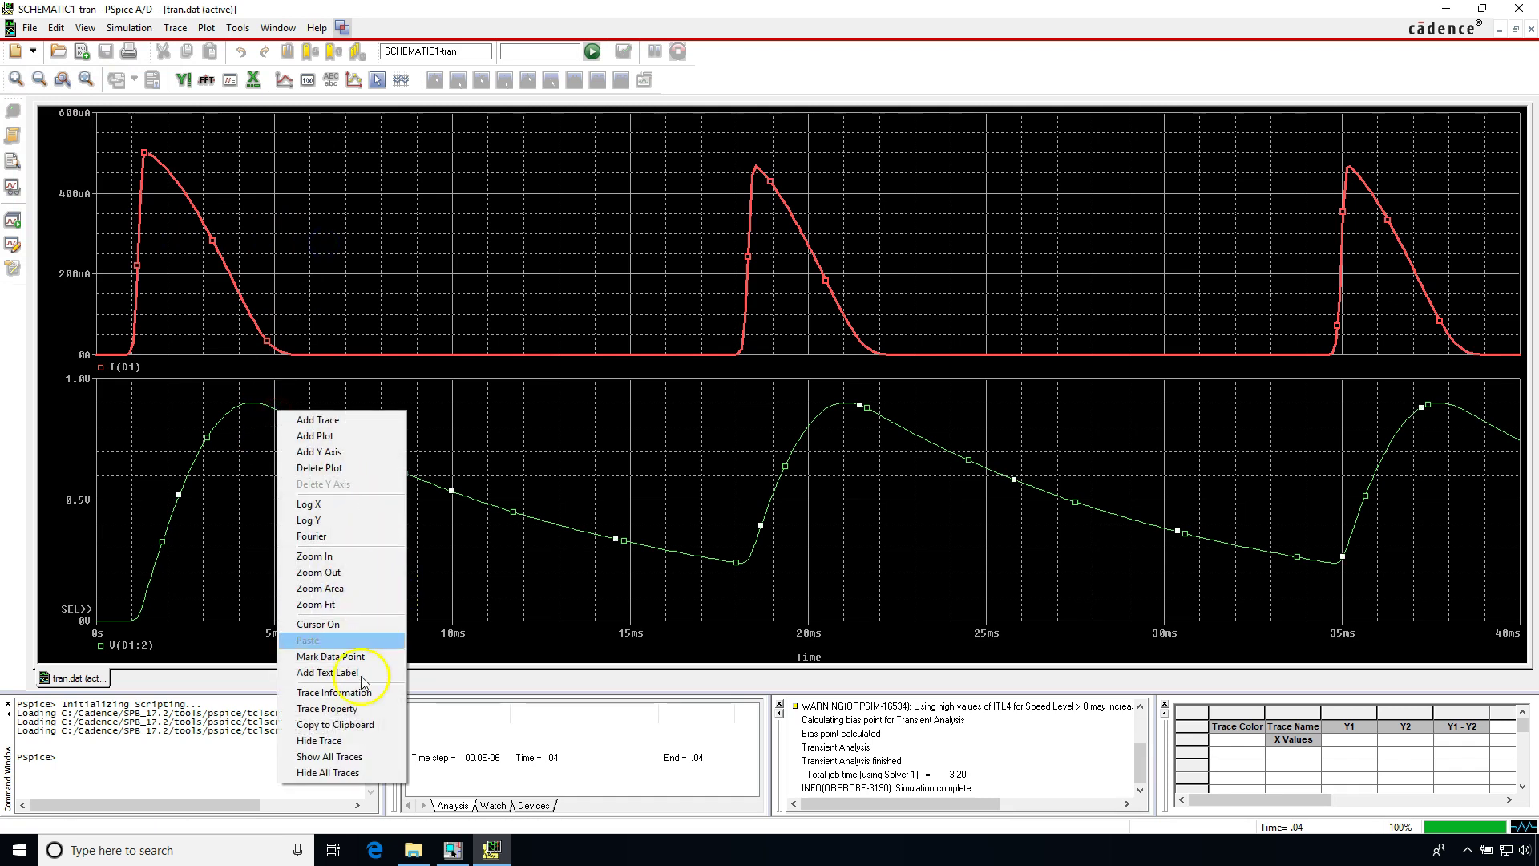
pyautogui.click(365, 708)
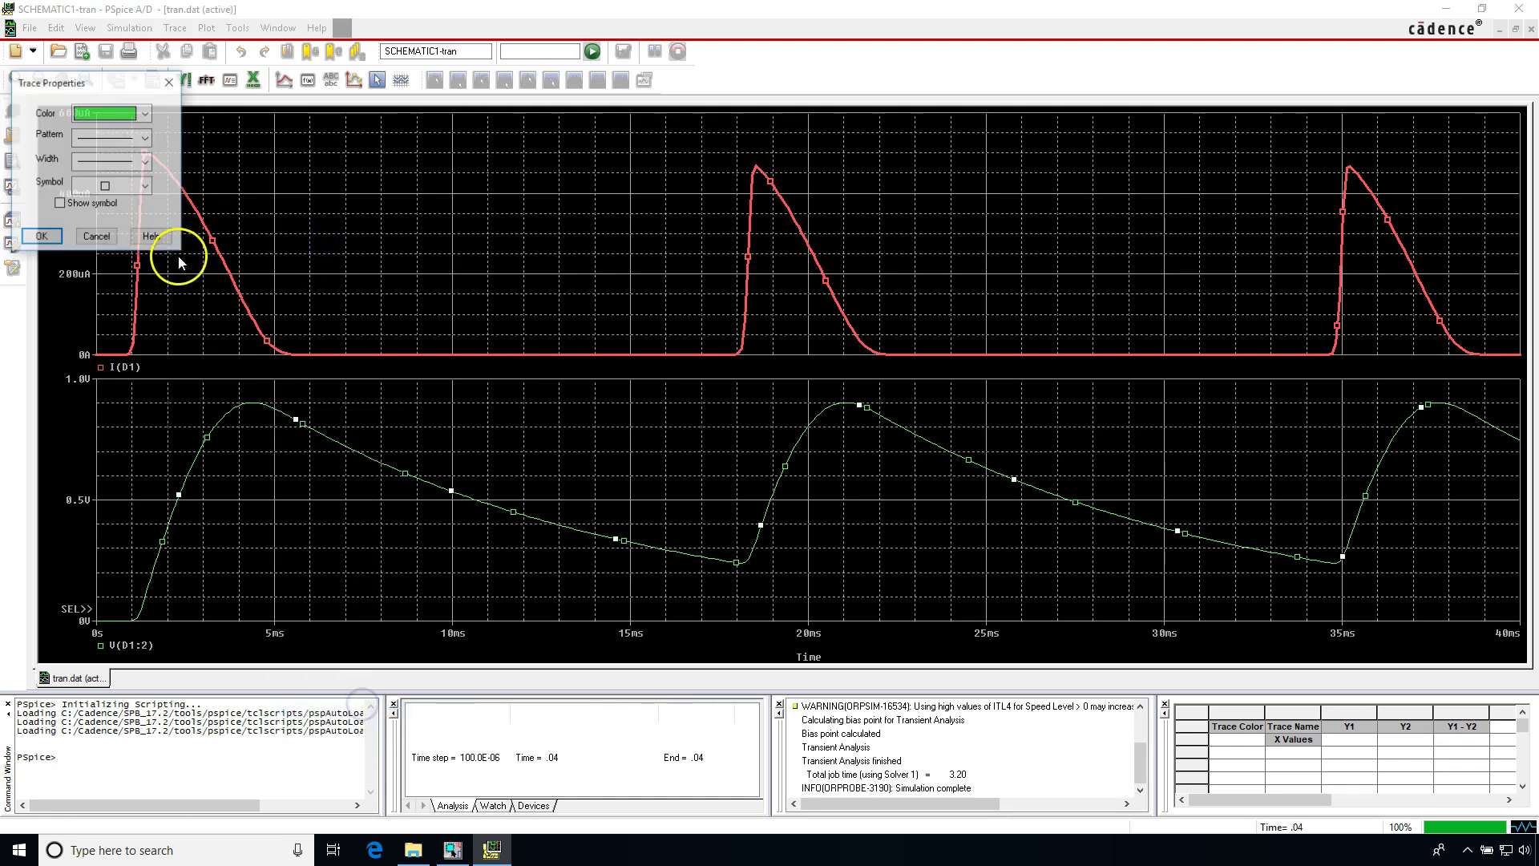
pyautogui.click(134, 163)
pyautogui.click(112, 190)
pyautogui.click(44, 239)
pyautogui.click(483, 470)
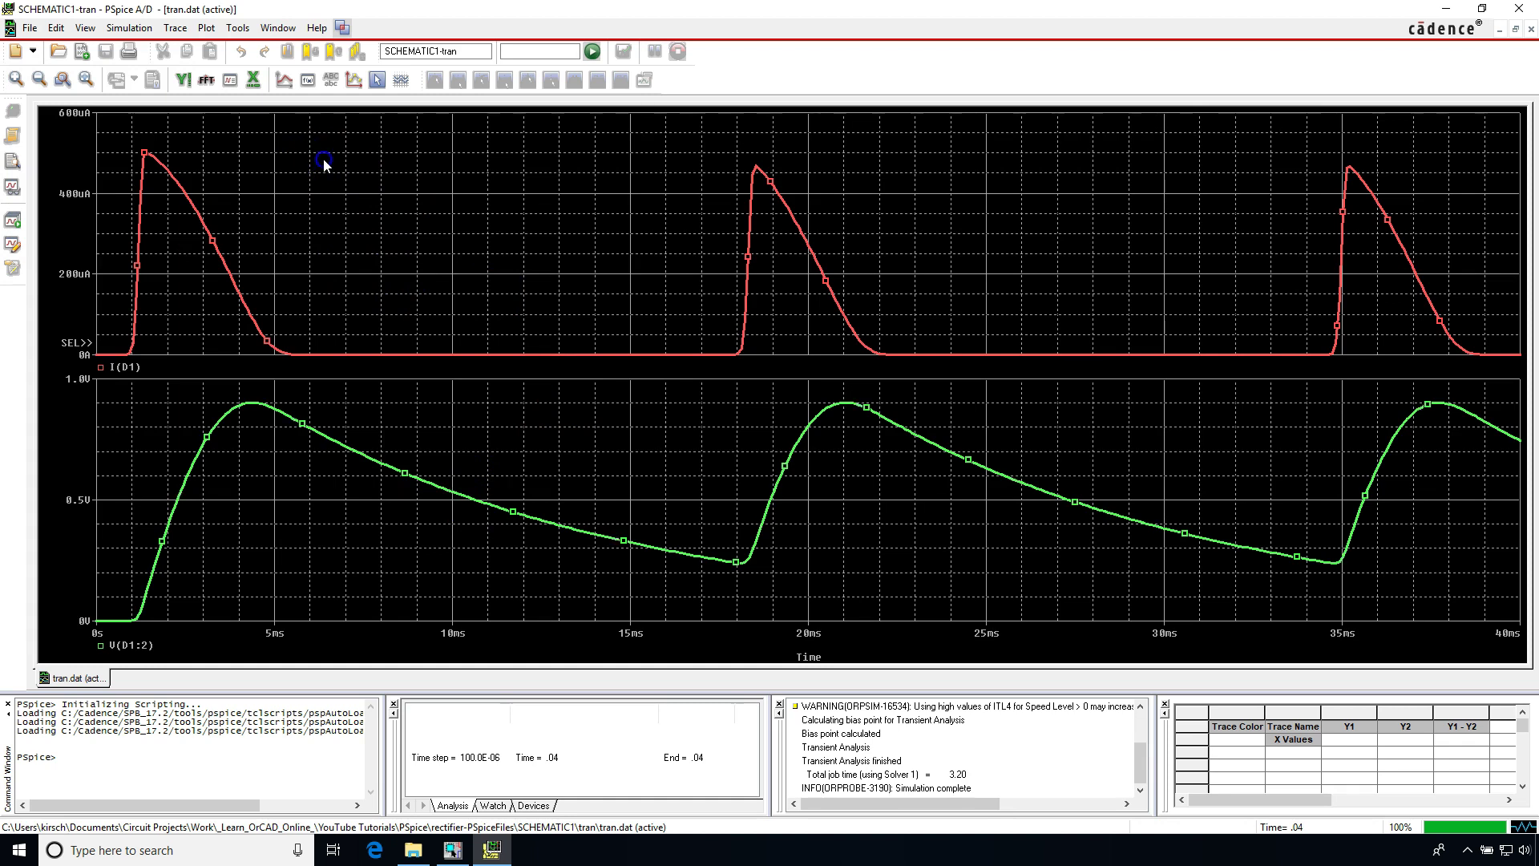
# Step: Show the Measurement Results pane below the plots and turn on cursors reading V(D1:2) and I(D1) at time 0
pyautogui.click(307, 81)
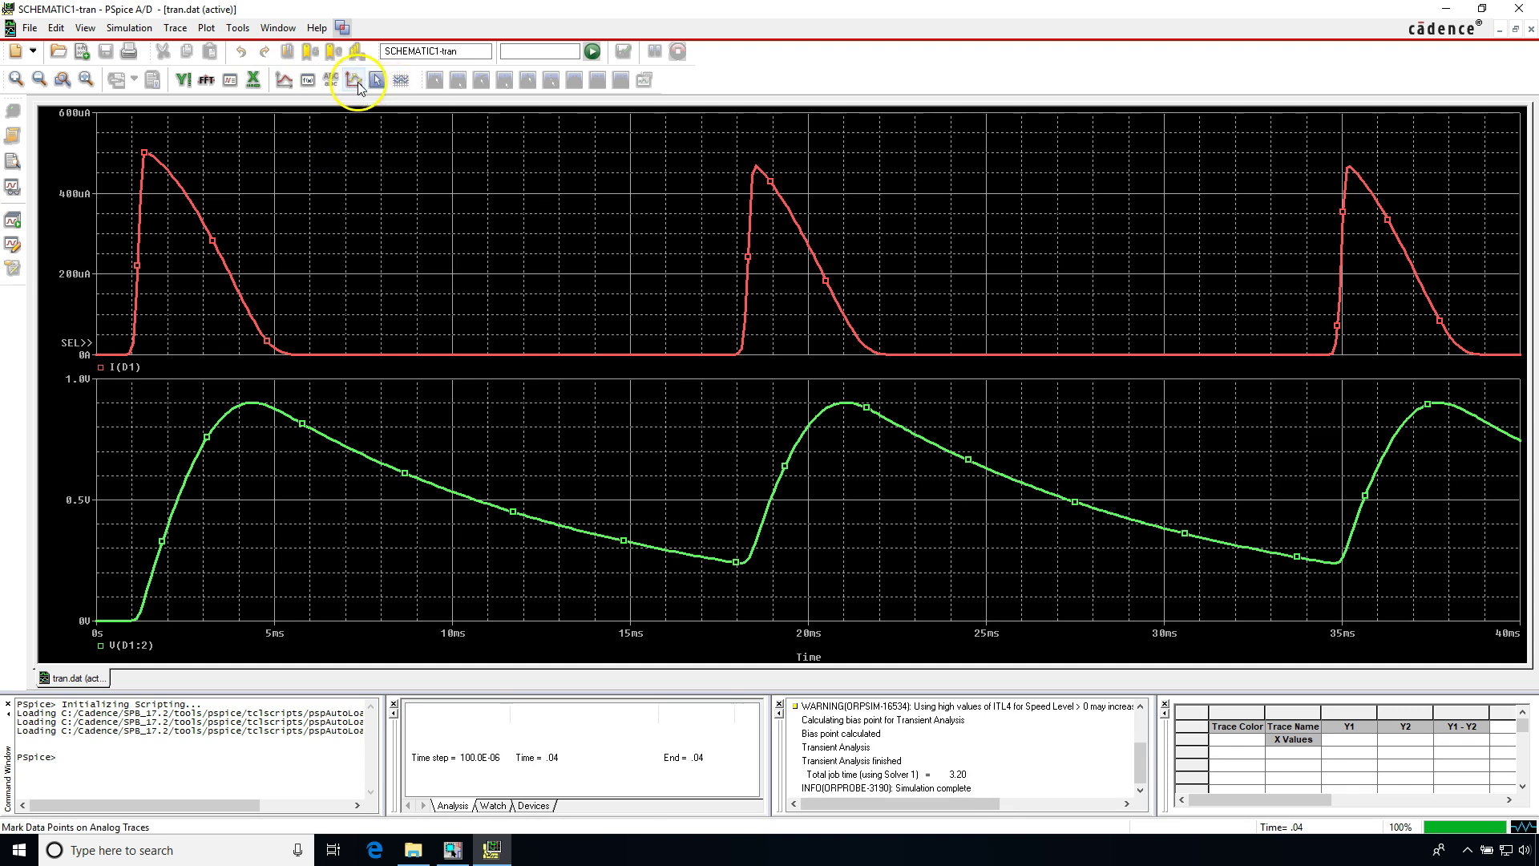
pyautogui.click(377, 83)
pyautogui.click(402, 80)
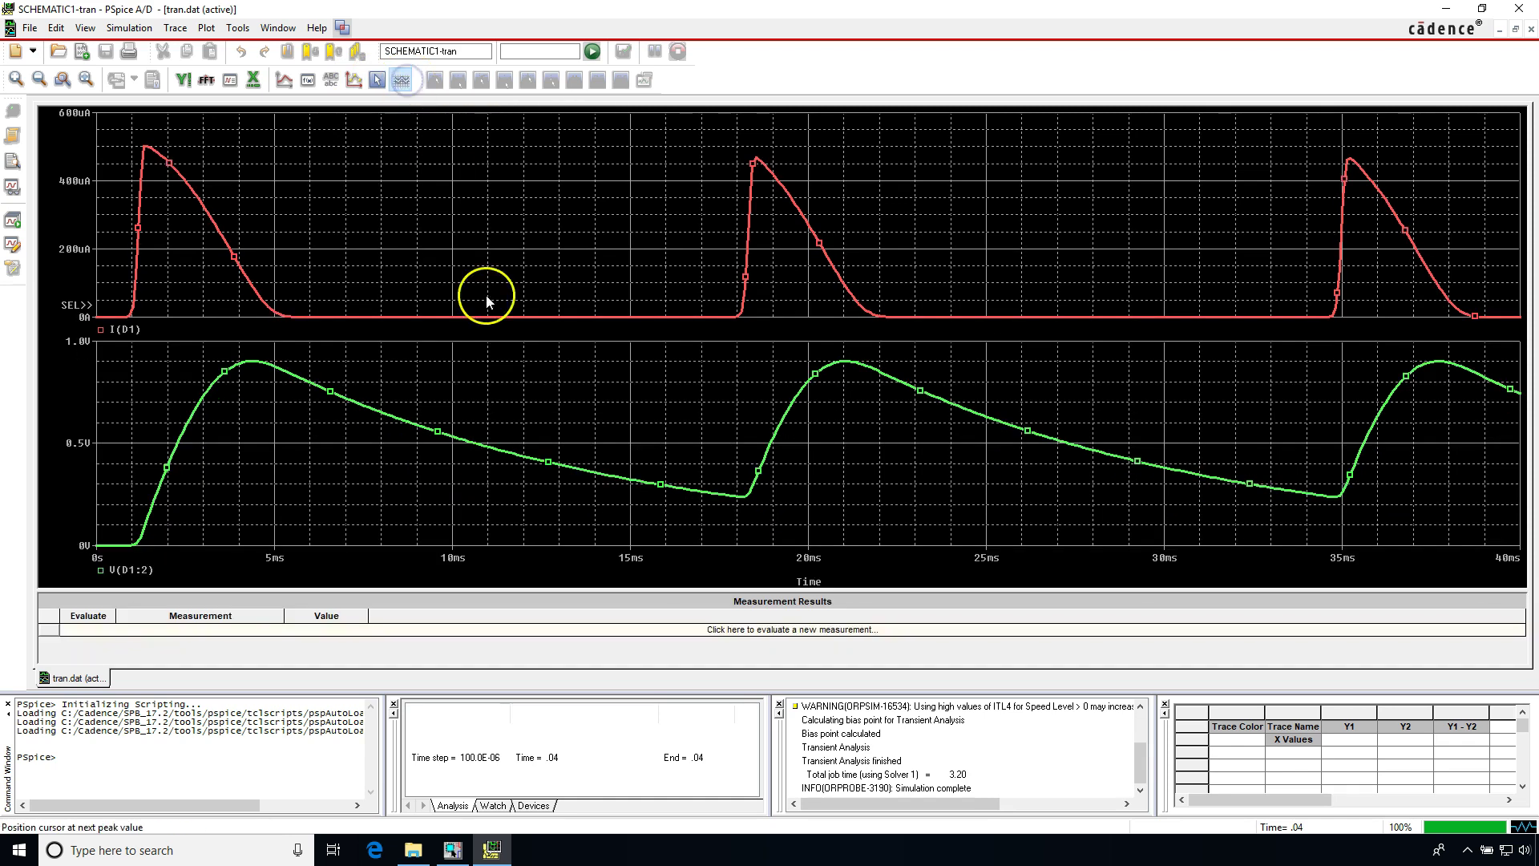
pyautogui.moveTo(1239, 800); pyautogui.dragTo(1276, 797)
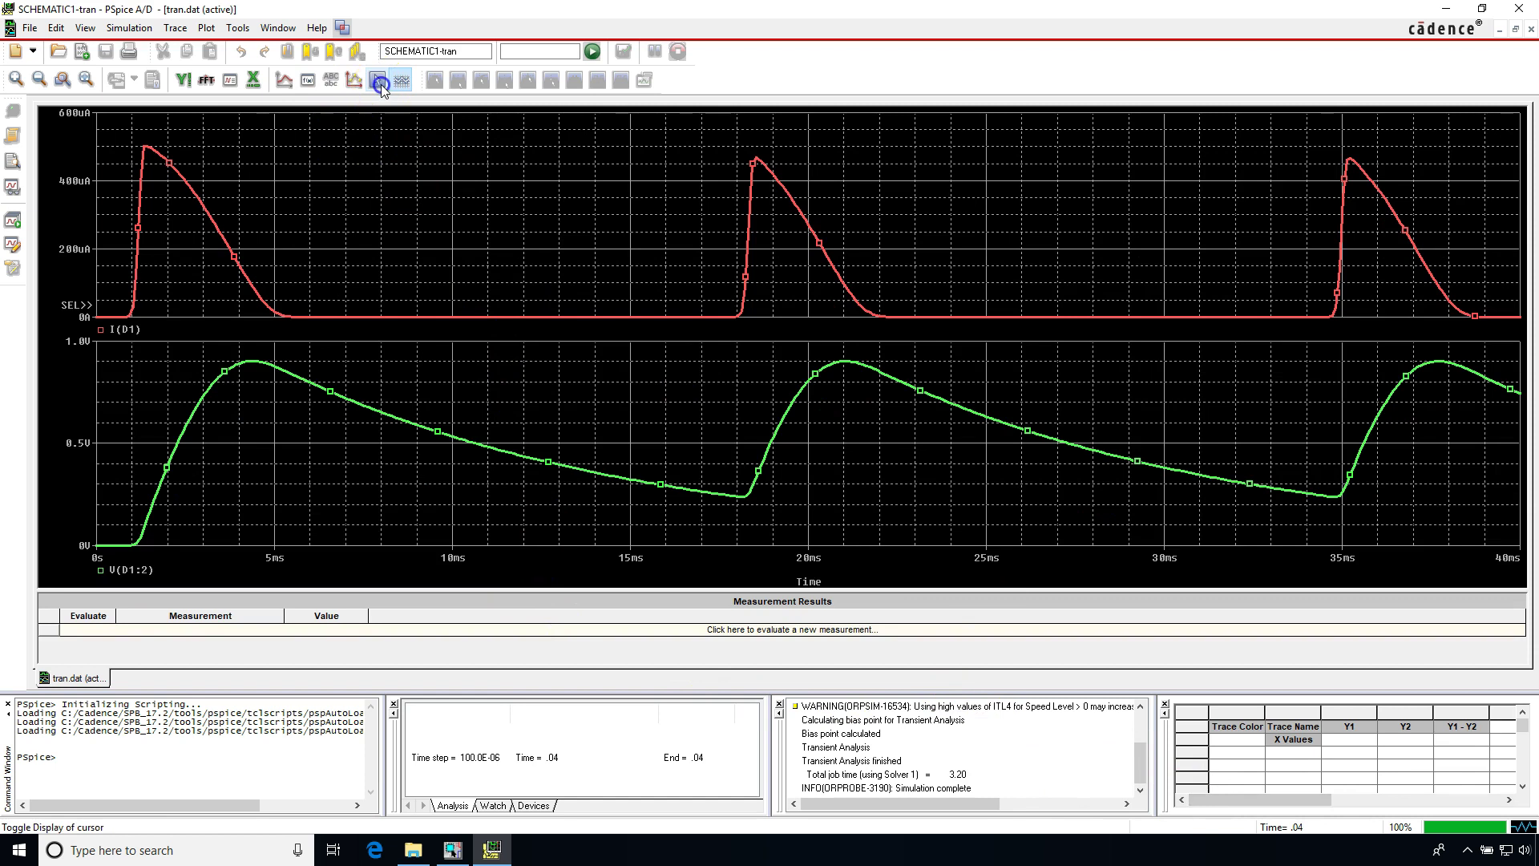
pyautogui.click(380, 81)
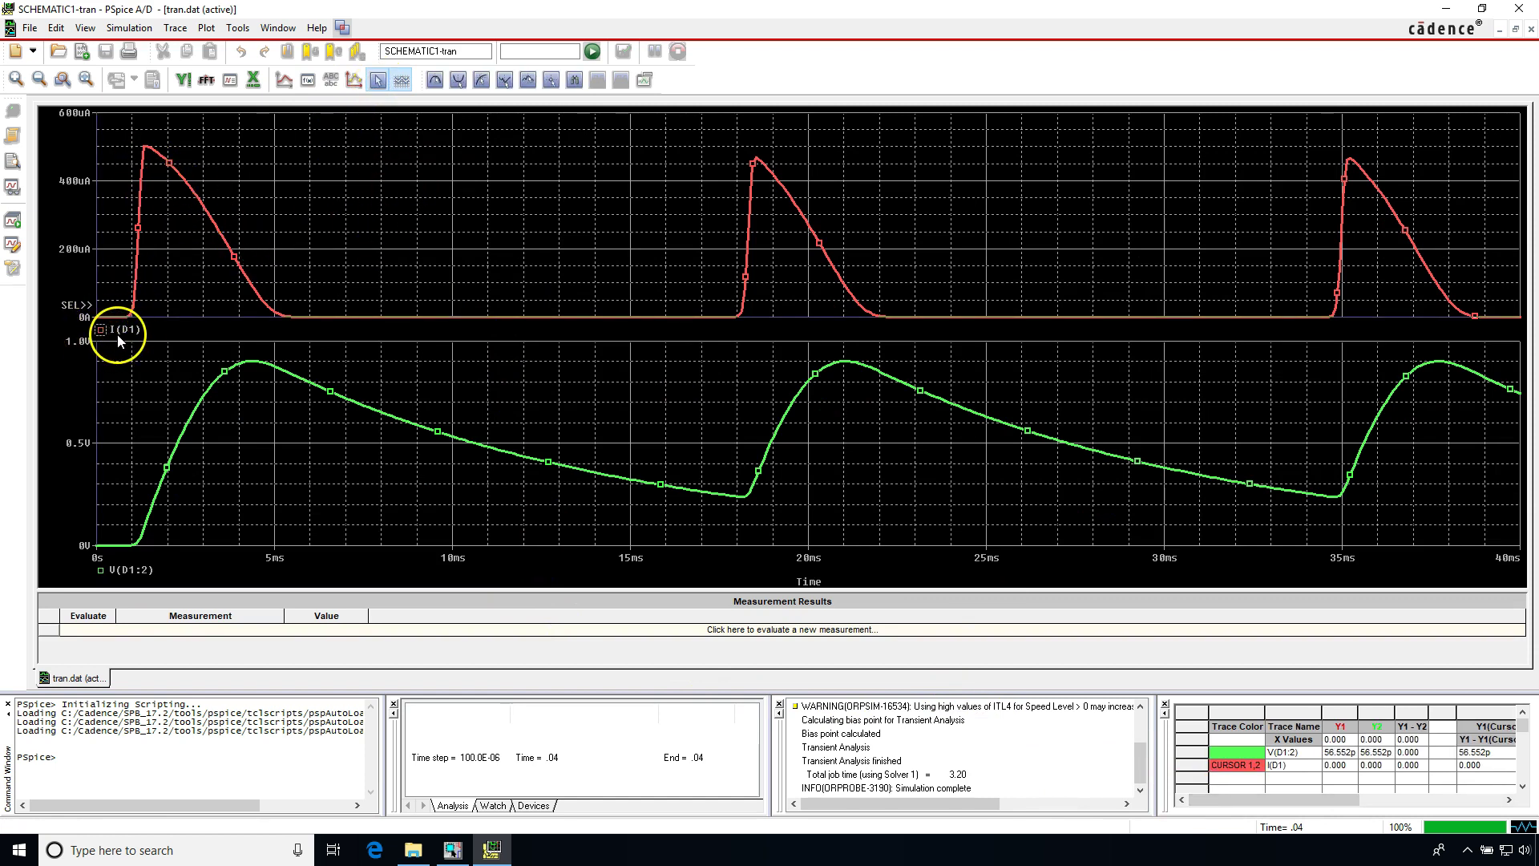
# Step: Place a cursor on the I(D1) trace and snap it to the first peak
pyautogui.click(143, 154)
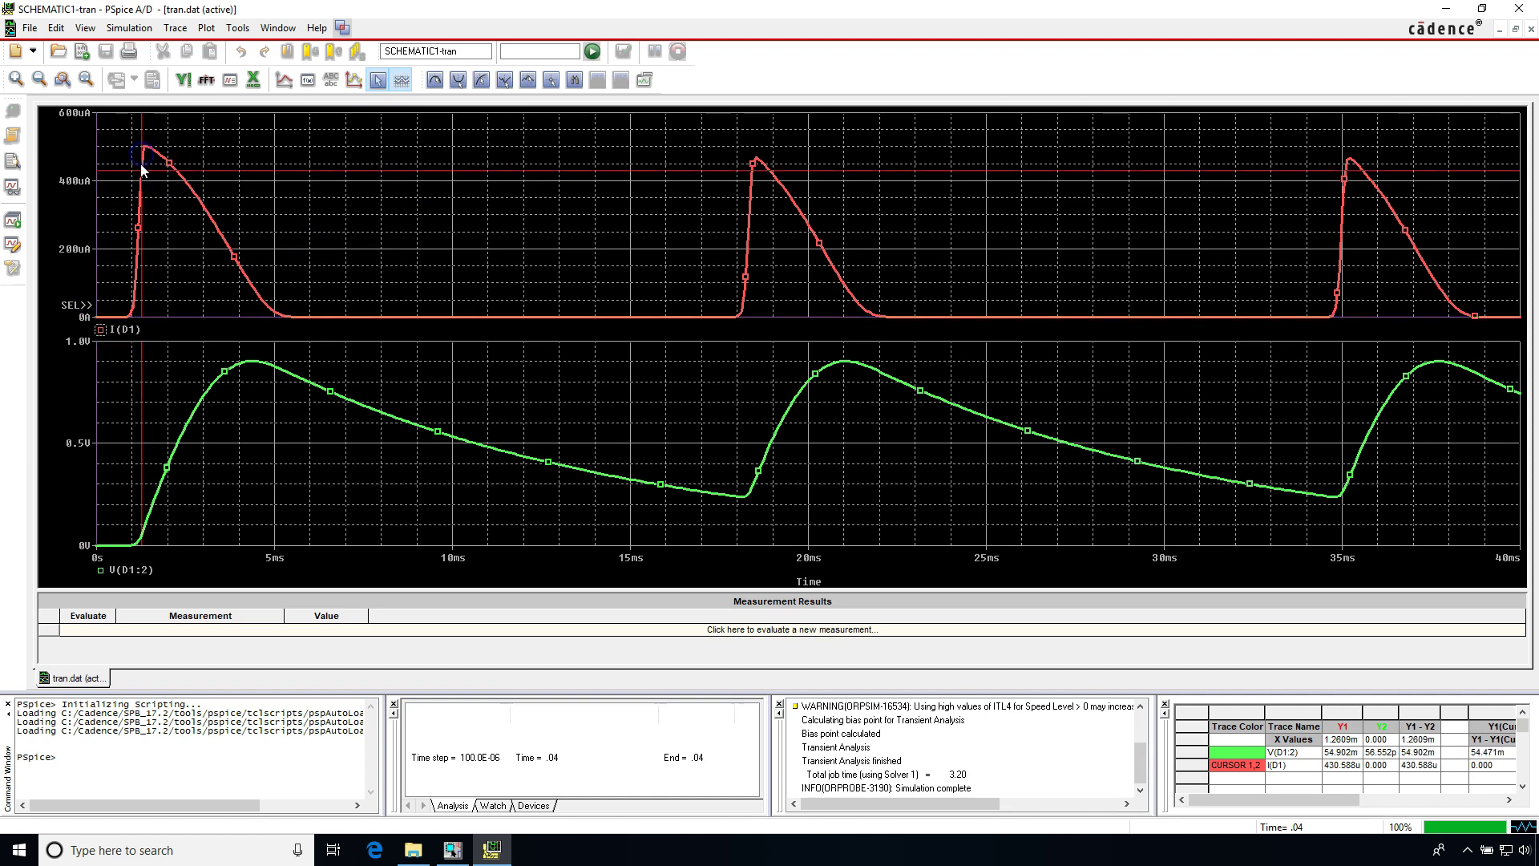
pyautogui.moveTo(141, 165)
pyautogui.mouseDown()
pyautogui.moveTo(130, 155)
pyautogui.moveTo(127, 190)
pyautogui.moveTo(142, 152)
pyautogui.mouseUp()
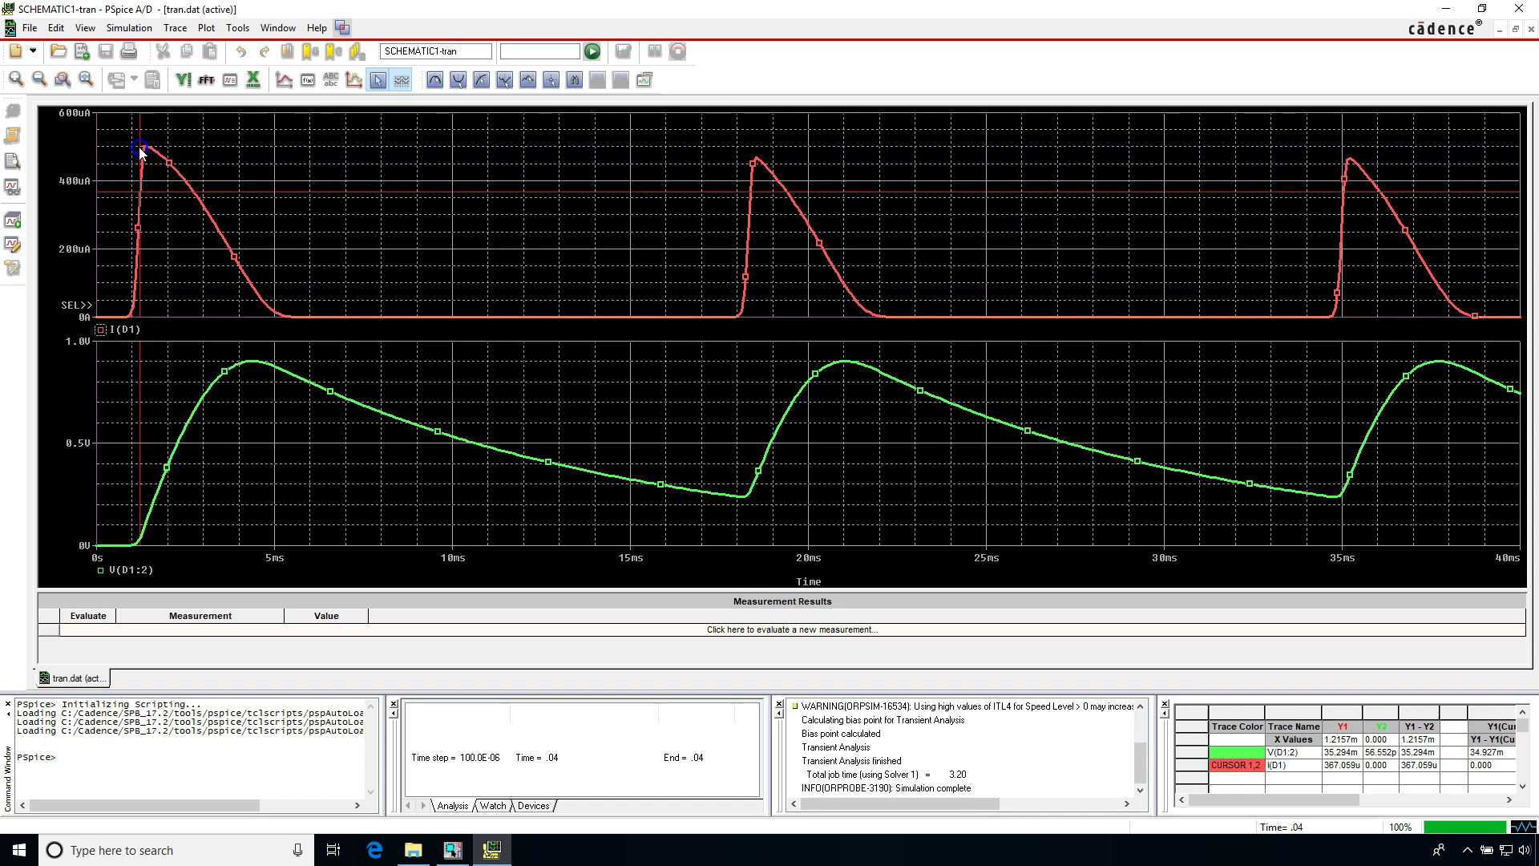
pyautogui.click(436, 80)
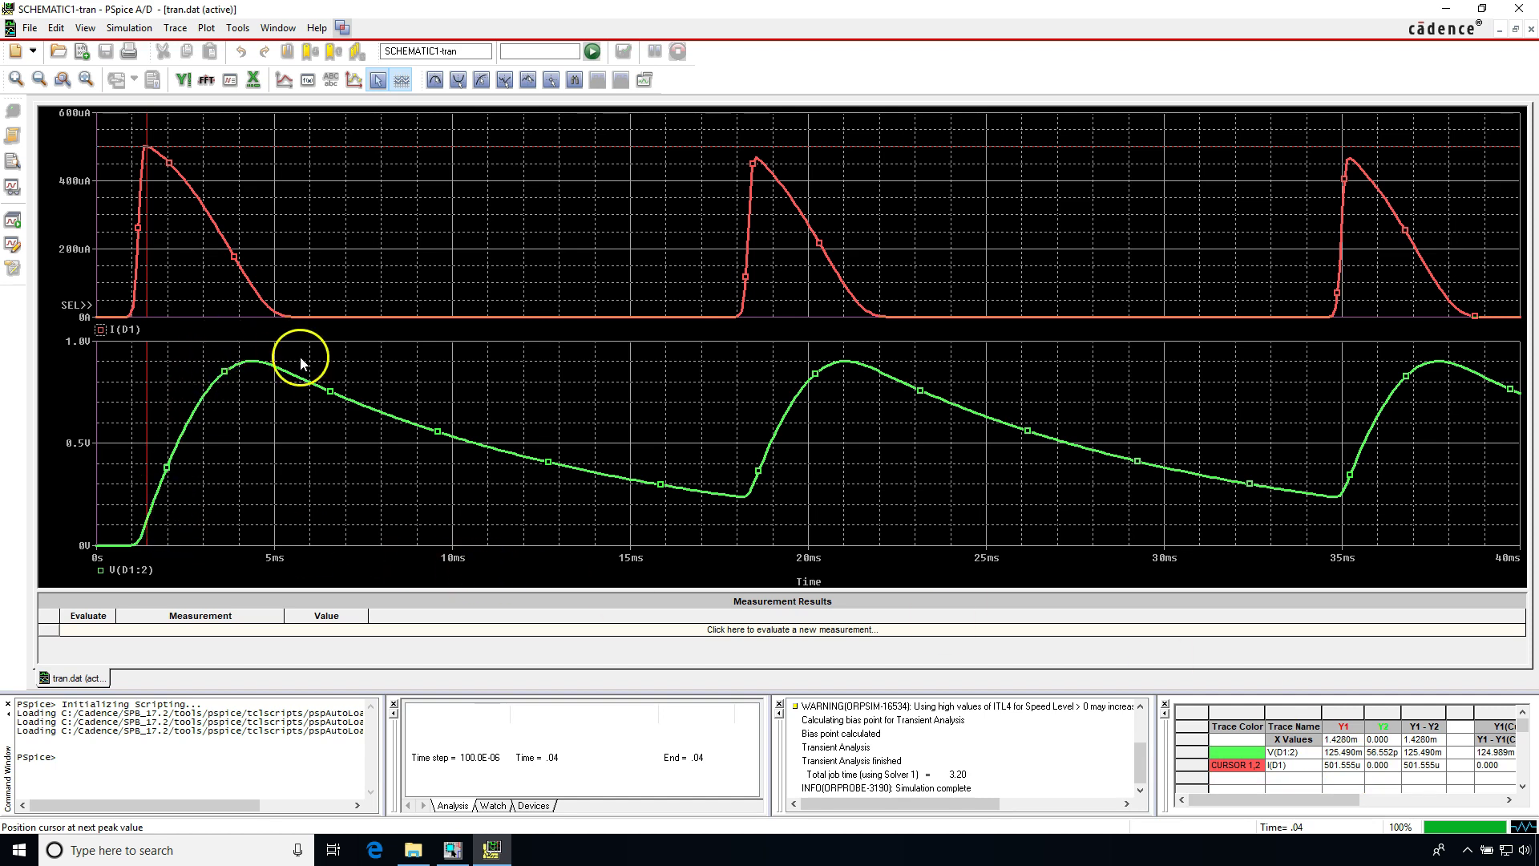
# Step: Snap cursor 1 to the first V(D1:2) peak at 4.428 ms, reading 902.142 mV
pyautogui.click(101, 571)
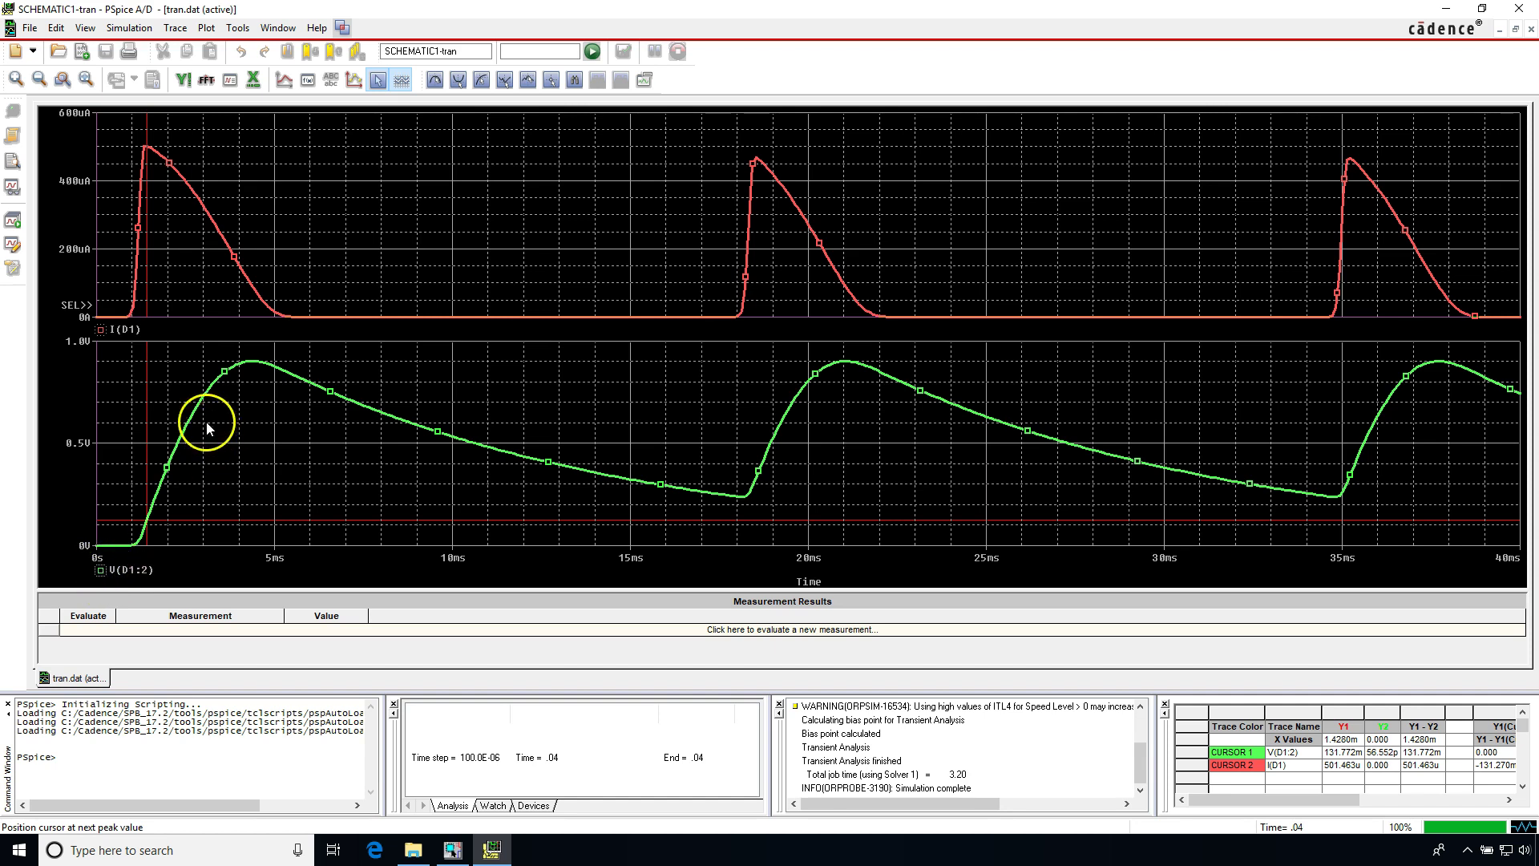
pyautogui.click(227, 381)
pyautogui.moveTo(220, 385)
pyautogui.mouseDown()
pyautogui.moveTo(211, 393)
pyautogui.moveTo(236, 367)
pyautogui.mouseUp()
pyautogui.click(399, 87)
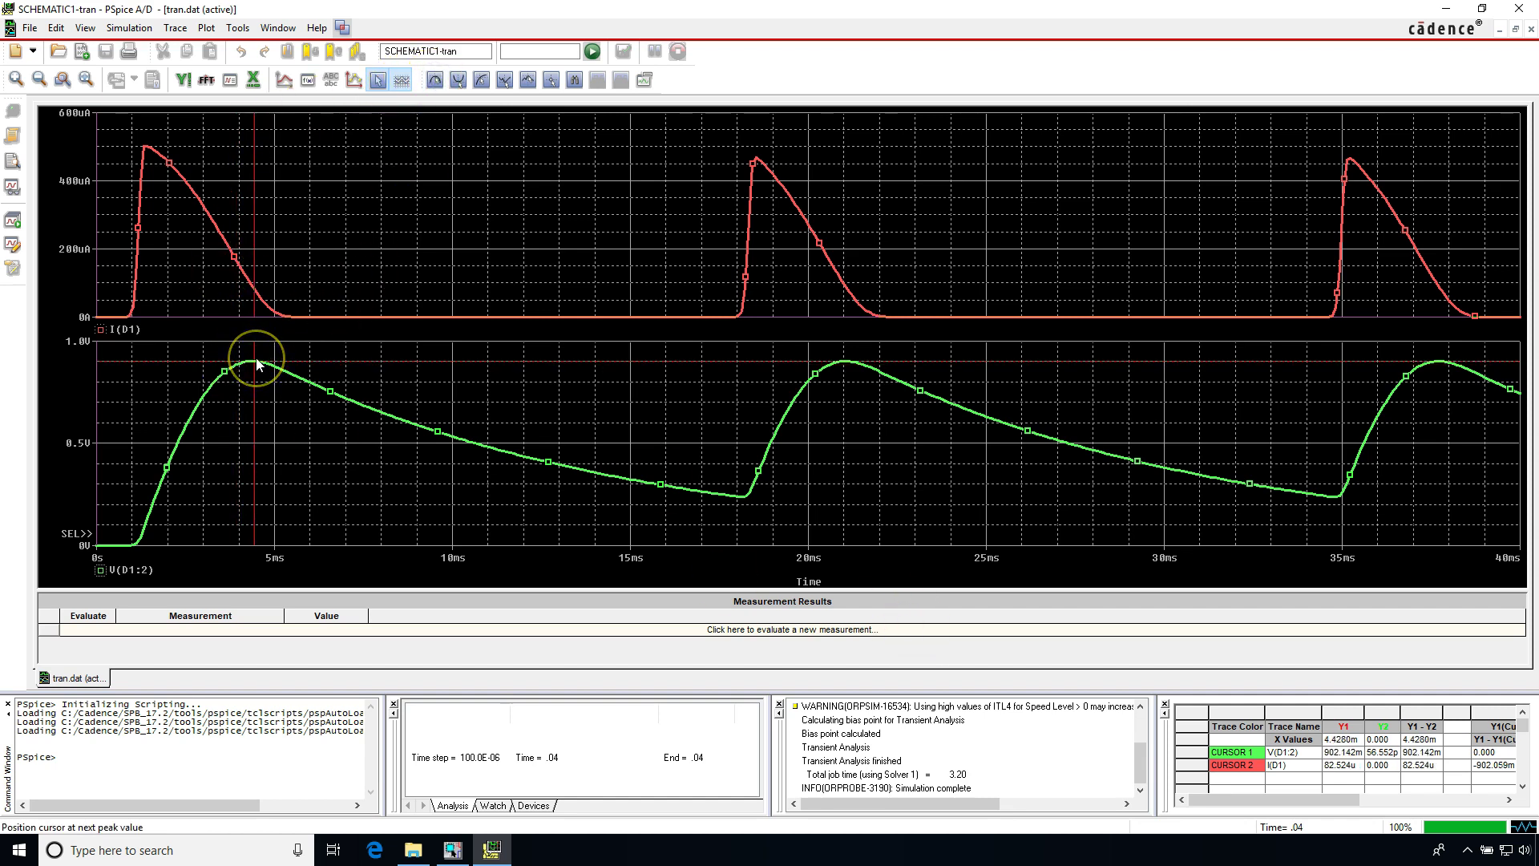
# Step: Attach cursor 2 to V(D1:2) and snap it to the trough at 34.828 ms, reading 238.061 mV
pyautogui.rightClick(296, 377)
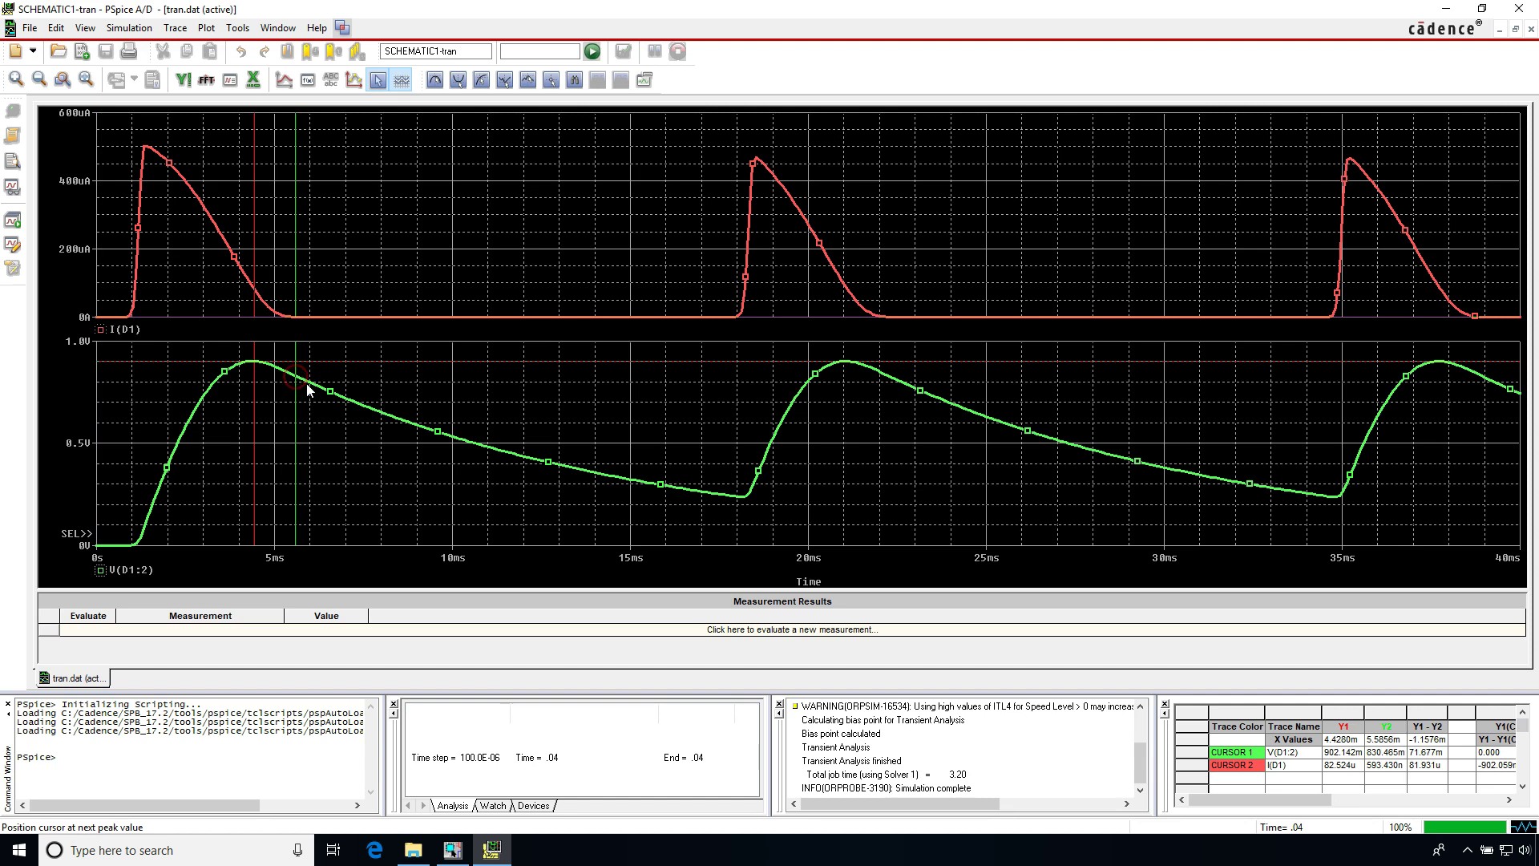
pyautogui.moveTo(302, 381); pyautogui.dragTo(752, 495)
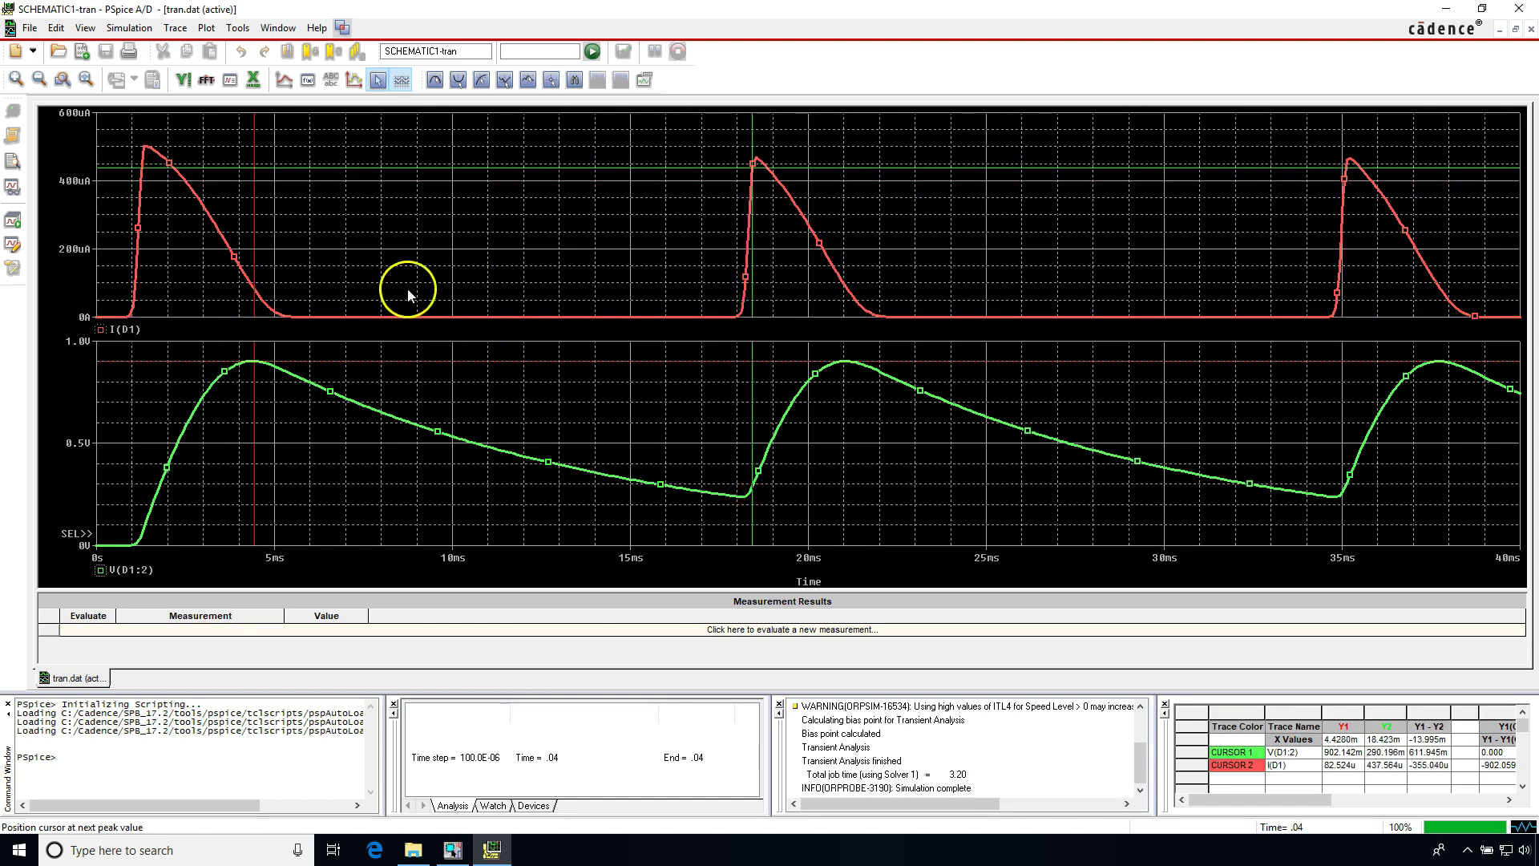
pyautogui.rightClick(101, 570)
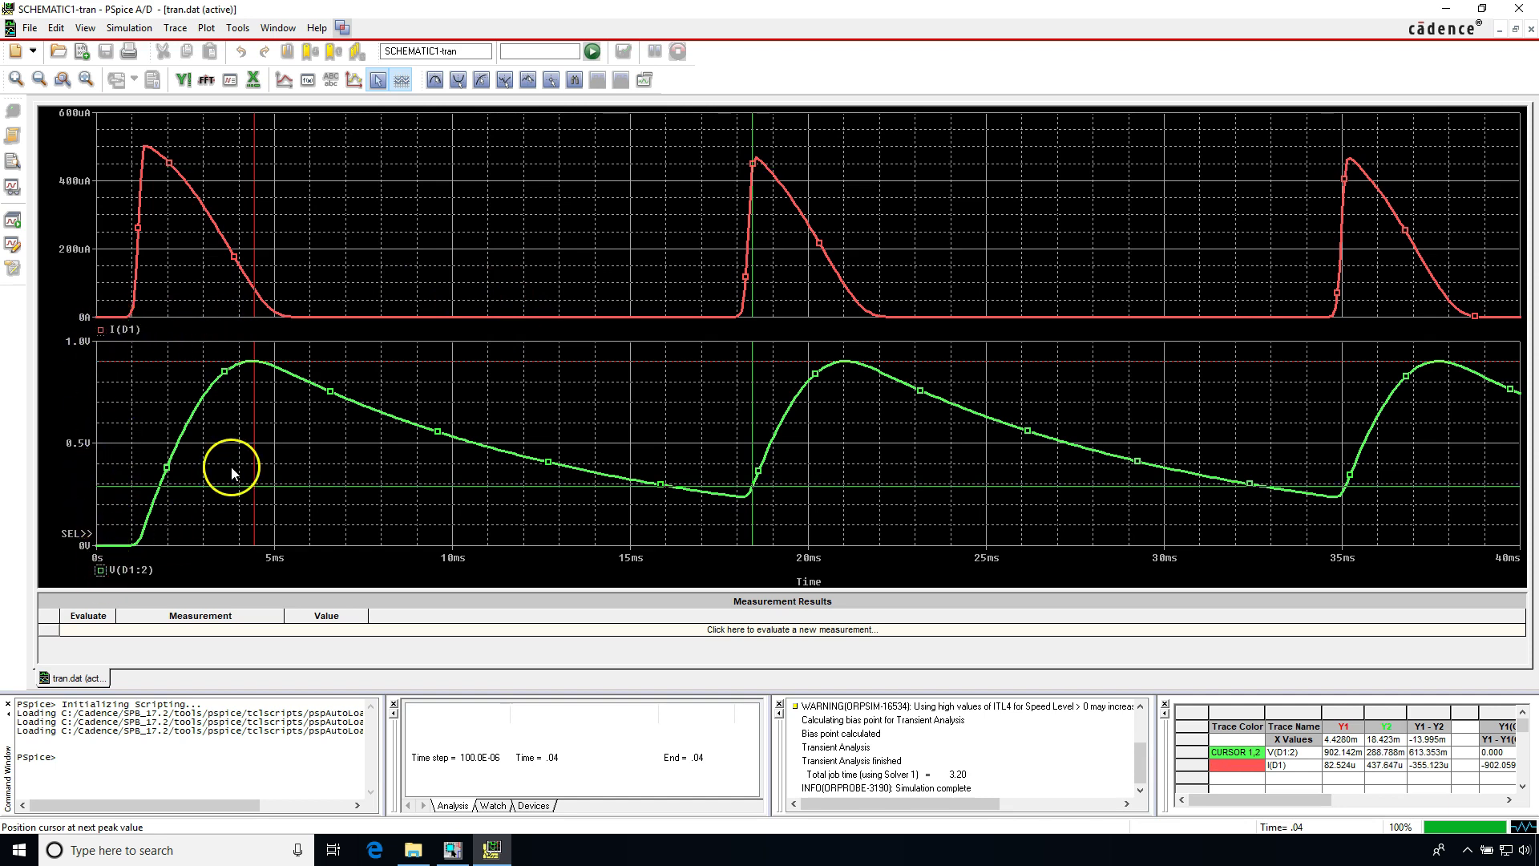
pyautogui.moveTo(231, 473); pyautogui.dragTo(664, 486)
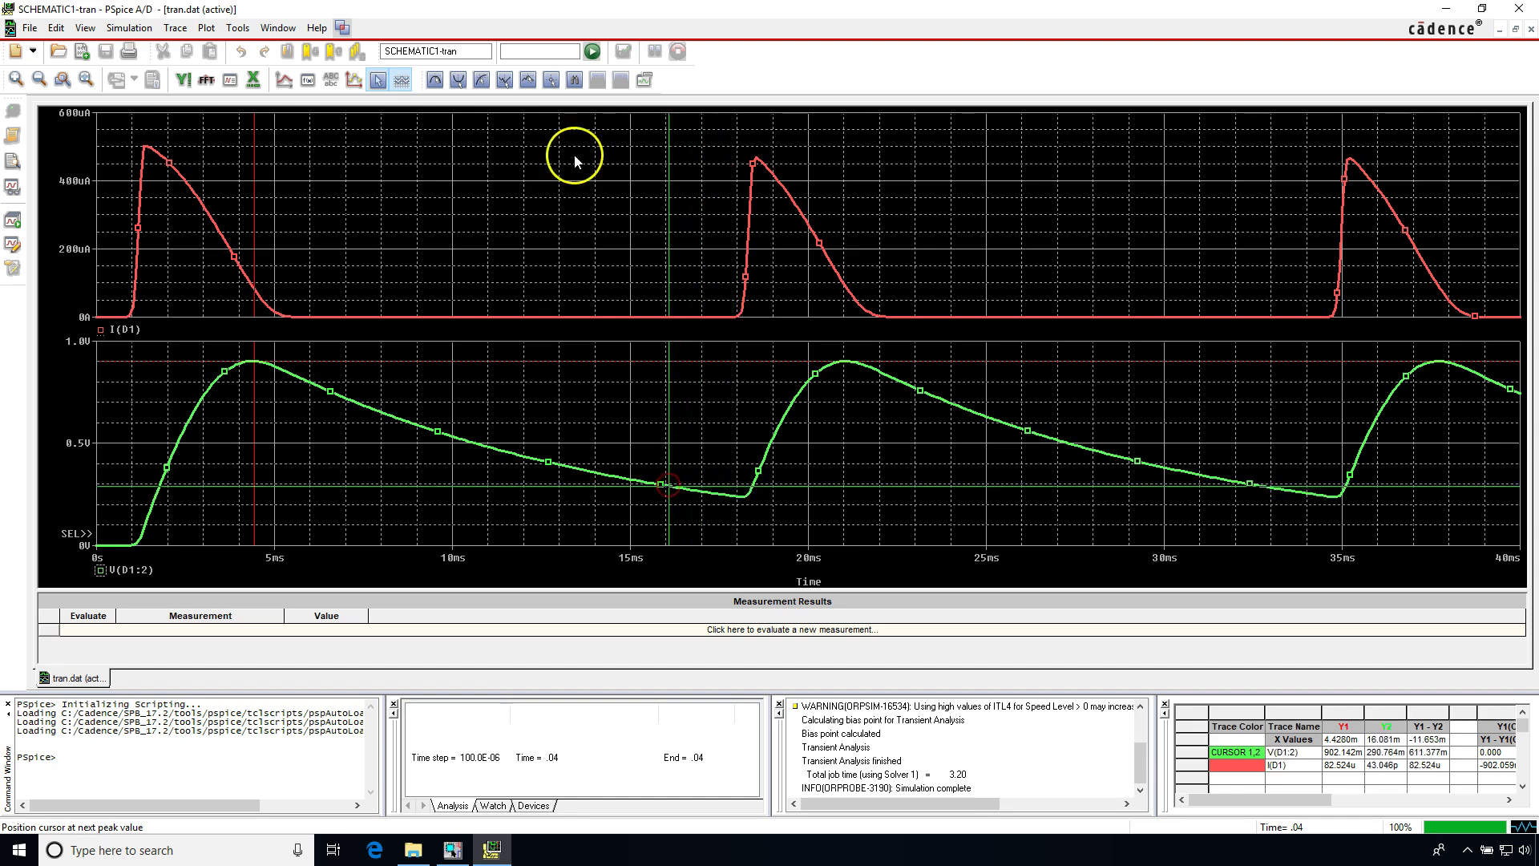
pyautogui.click(460, 81)
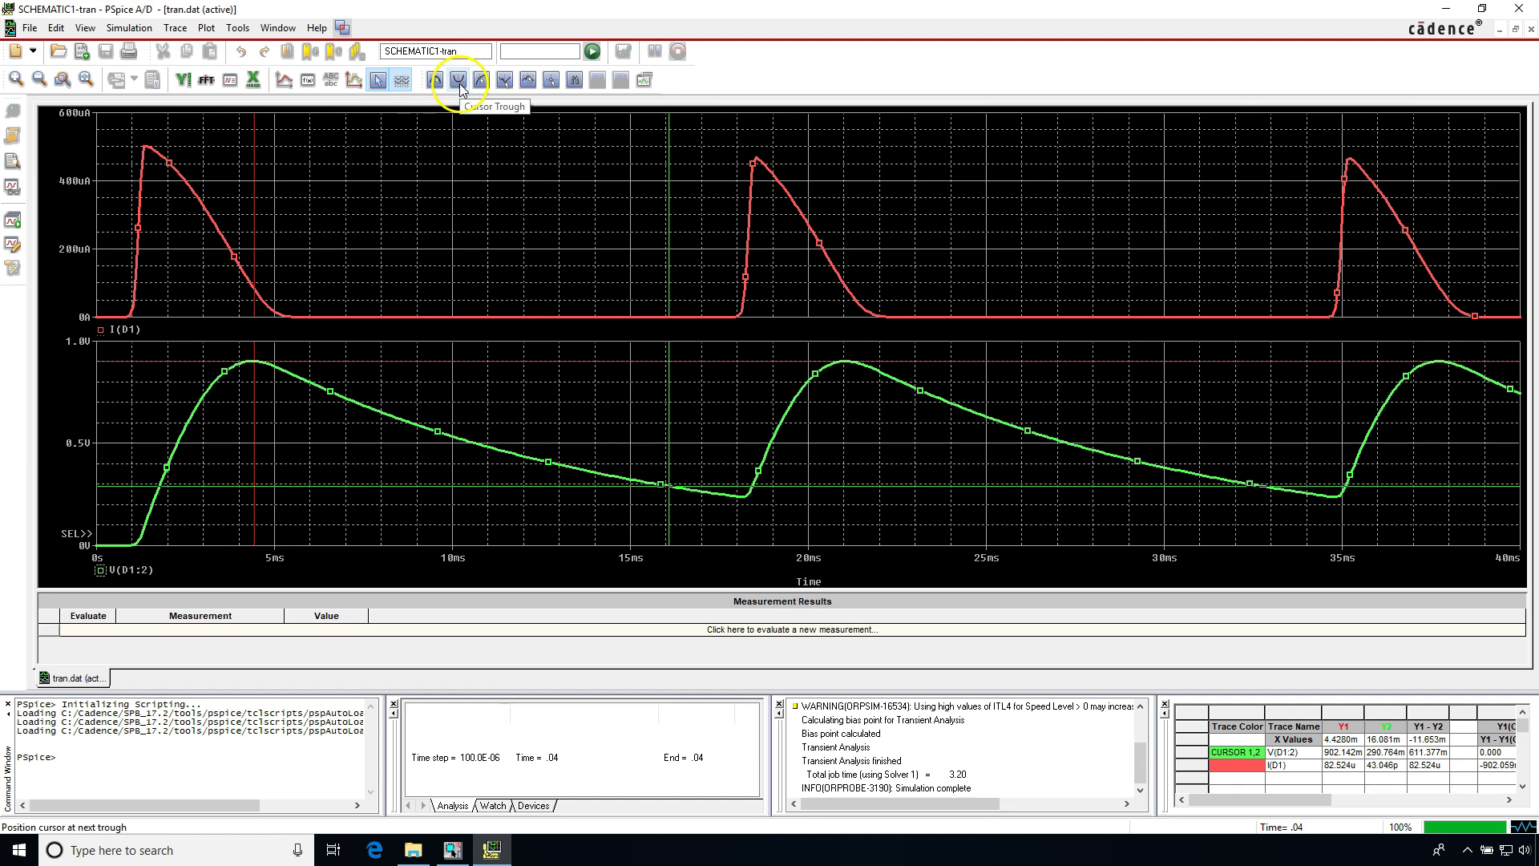
pyautogui.moveTo(684, 436); pyautogui.dragTo(484, 399)
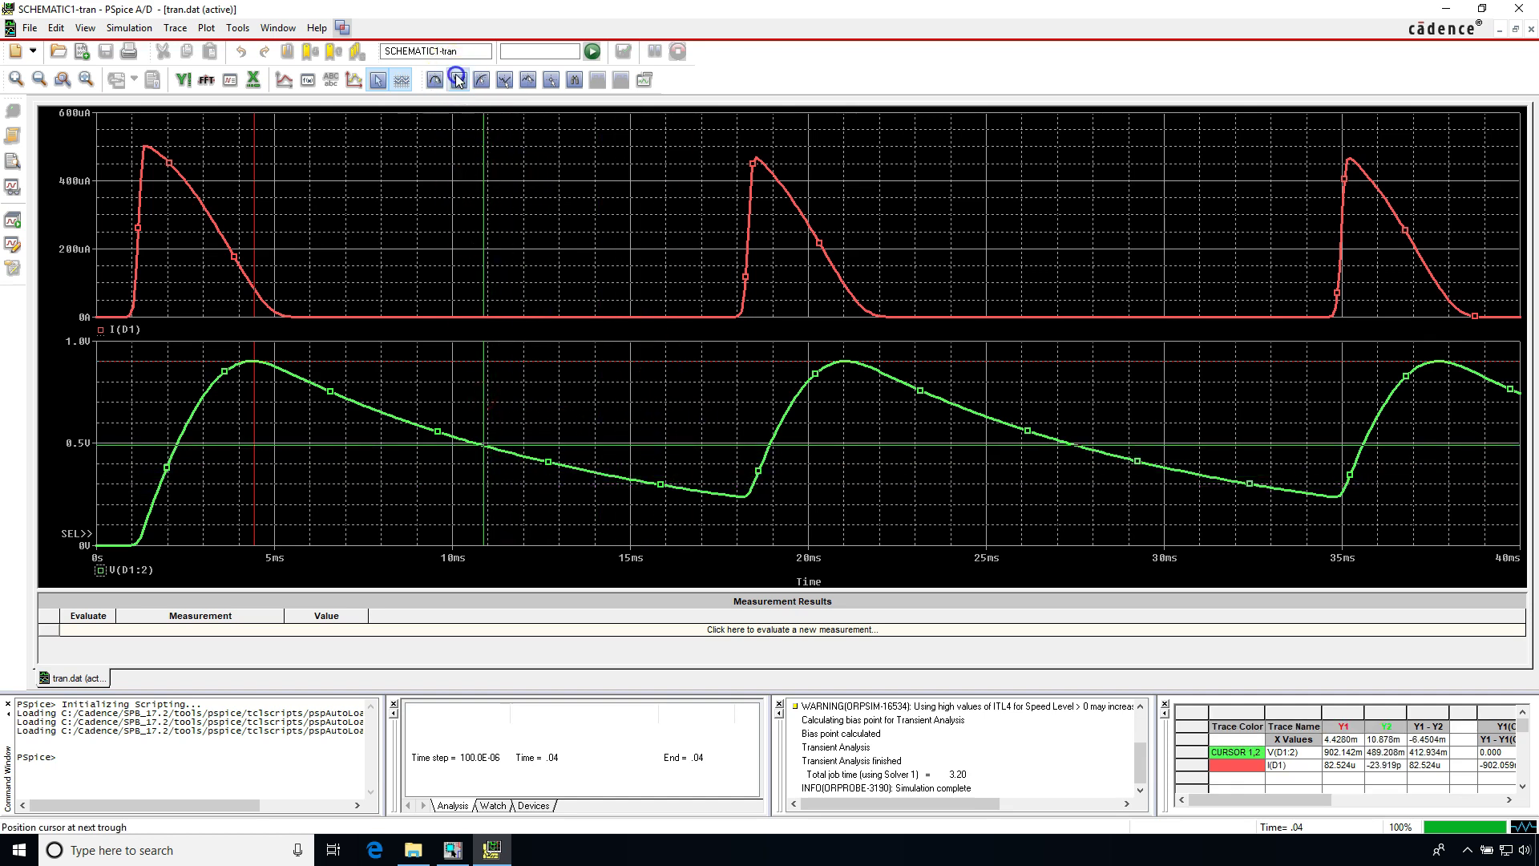
pyautogui.moveTo(578, 389); pyautogui.dragTo(790, 401)
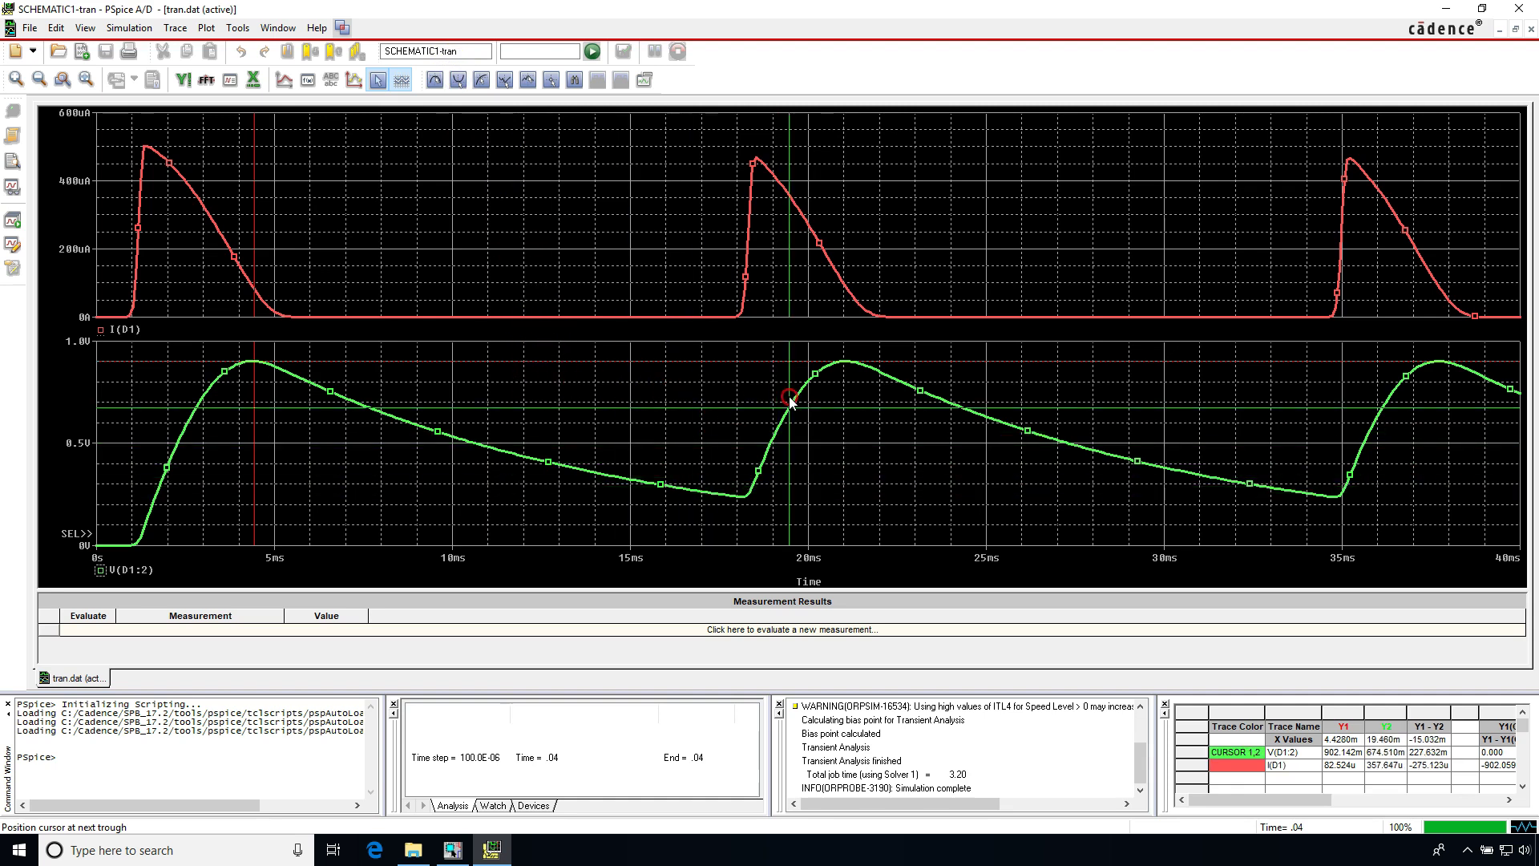
pyautogui.click(456, 81)
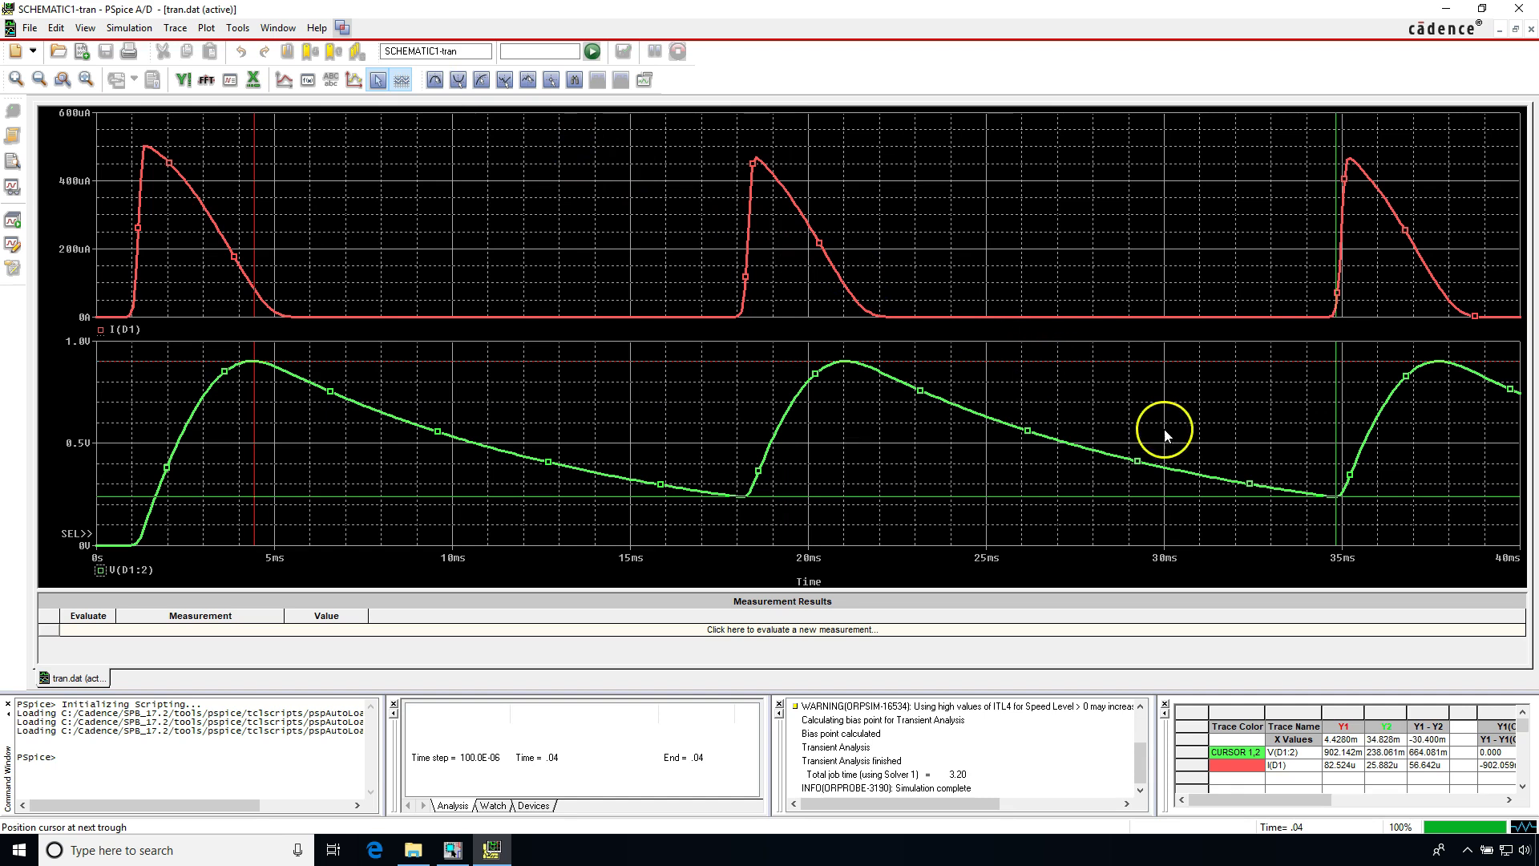